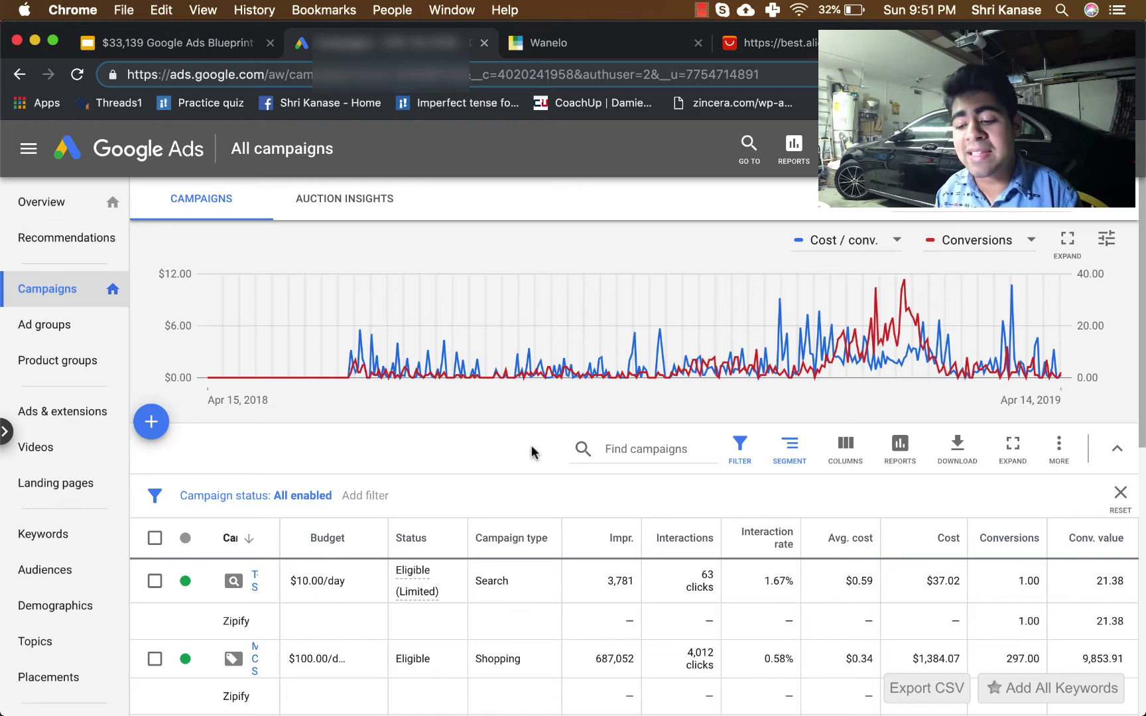
Reload the All campaigns report and examine the enabled campaigns' performance figures and the totals rows.
scroll(536, 419, "down", 1)
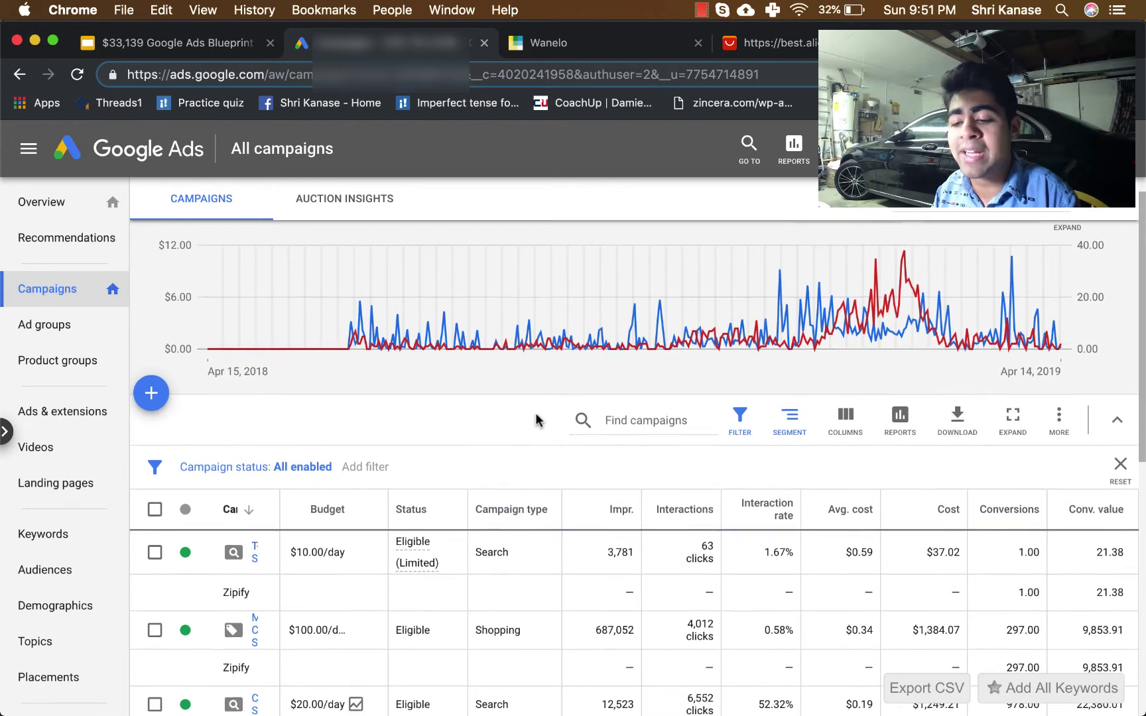
scroll(536, 420, "up", 1)
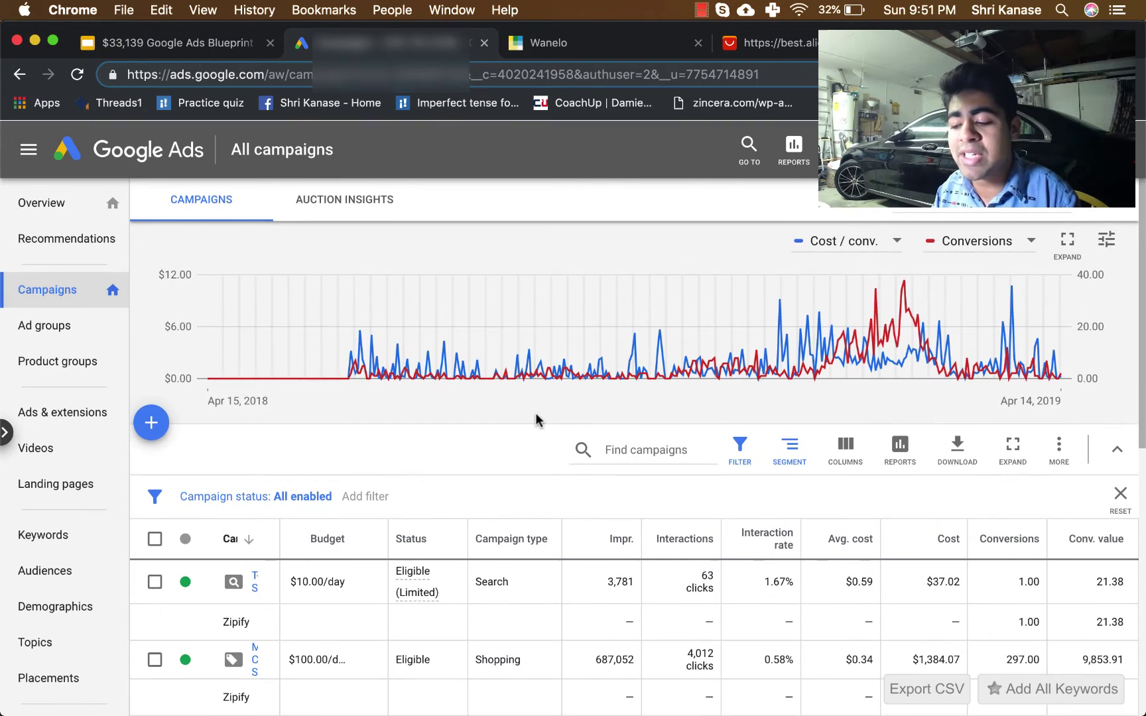
left_click(77, 74)
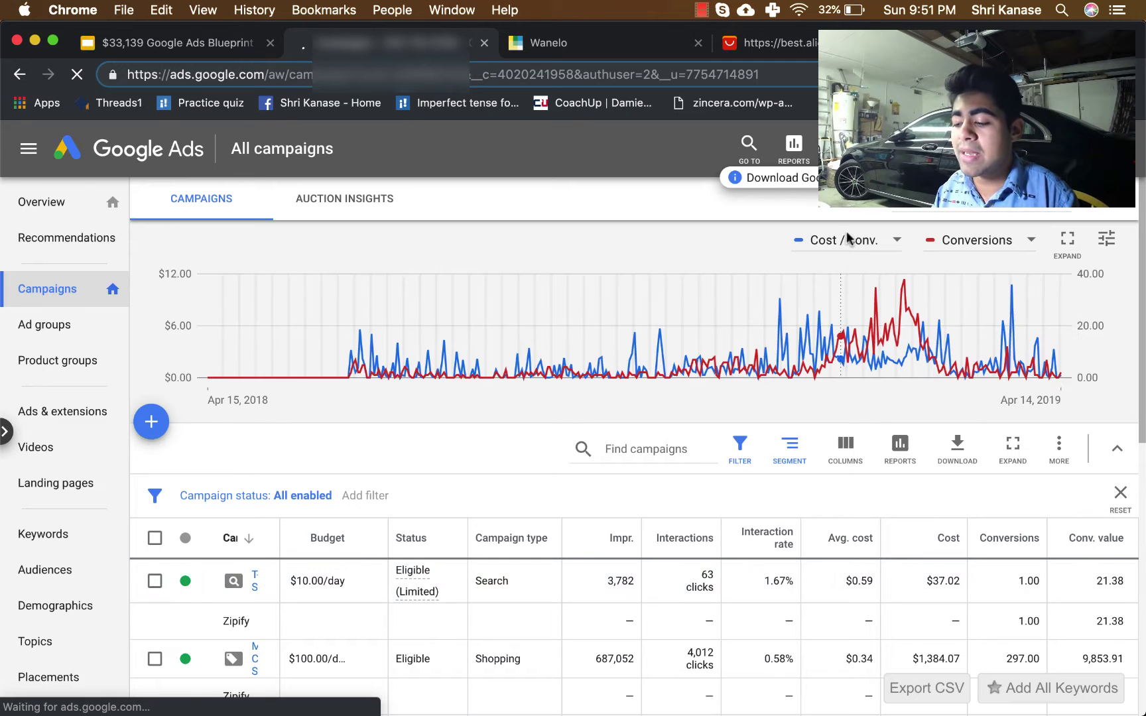
scroll(553, 417, "down", 1)
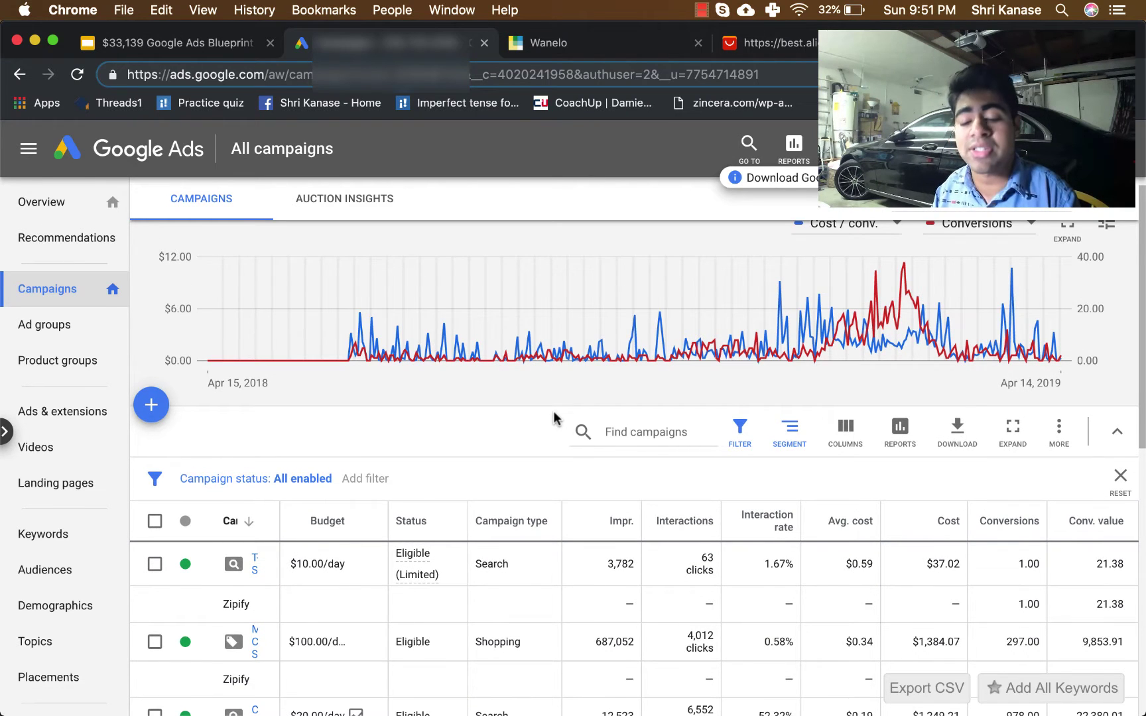
scroll(554, 418, "down", 5)
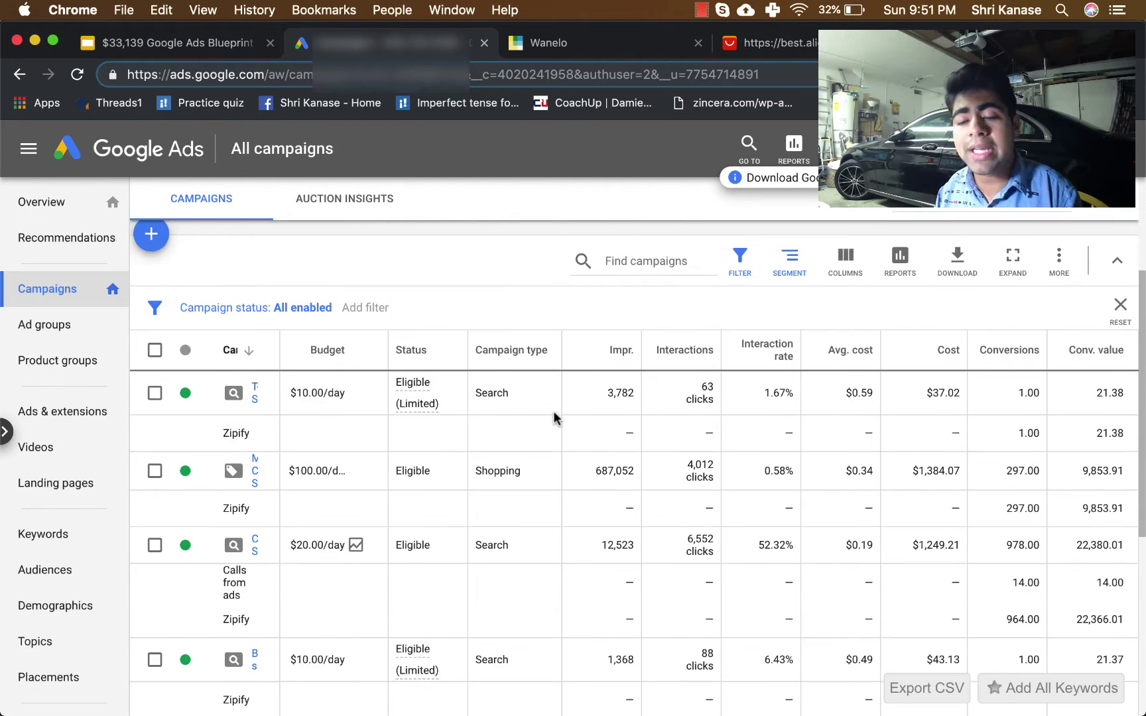
scroll(554, 418, "down", 1)
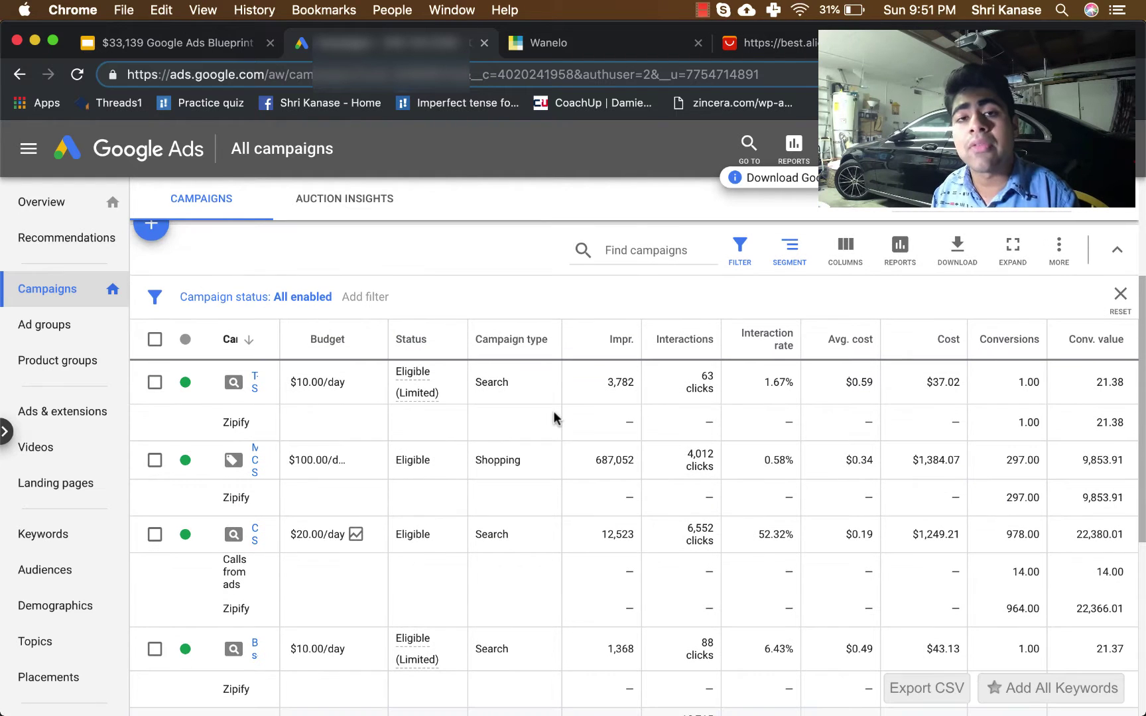
scroll(553, 411, "down", 7)
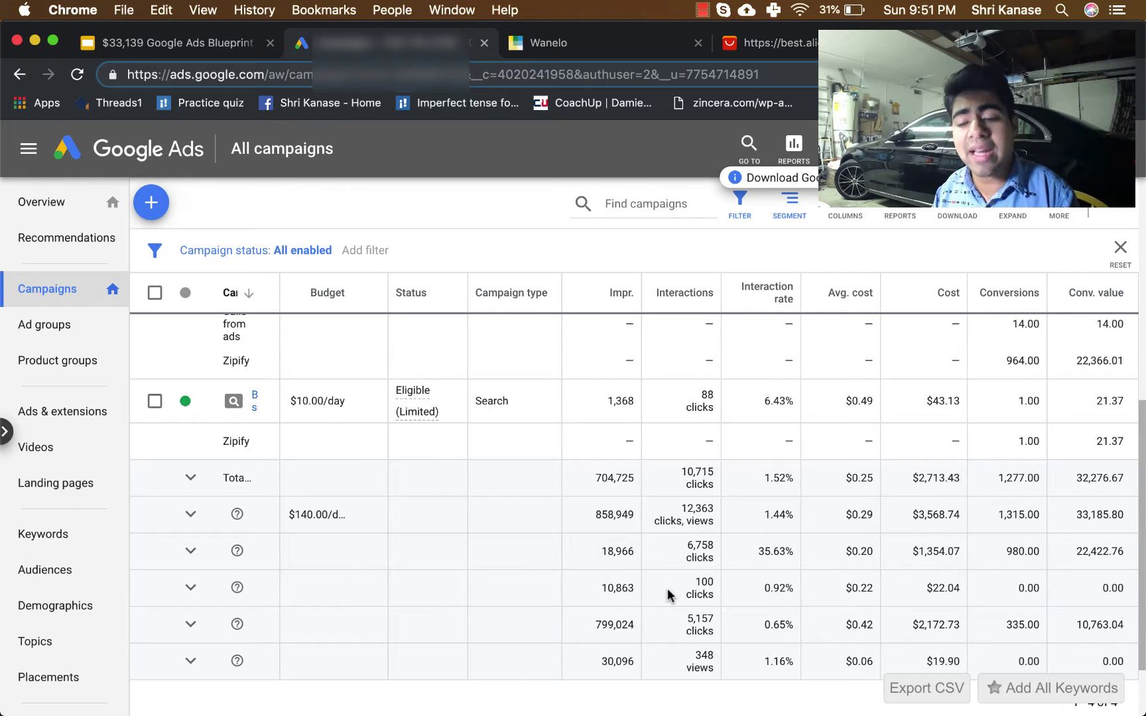
scroll(752, 574, "up", 1)
scroll(752, 574, "down", 1)
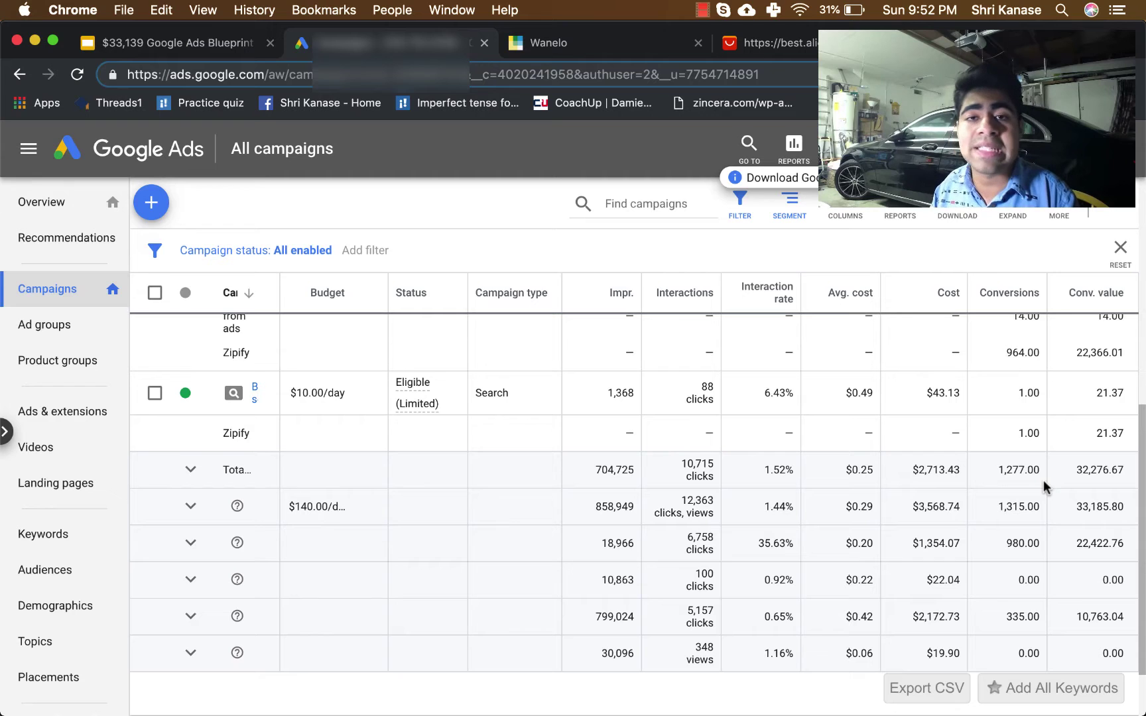
Set the campaign report's date range to 365 days up to today.
scroll(1044, 488, "up", 10)
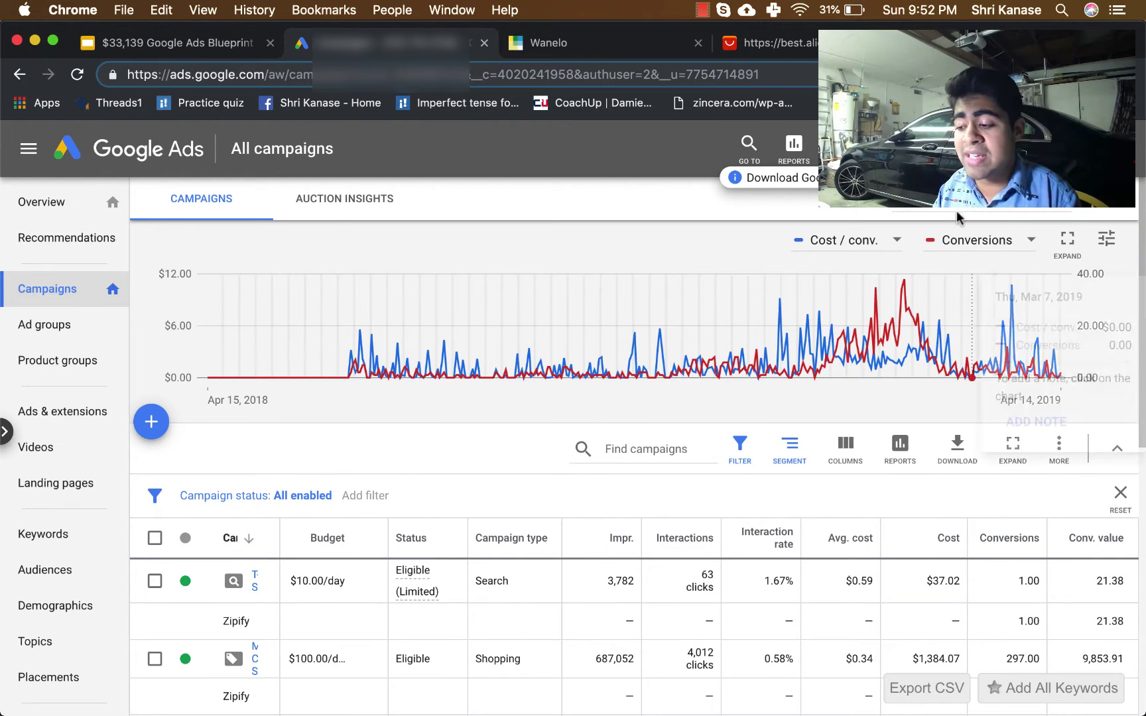
left_click(943, 209)
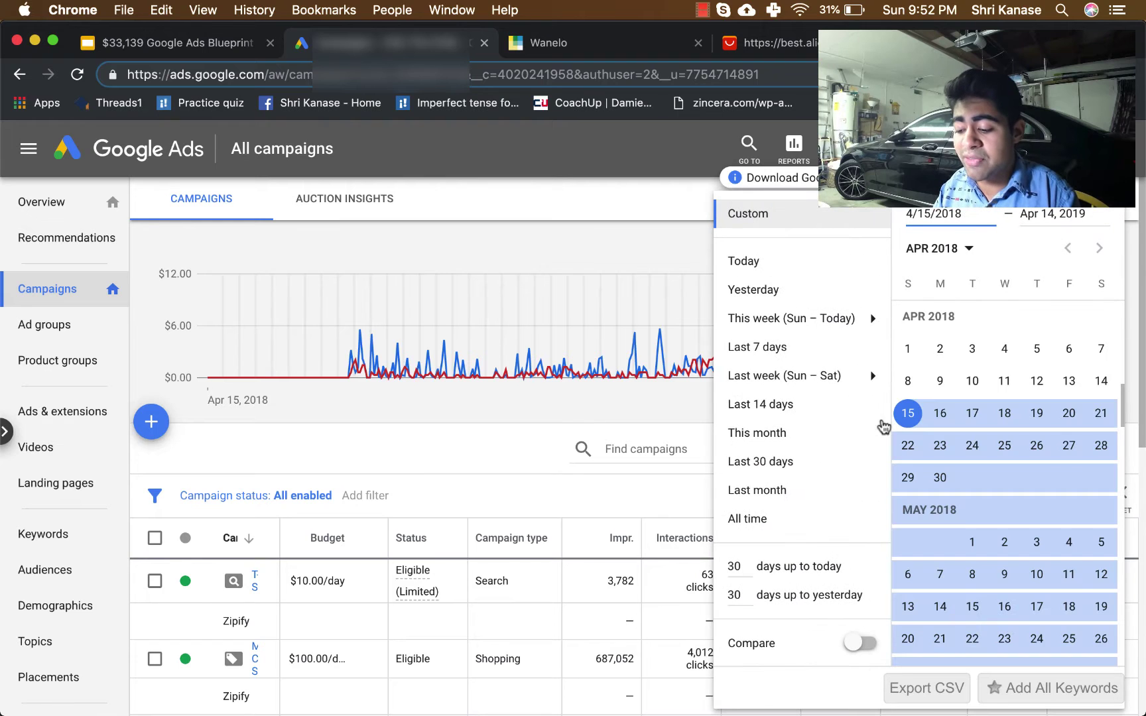
left_click(739, 565)
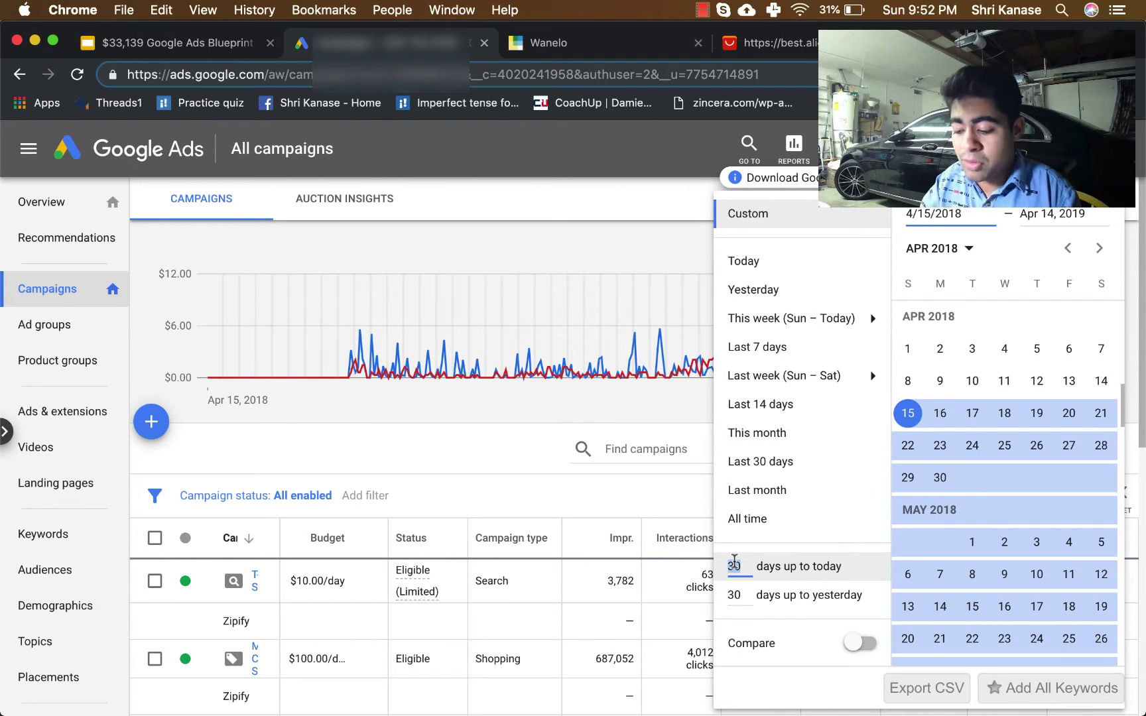
key("BackSpace")
type("65")
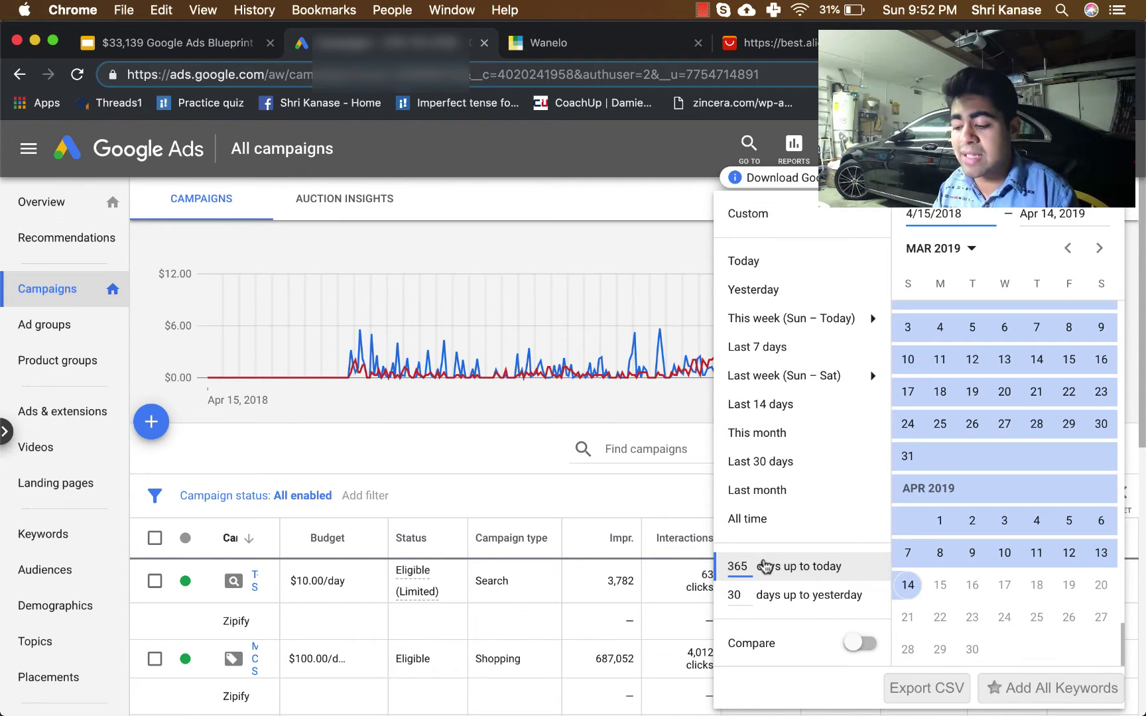
key("Return")
Examine the account's overall cost and conversion value totals, along with the cost per conversion and conversions trend over the year.
scroll(678, 475, "down", 5)
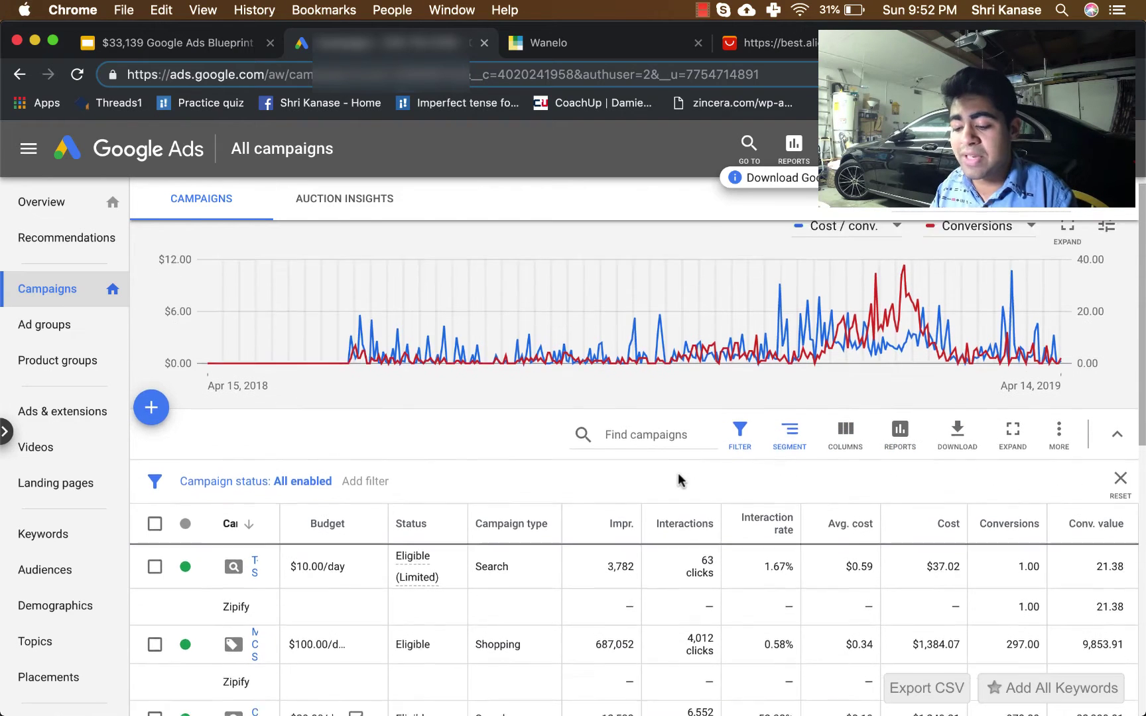
scroll(678, 473, "down", 5)
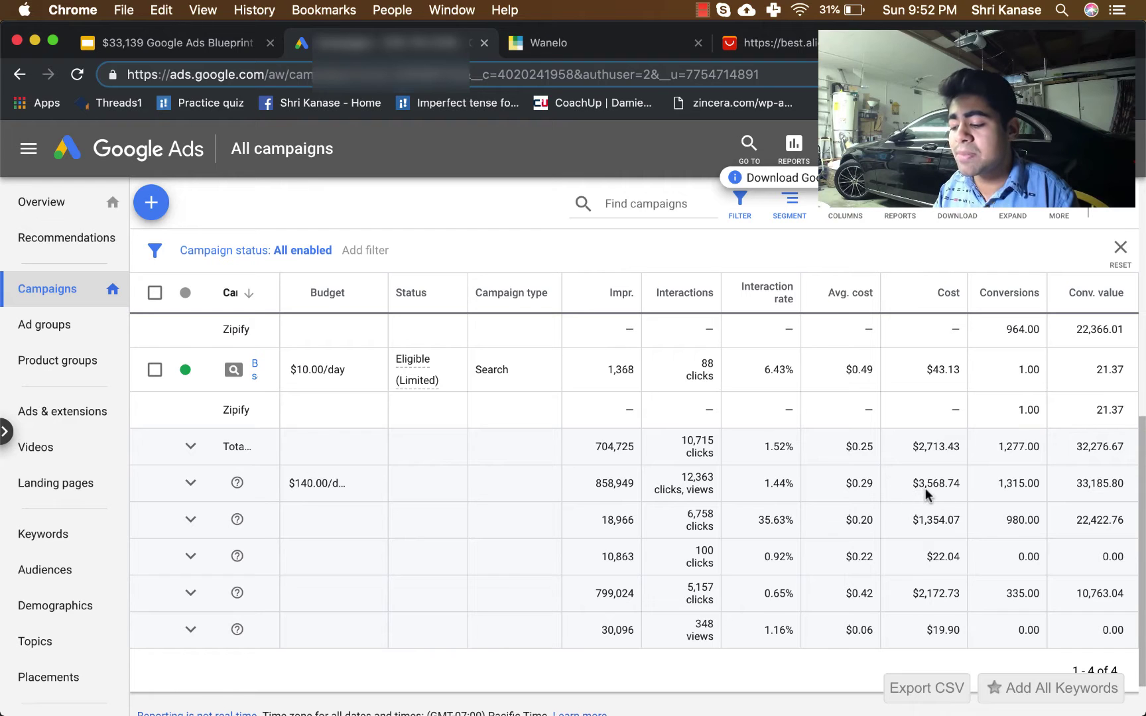
left_click_drag(928, 485, 958, 483)
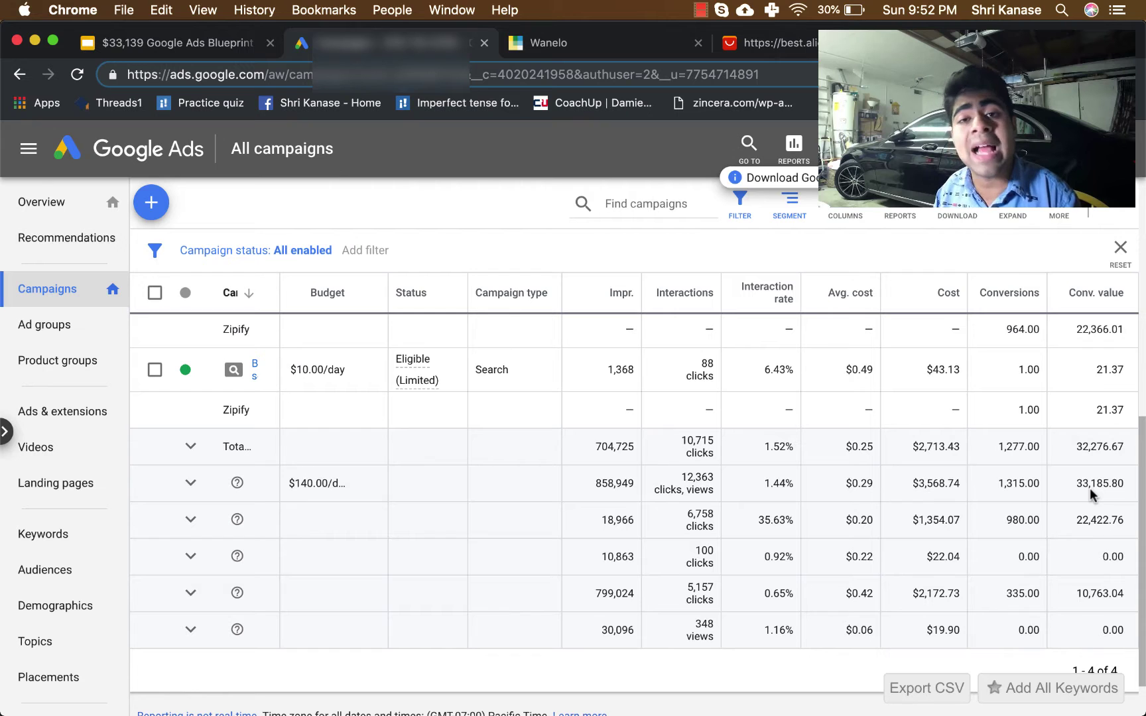
scroll(1090, 487, "up", 10)
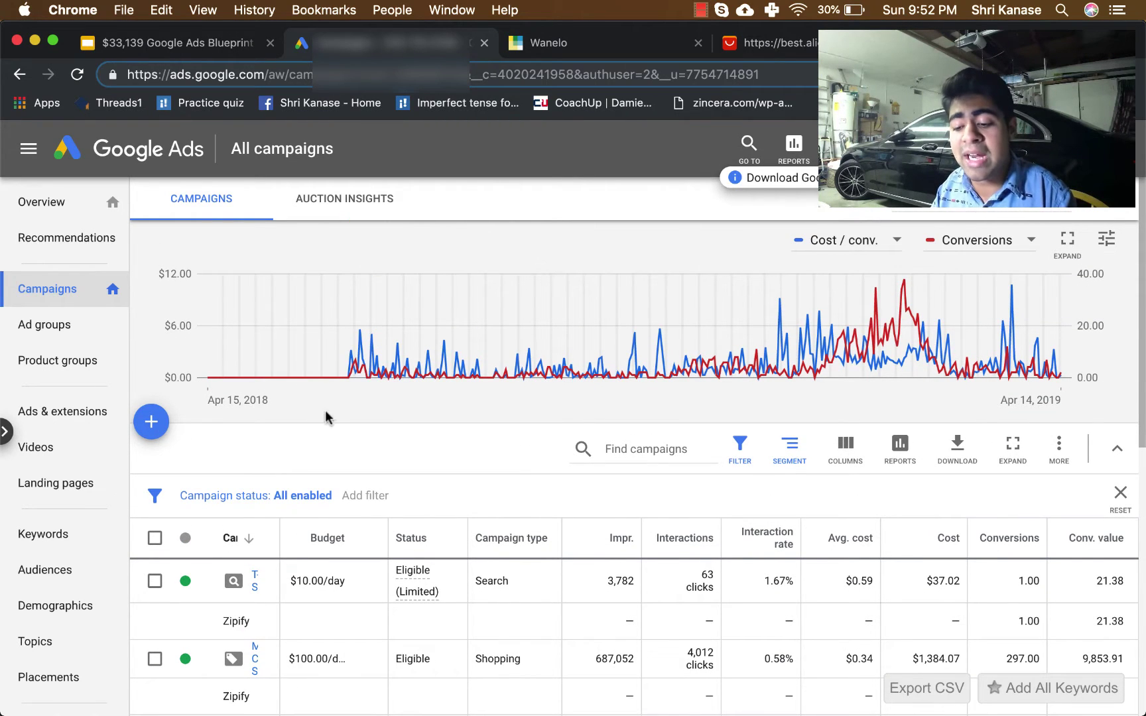
mouse_move(343, 376)
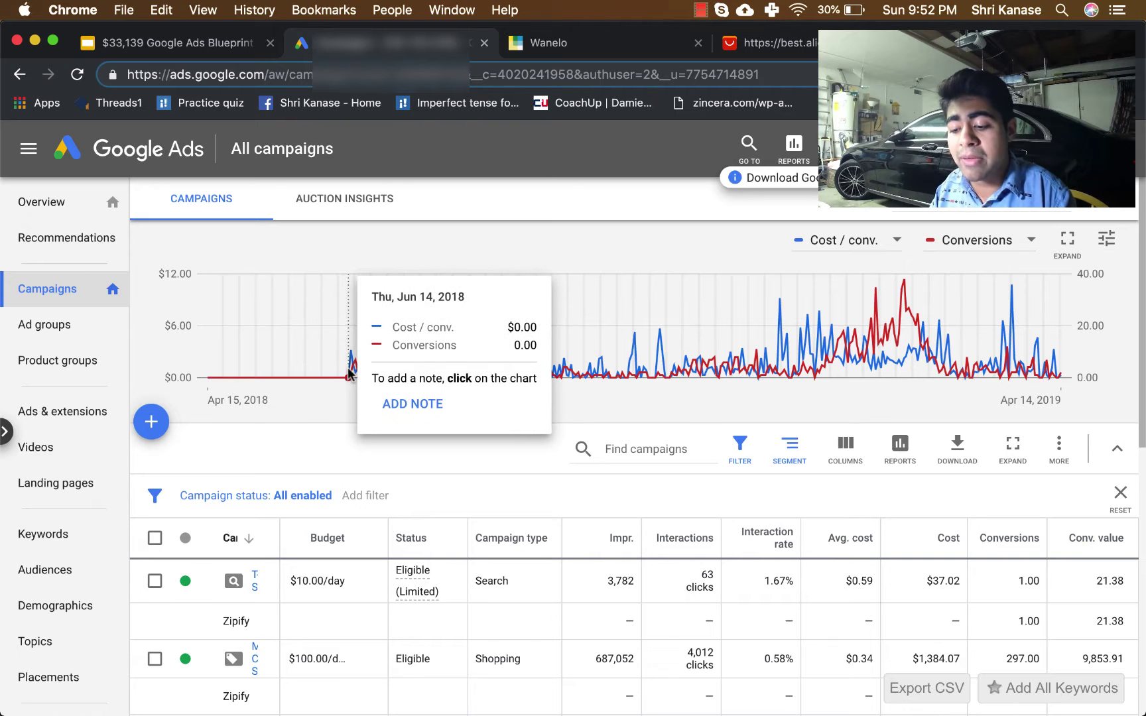
scroll(319, 627, "down", 5)
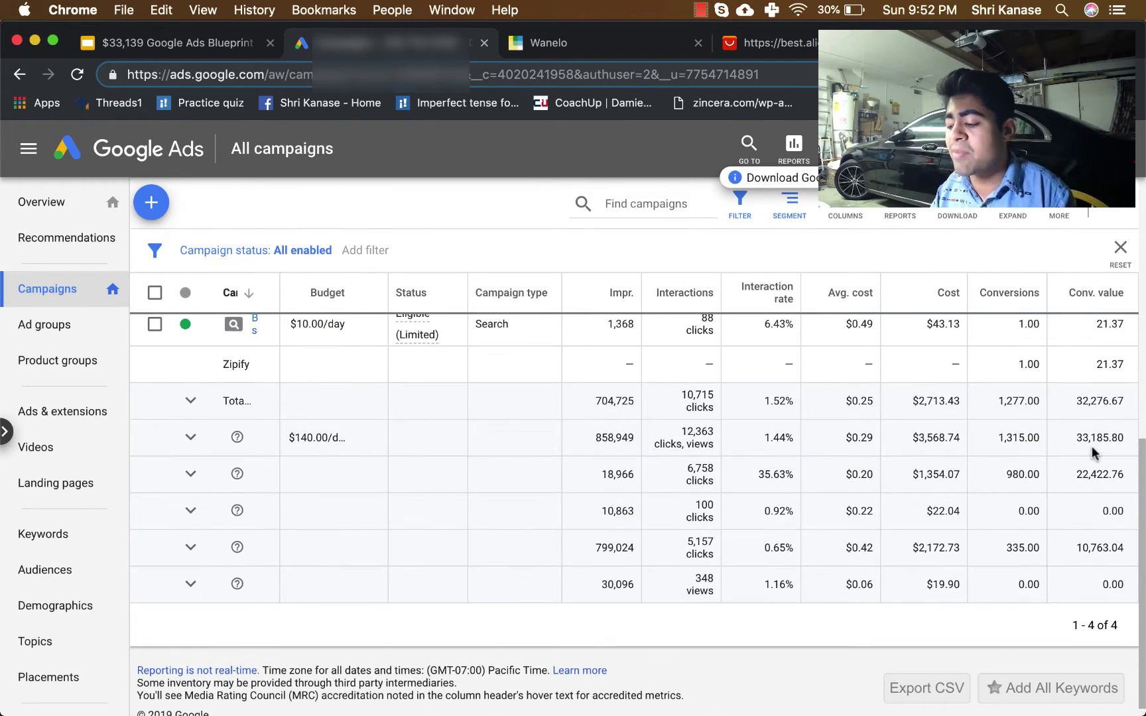
left_click_drag(1076, 435, 1111, 431)
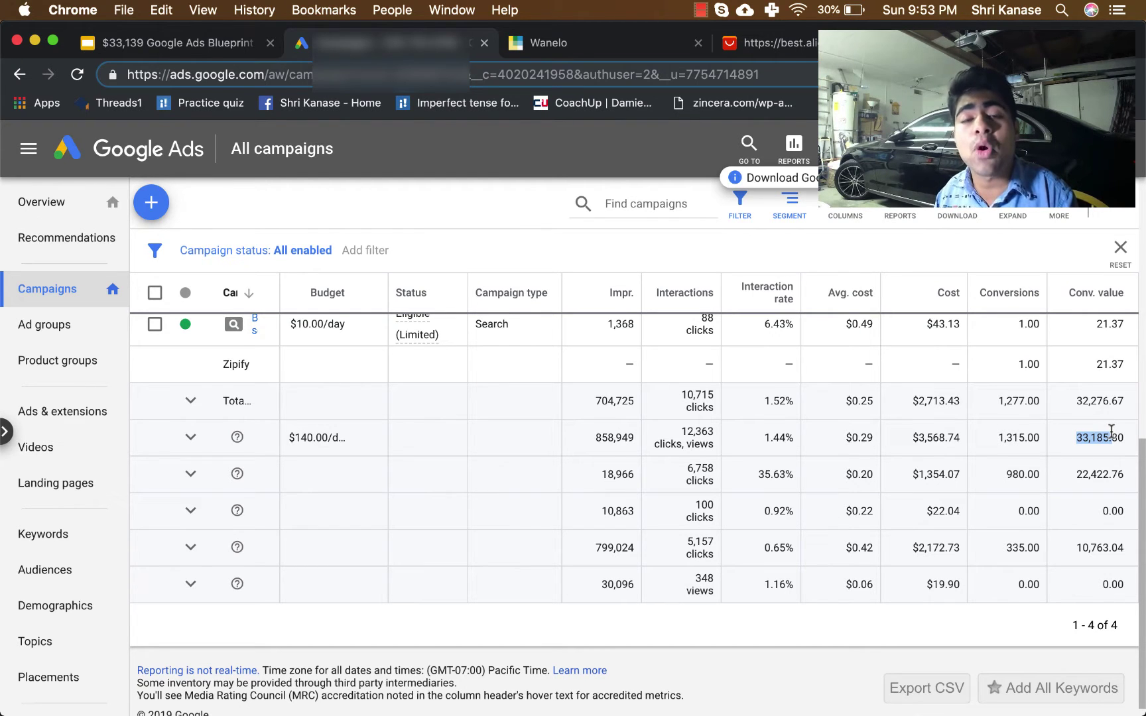
scroll(1111, 431, "up", 10)
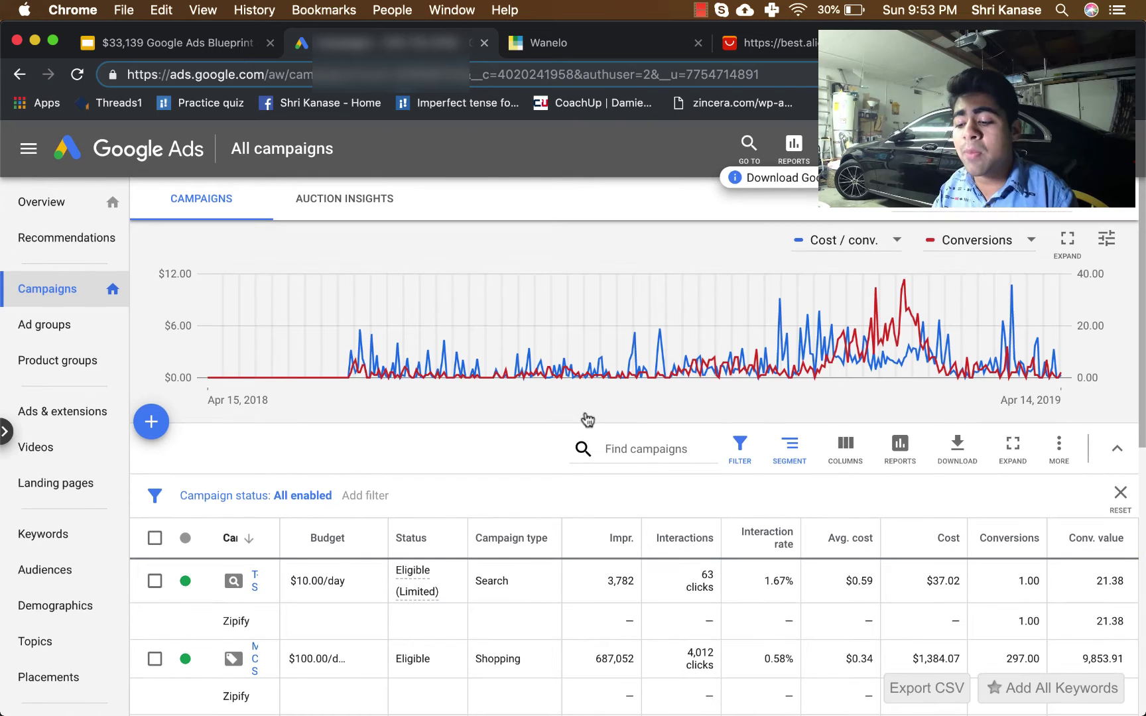
mouse_move(479, 365)
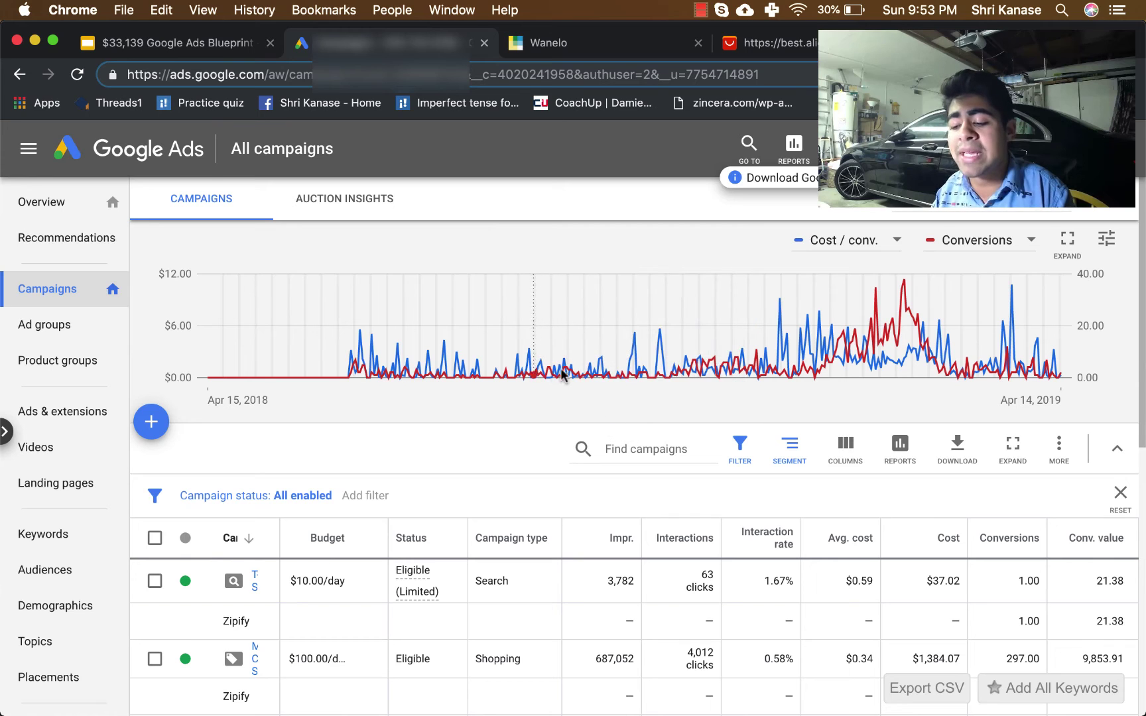
mouse_move(567, 374)
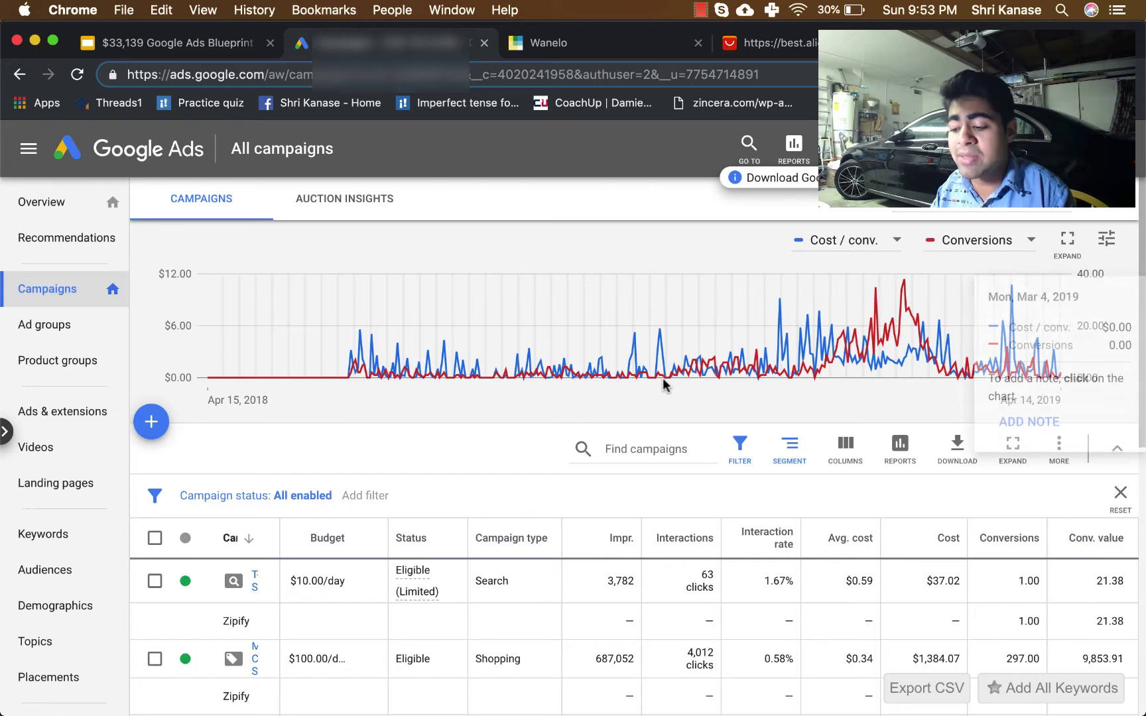
scroll(601, 474, "down", 10)
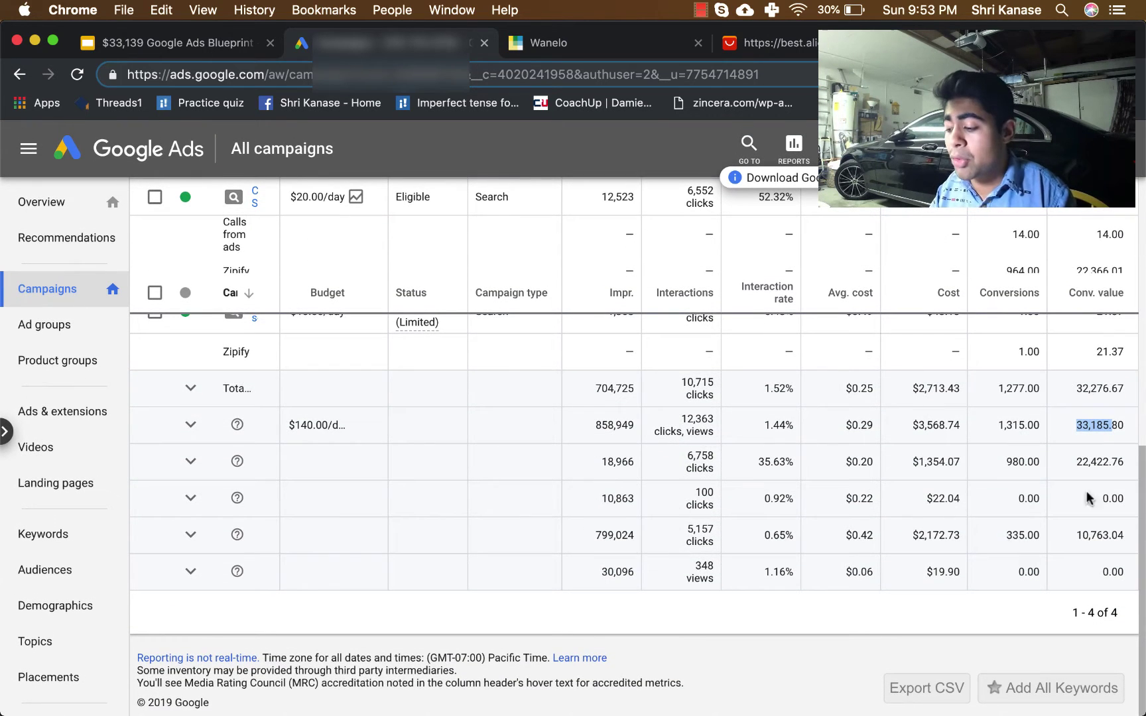
left_click(1095, 427)
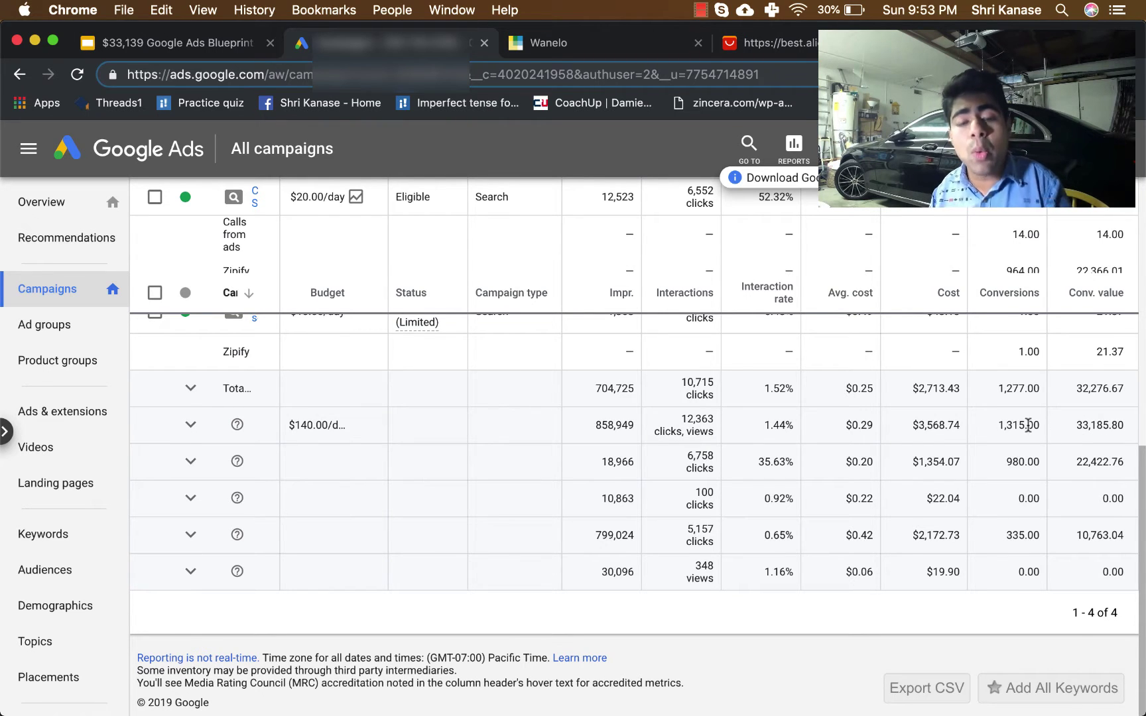
Open the Calculator app and move its window clear of the cost and conversion value columns.
key("super+space")
type("cl")
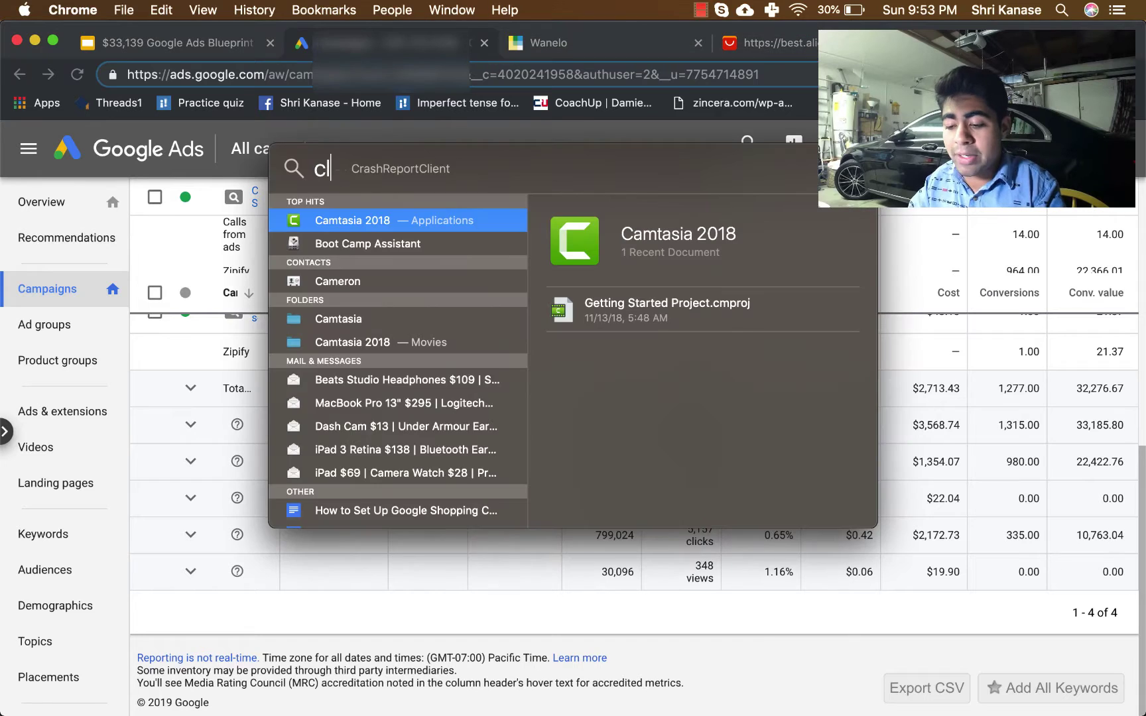
key("BackSpace")
type("alc")
key("Return")
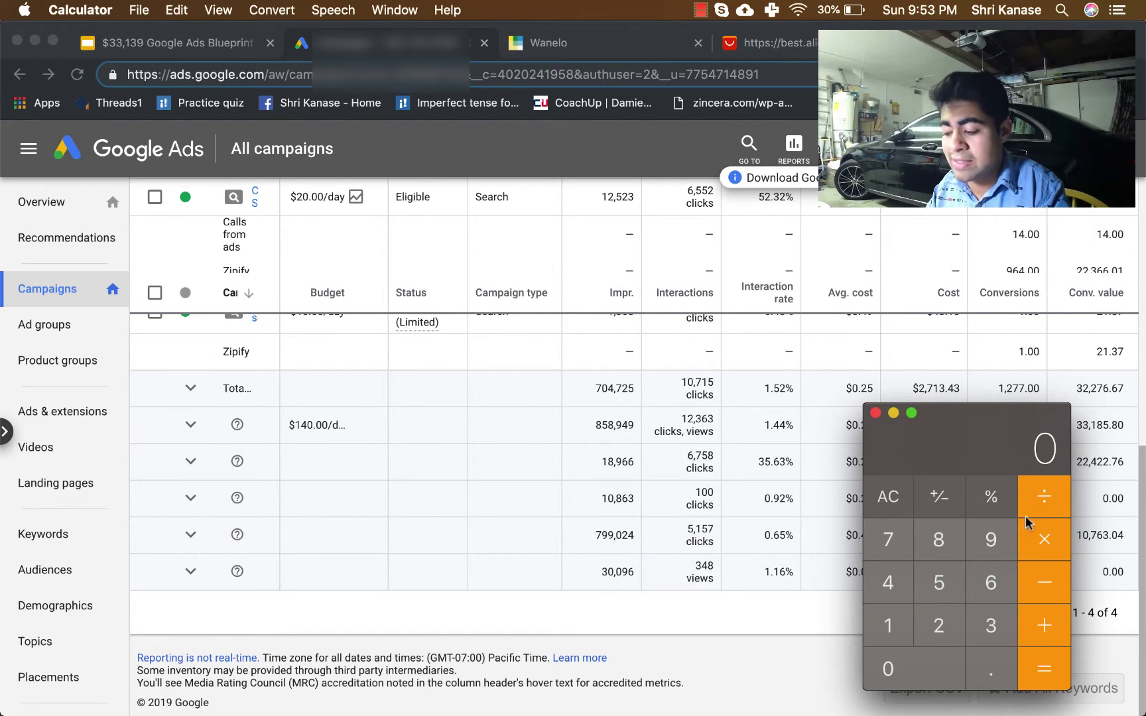
left_click_drag(1035, 464, 595, 471)
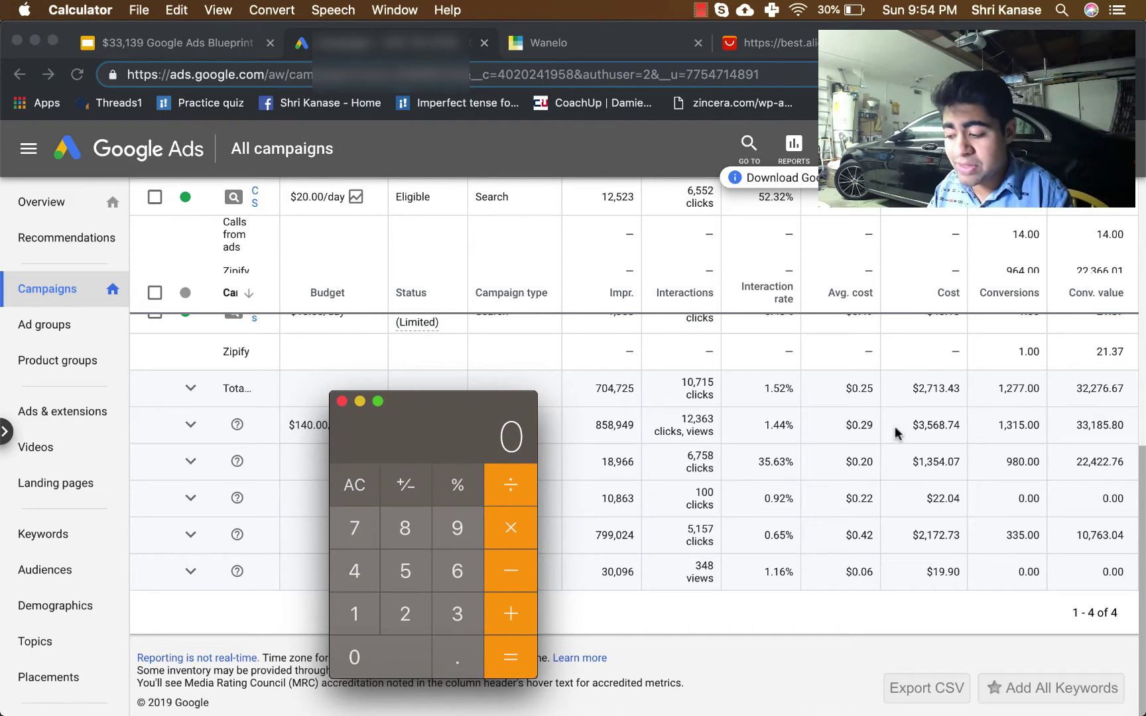
Calculate the return on ad spend by dividing 33185.80 by 3568.74, and close the calculator.
type("3")
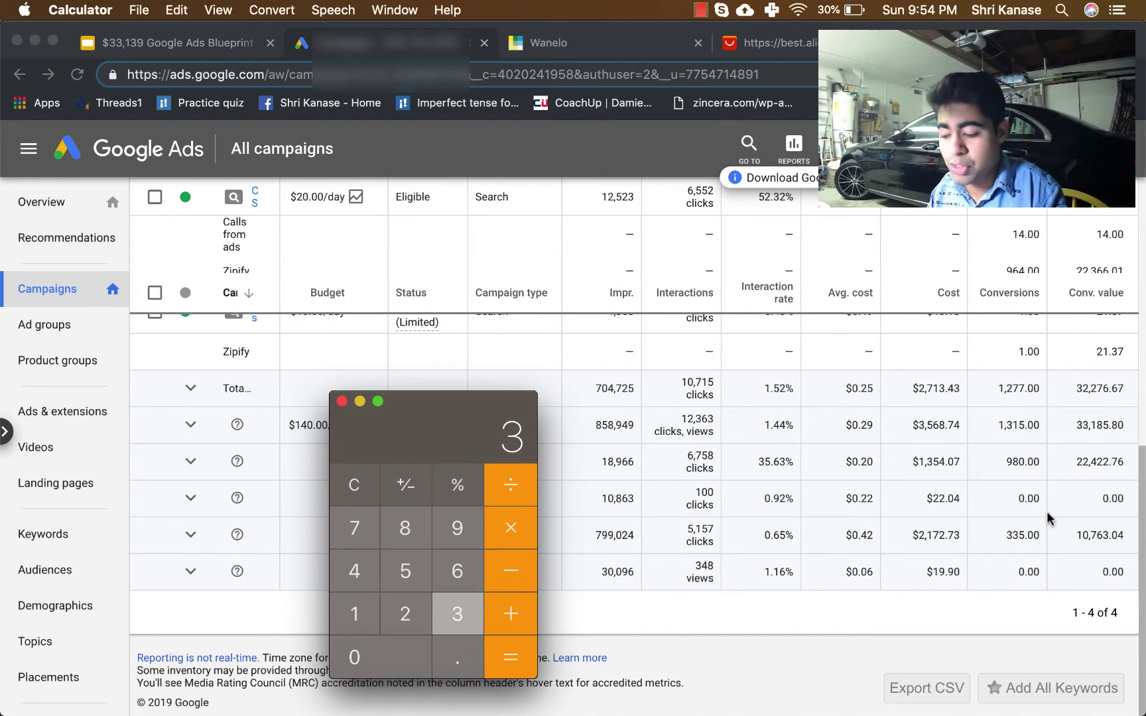
type("3185.80")
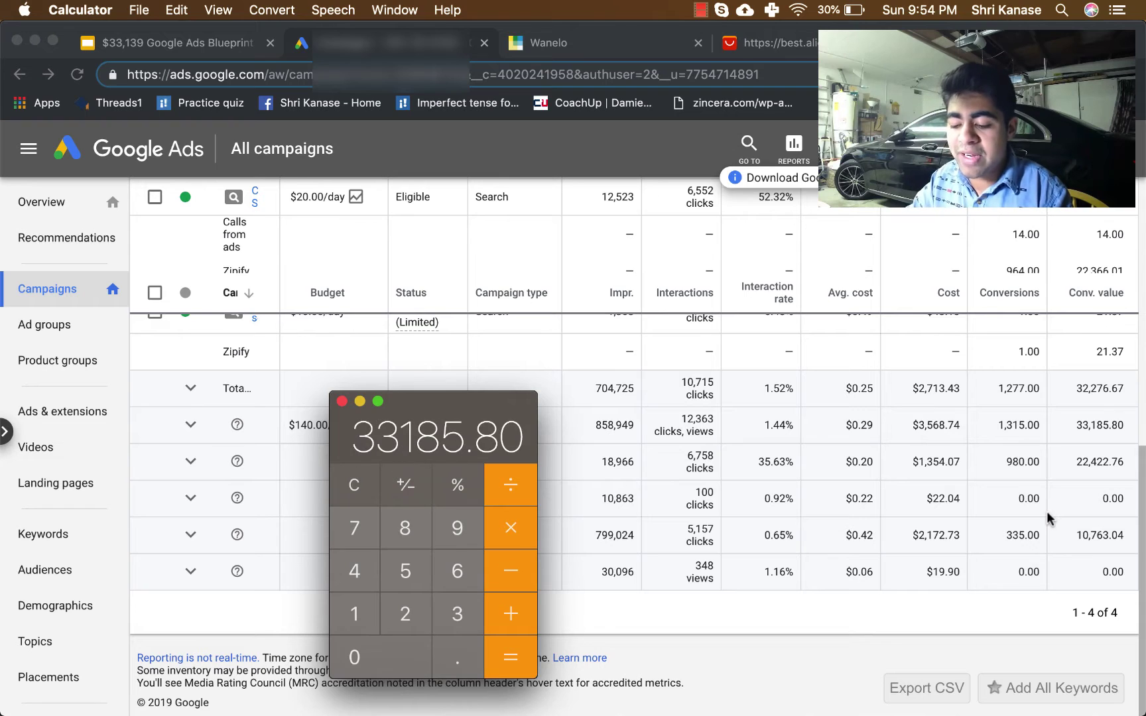
key("slash")
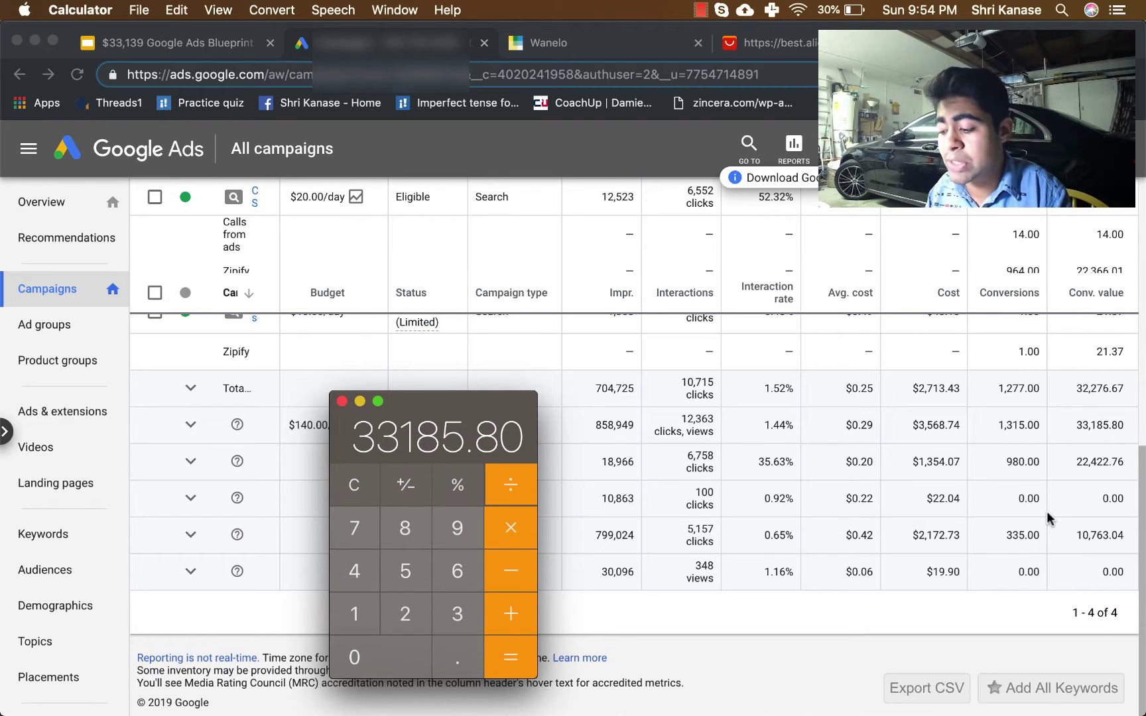
type("35")
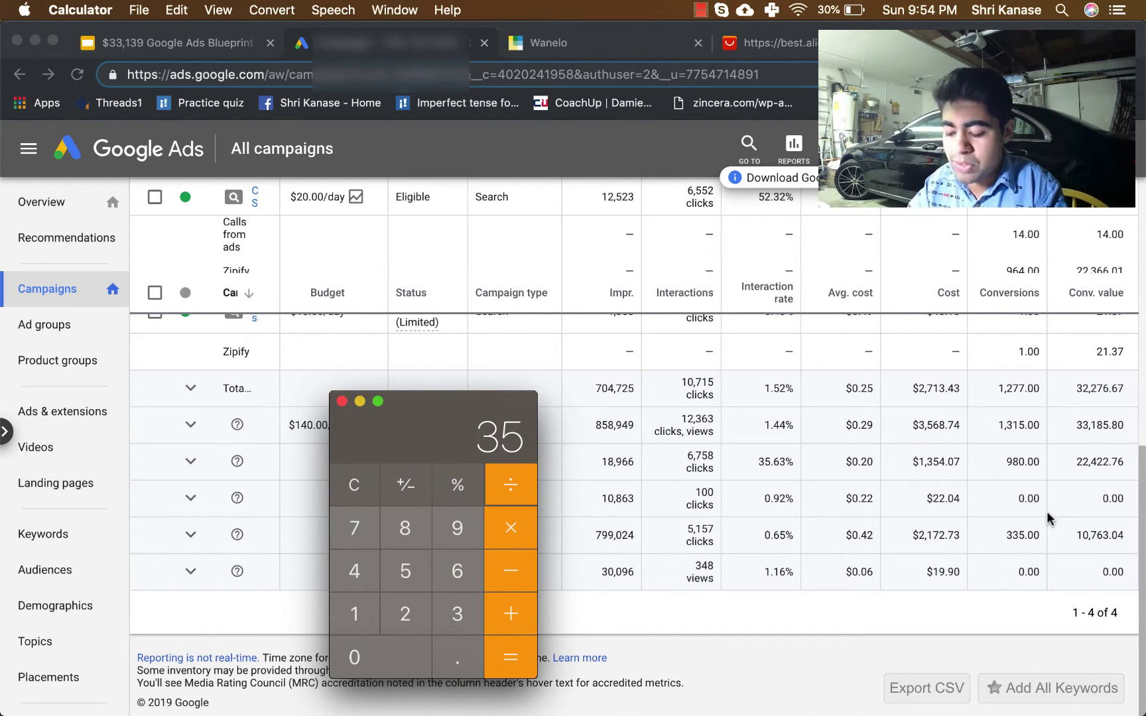
type("68.74")
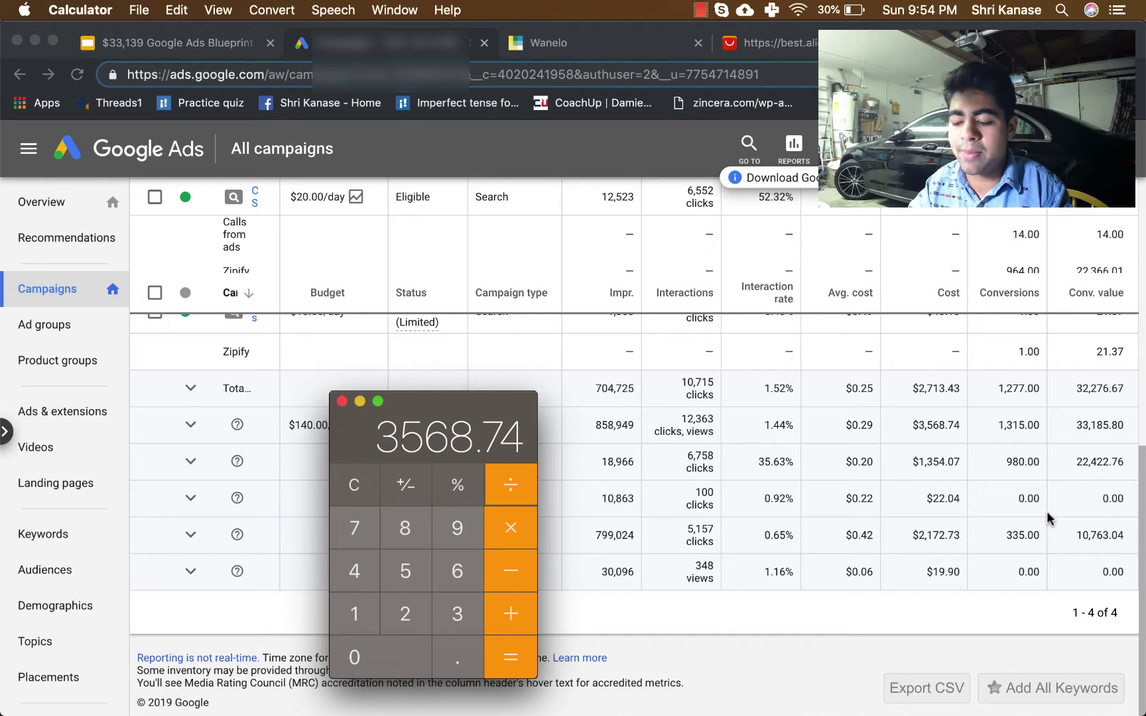
key("Return")
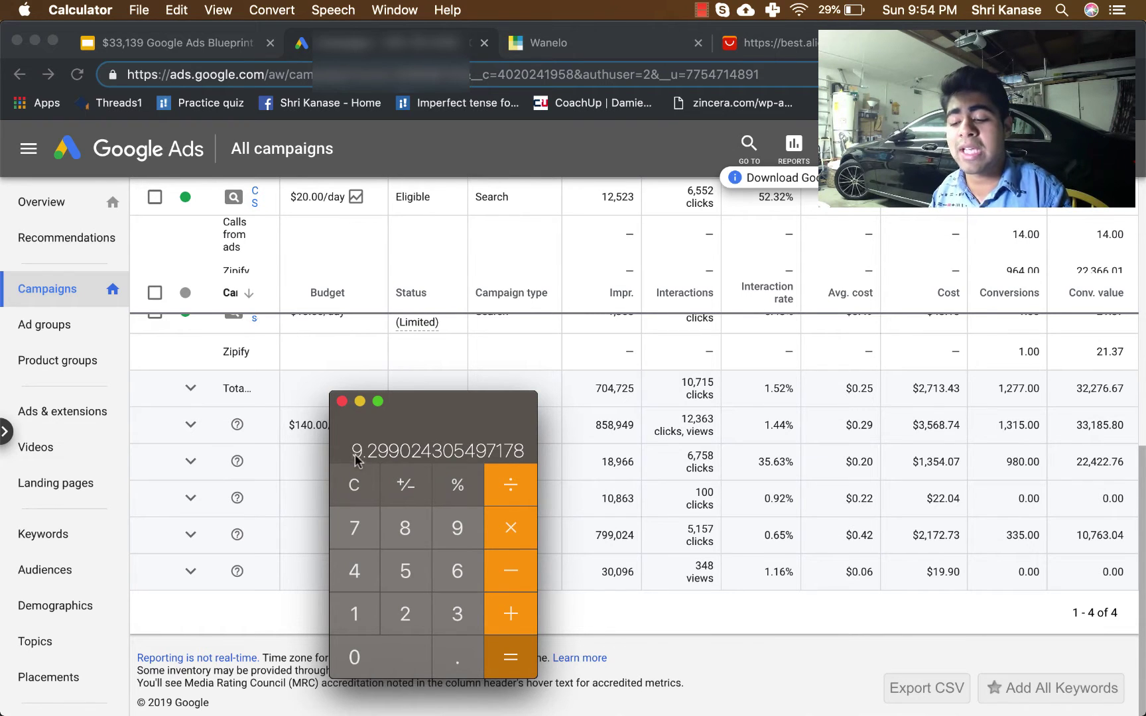
left_click(342, 402)
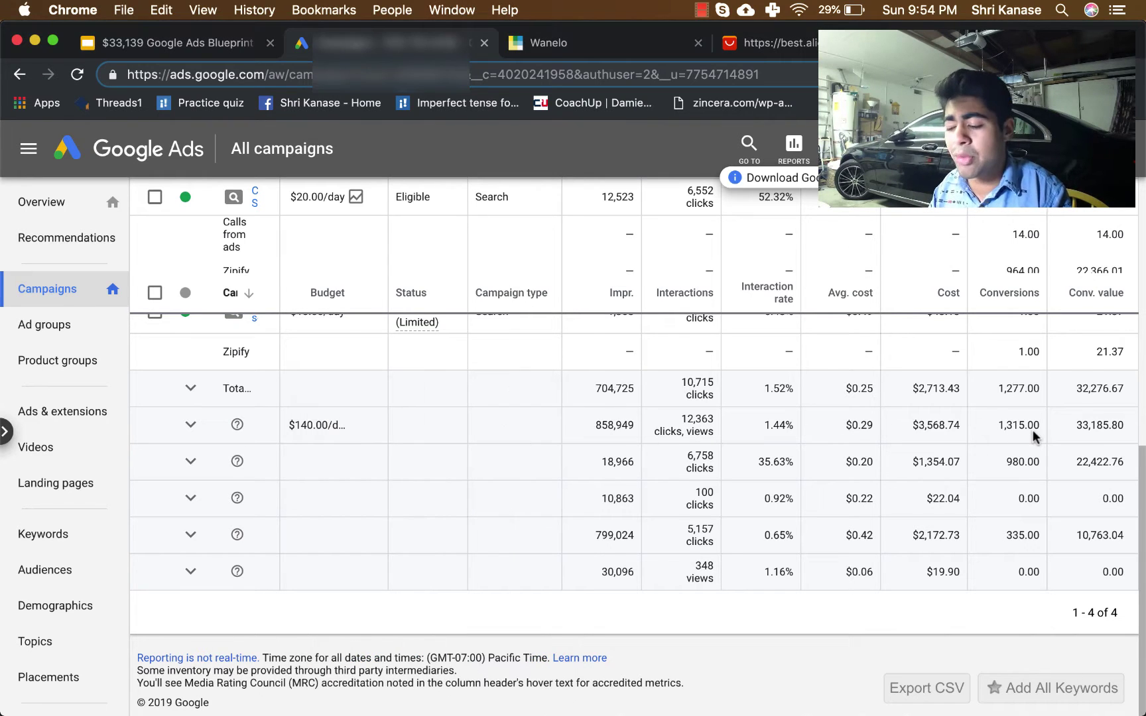
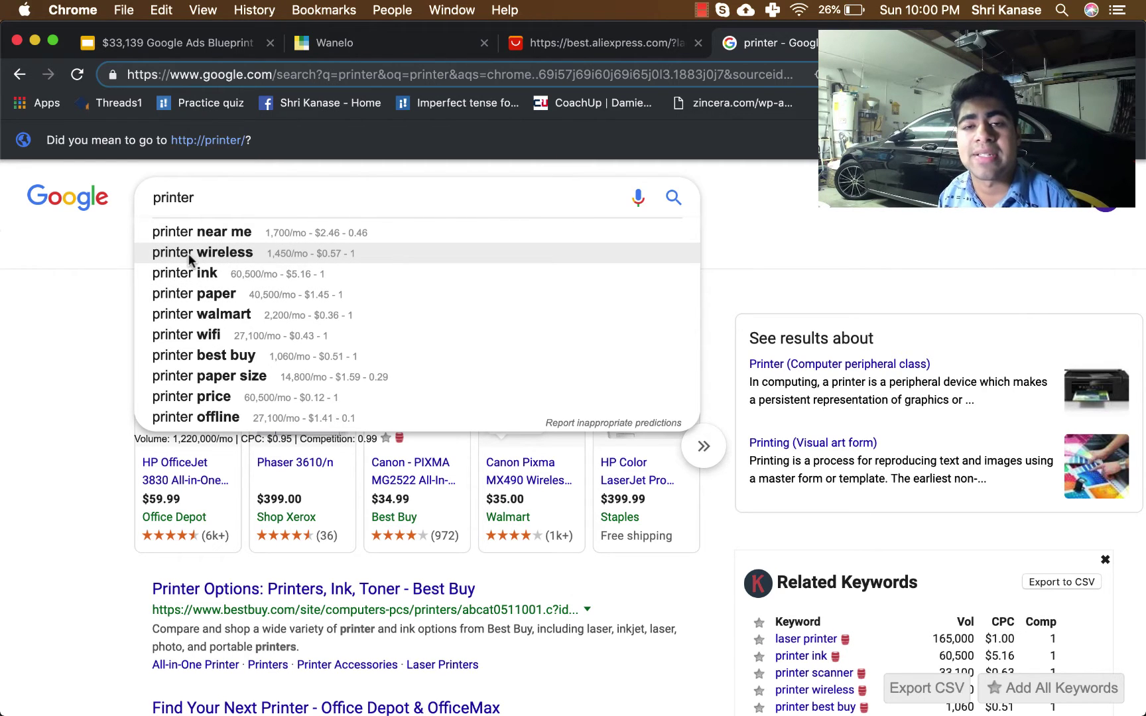
Dismiss the printer search suggestions and open the Keyword Planner in Google Ads.
key("Escape")
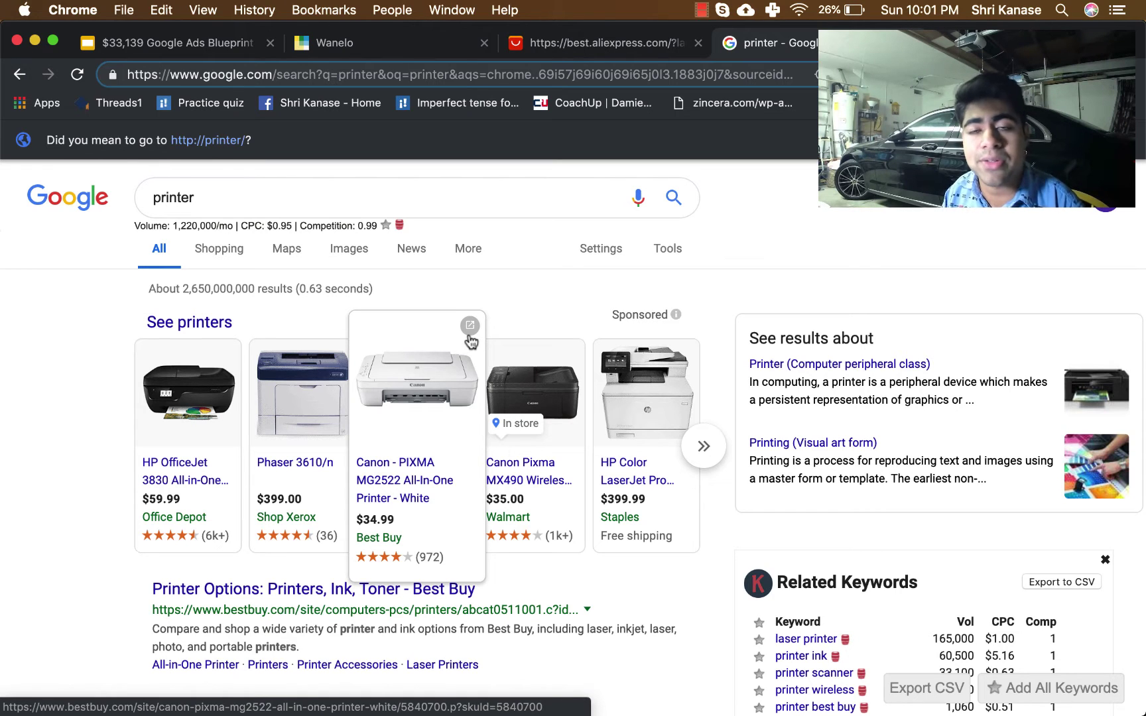
left_click(469, 337)
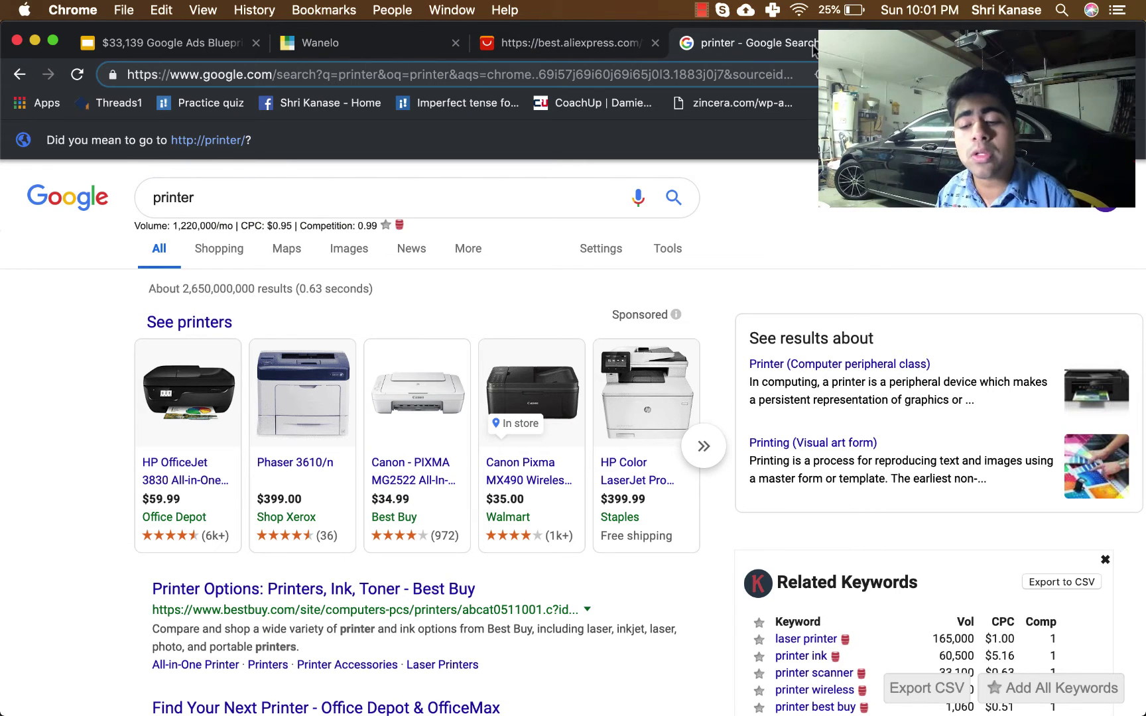
left_click(167, 47)
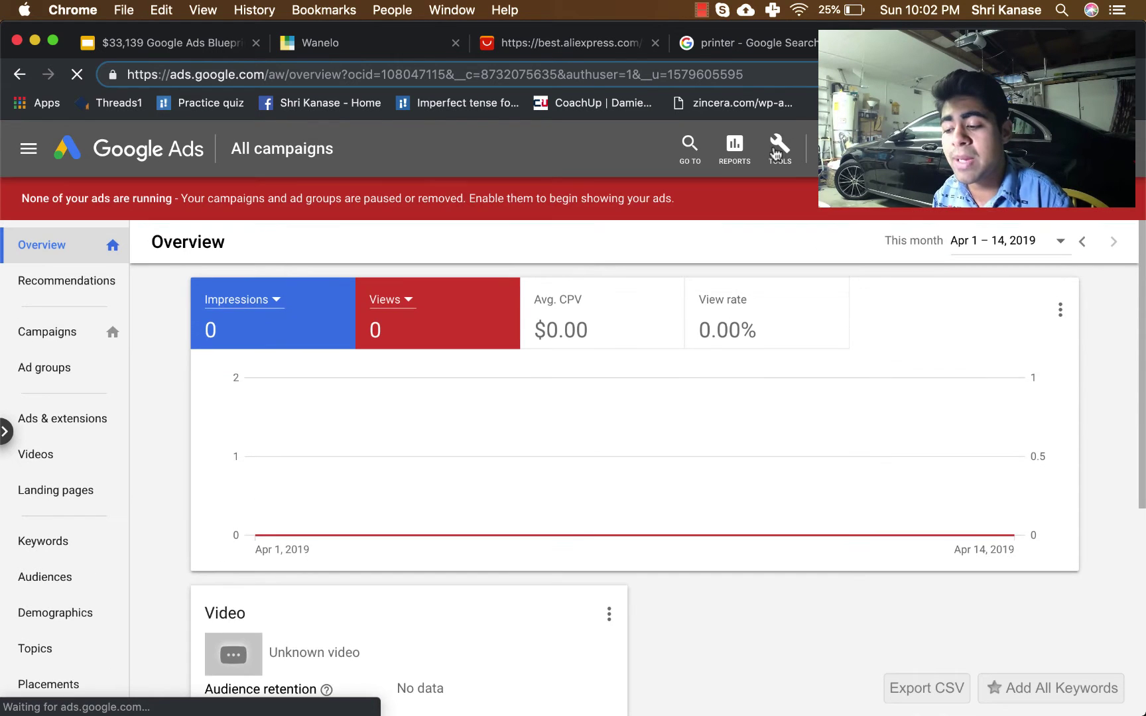
left_click(789, 145)
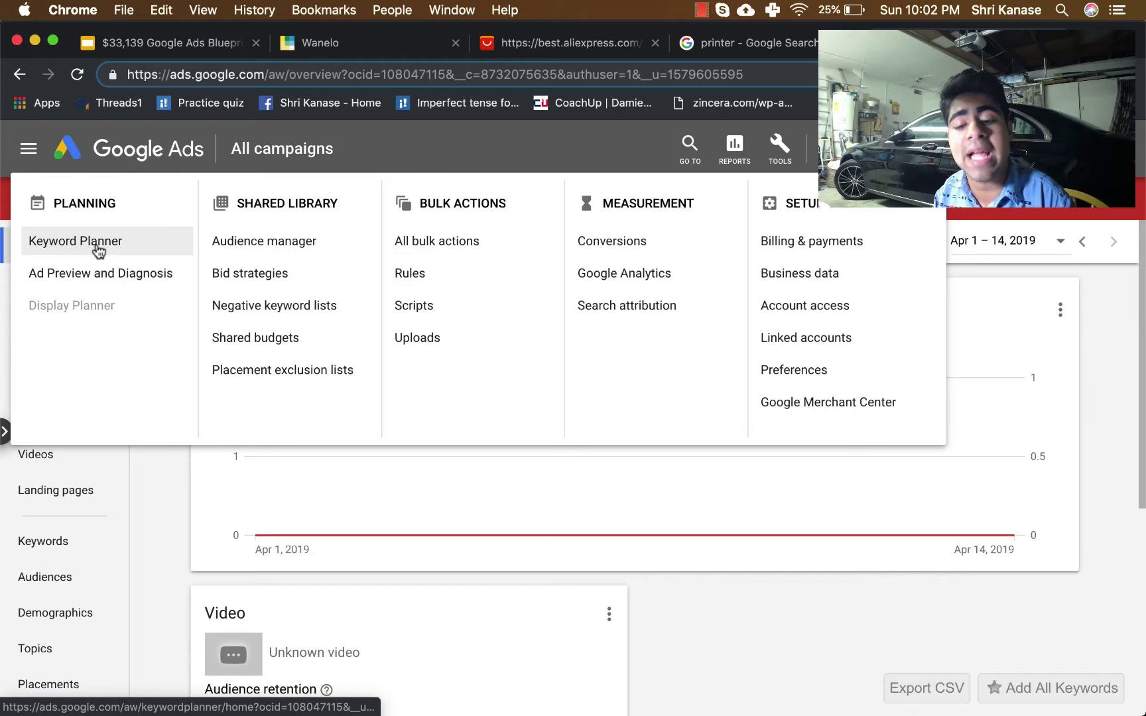
left_click(99, 247)
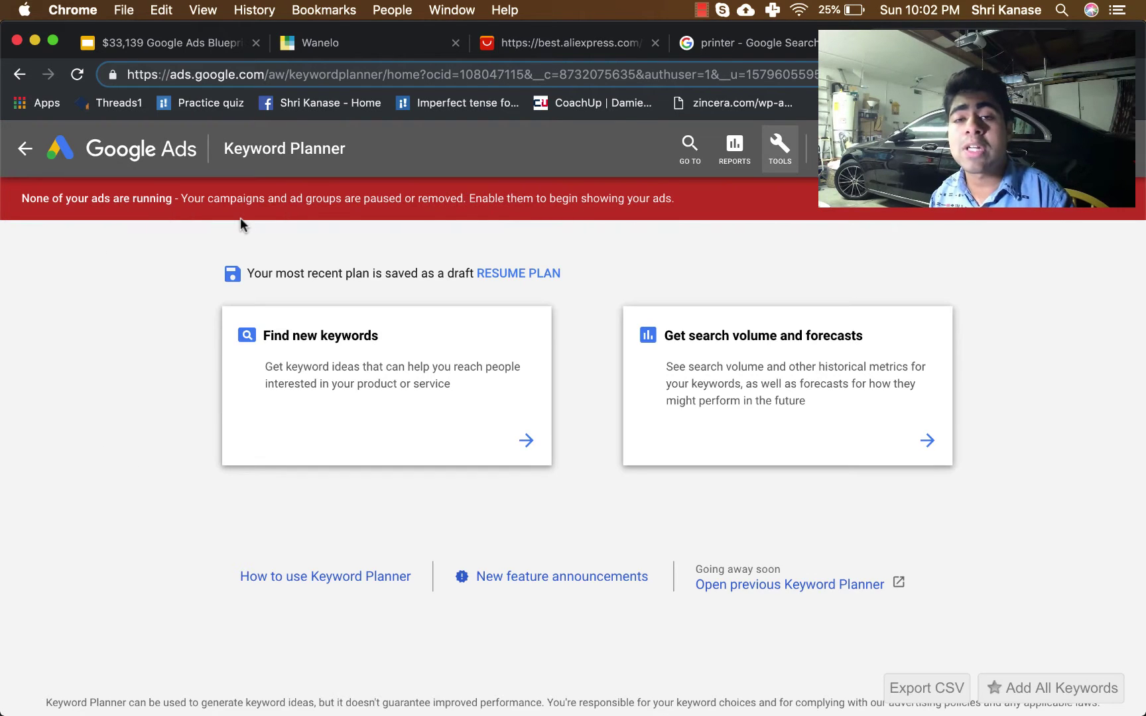
Find new keyword ideas for "printer" in the Keyword Planner.
left_click(326, 384)
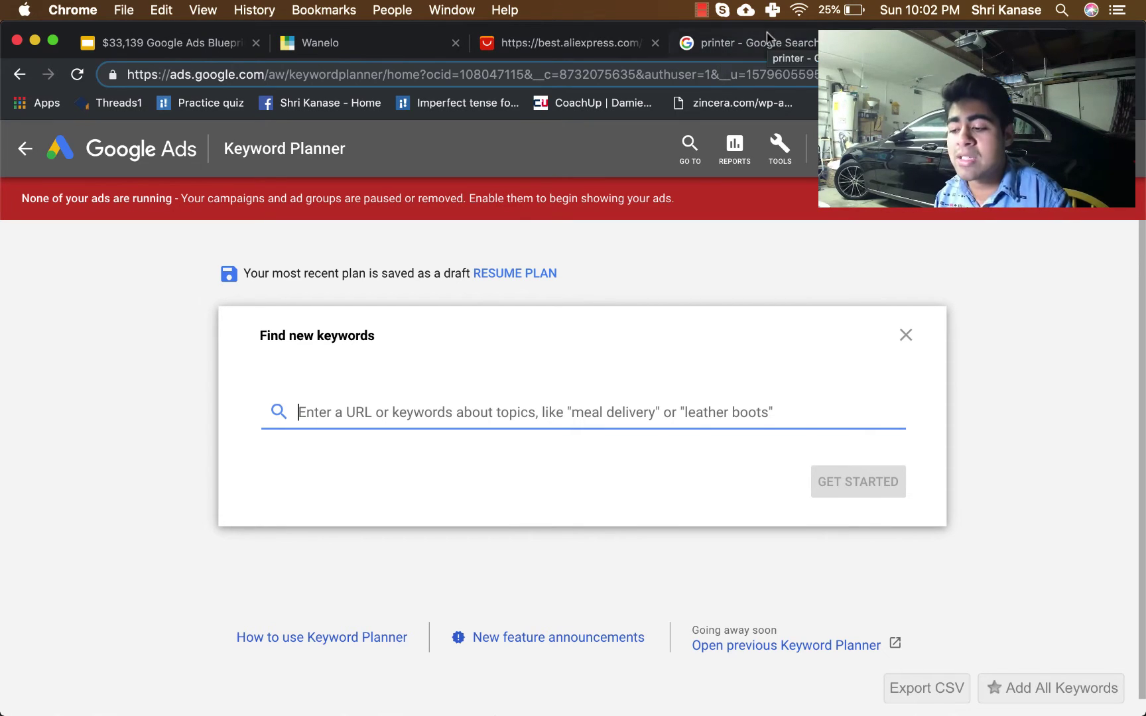
type("printer")
key("Return")
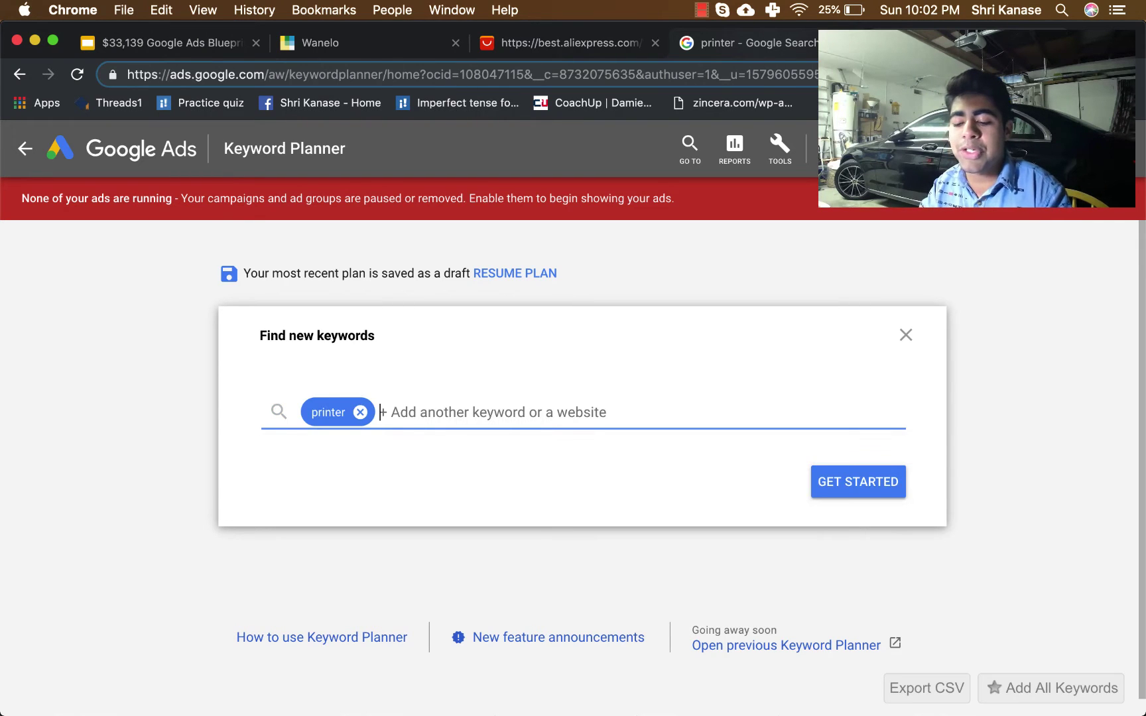
key("Return")
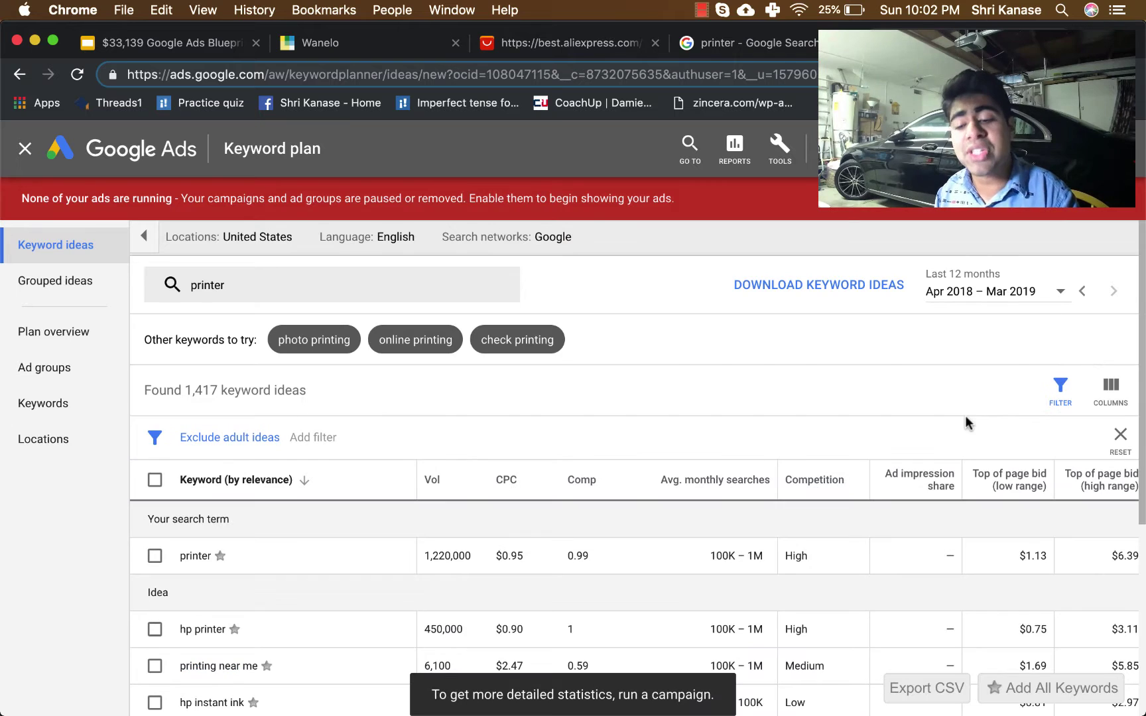
Examine the search volume, CPC and competition of the "printer" keyword and its related keyword ideas.
scroll(739, 413, "down", 1)
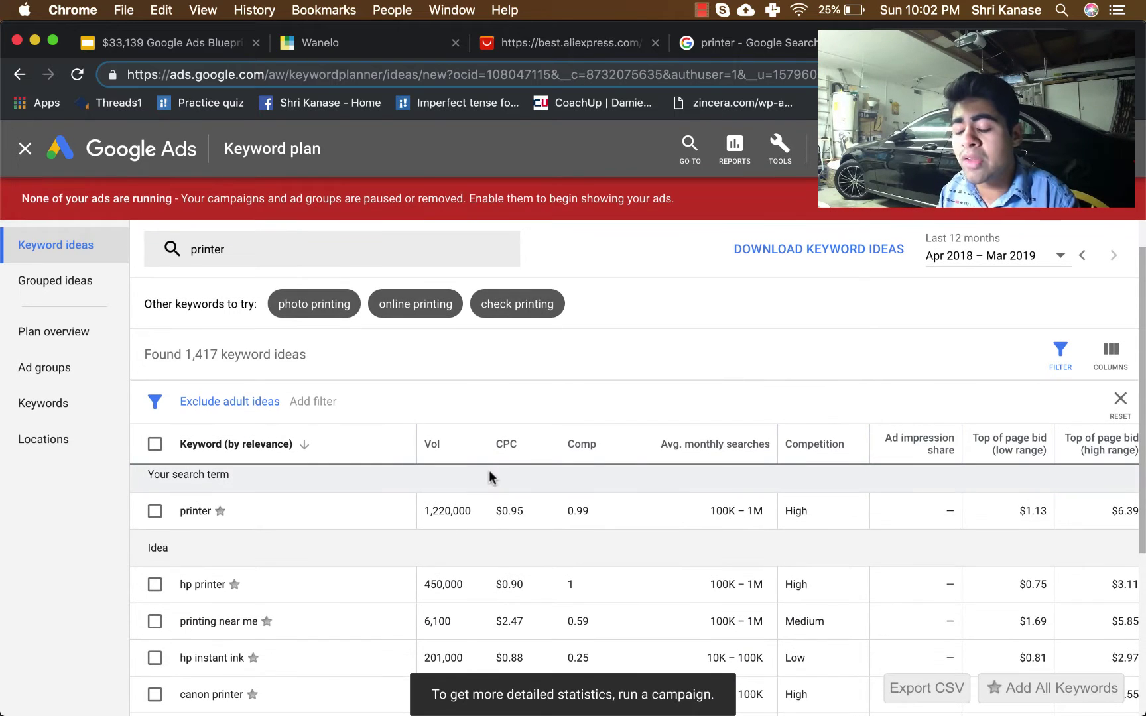
scroll(457, 454, "down", 1)
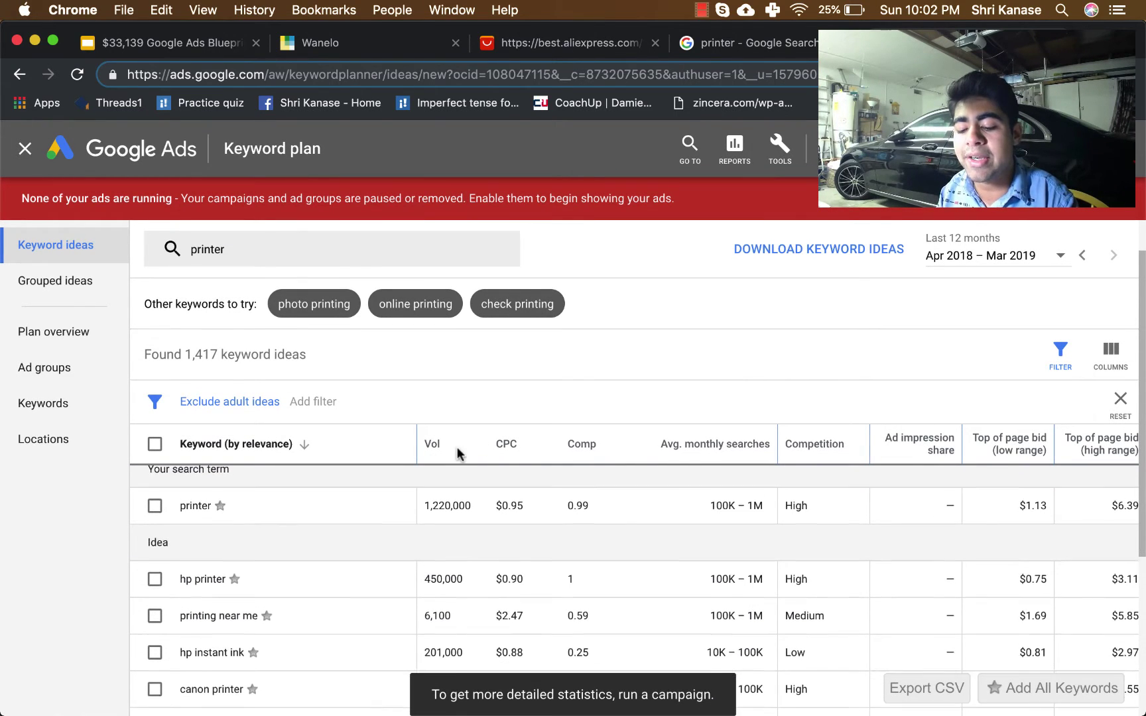
scroll(398, 471, "down", 5)
scroll(233, 484, "up", 3)
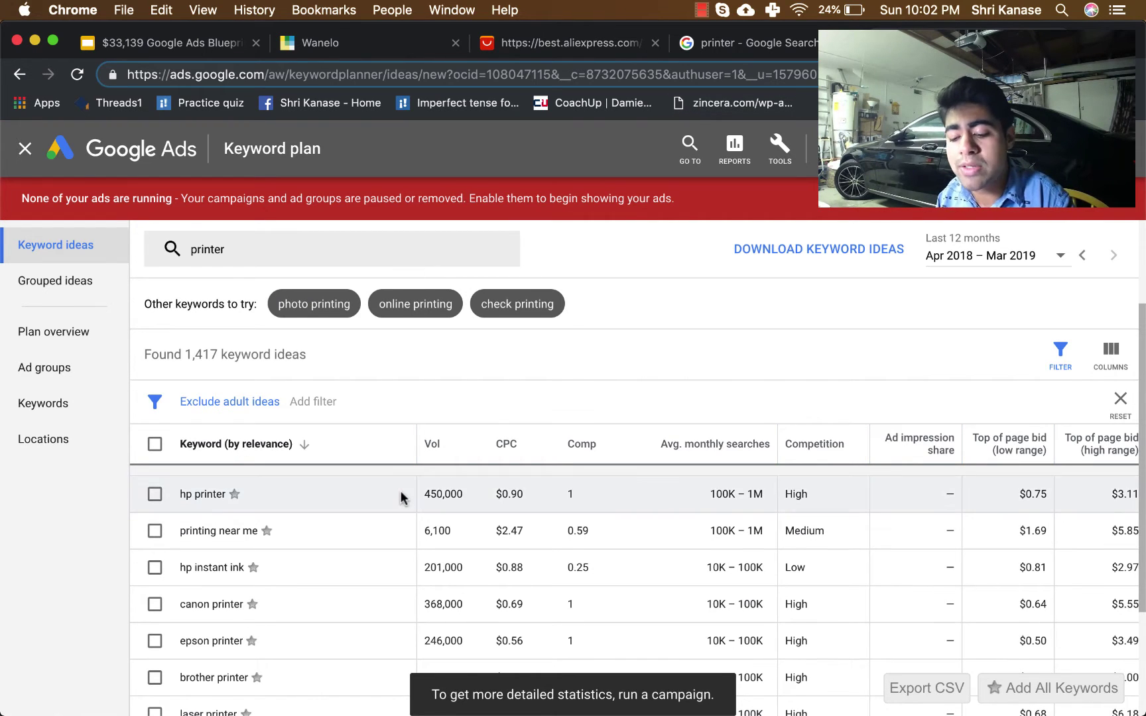
scroll(400, 497, "down", 1)
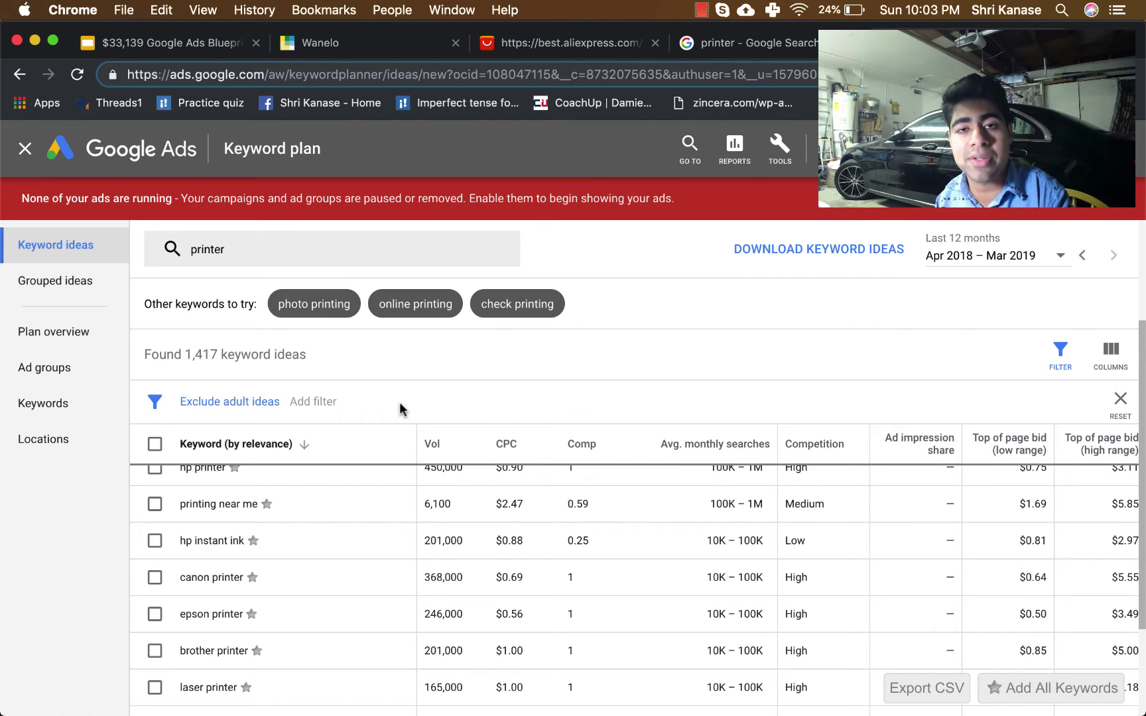
scroll(400, 402, "up", 3)
scroll(371, 331, "down", 1)
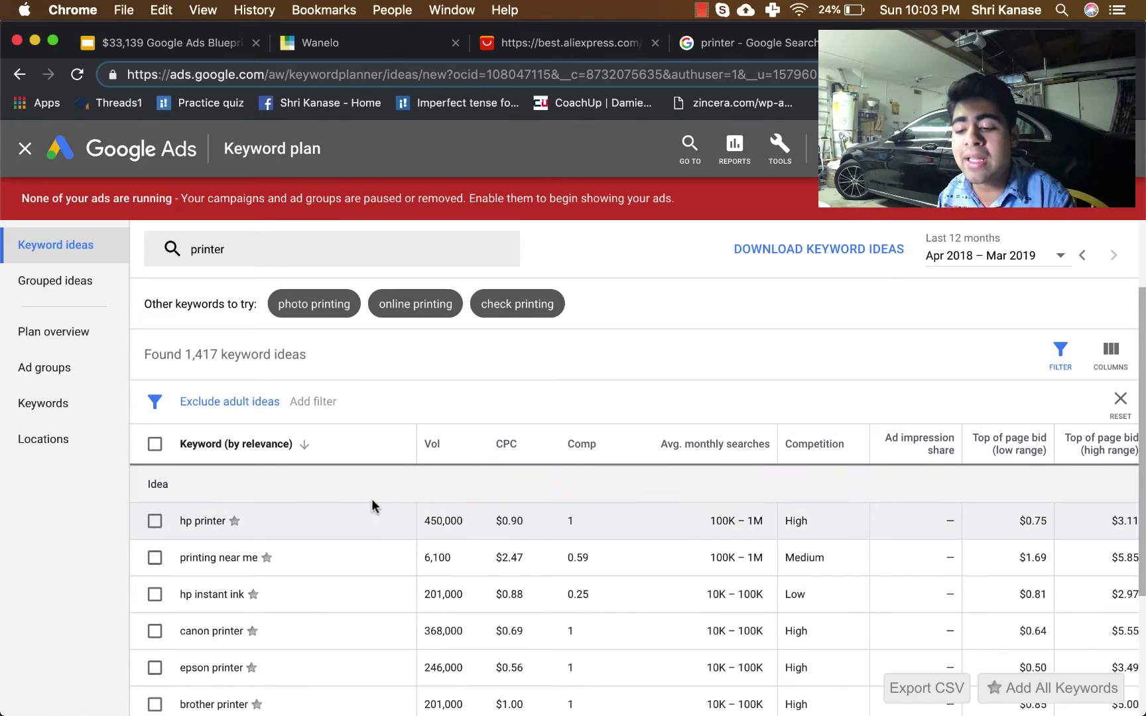
scroll(372, 507, "up", 3)
scroll(461, 531, "down", 1)
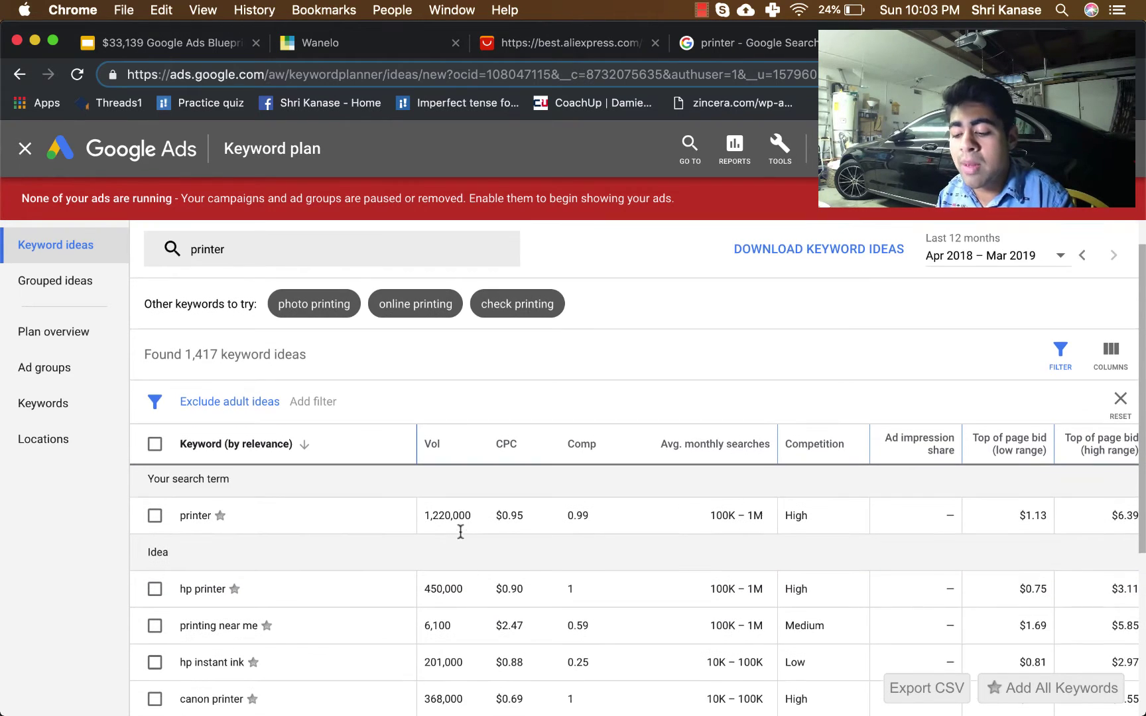
scroll(451, 504, "down", 1)
scroll(443, 517, "down", 1)
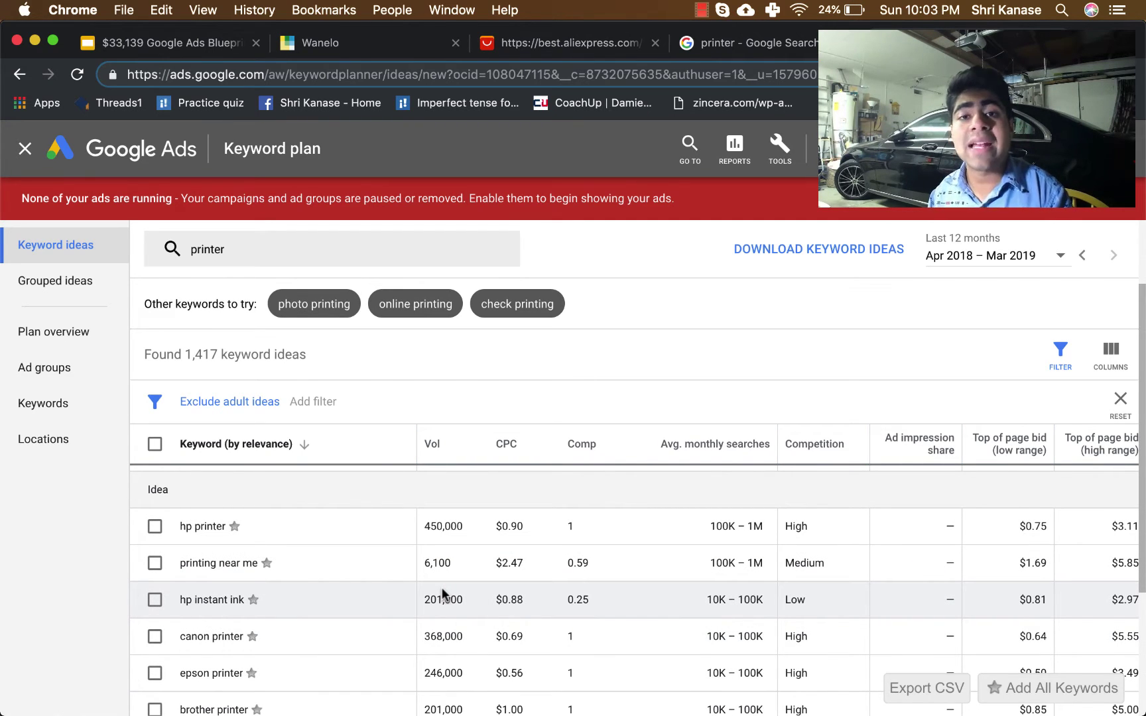
scroll(451, 583, "down", 1)
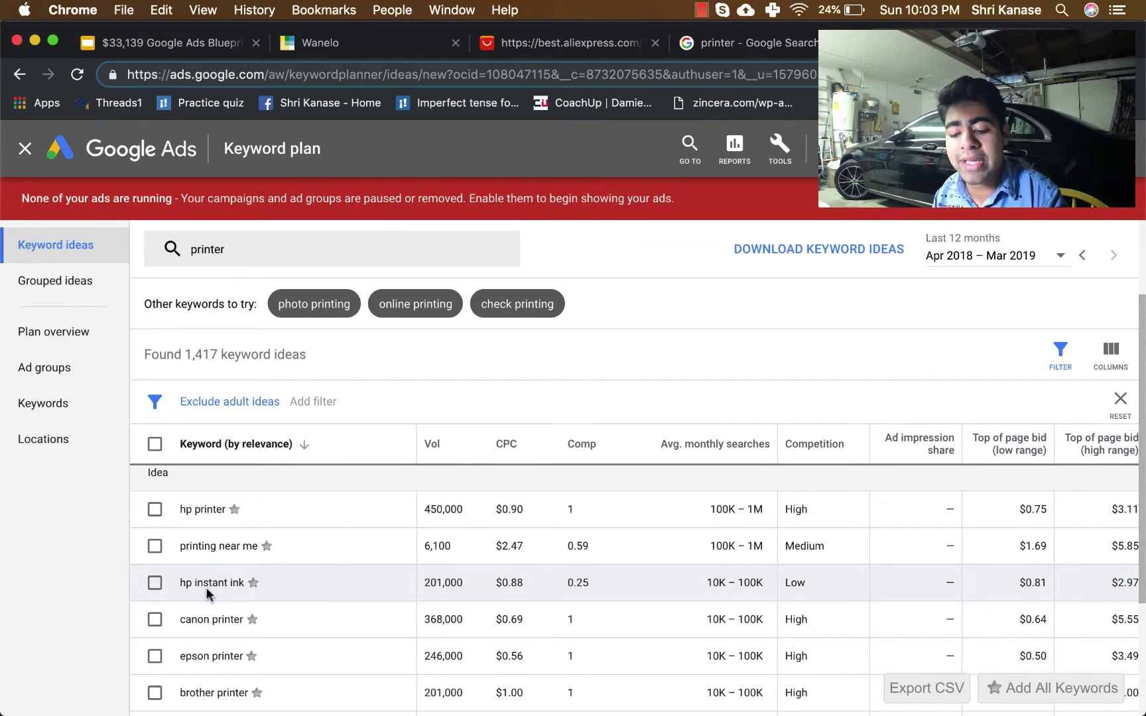
Highlight the word "ink" in the "hp instant ink" idea and review the neighbouring printer brand keywords.
left_click_drag(230, 585, 241, 587)
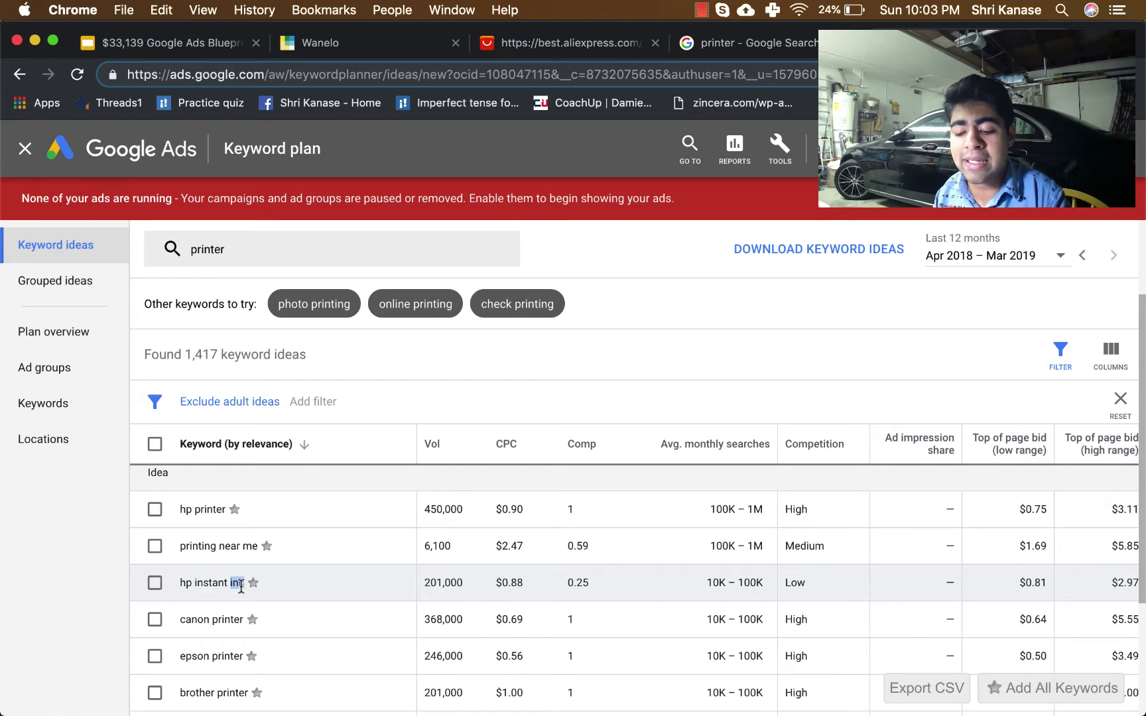
left_click(241, 587)
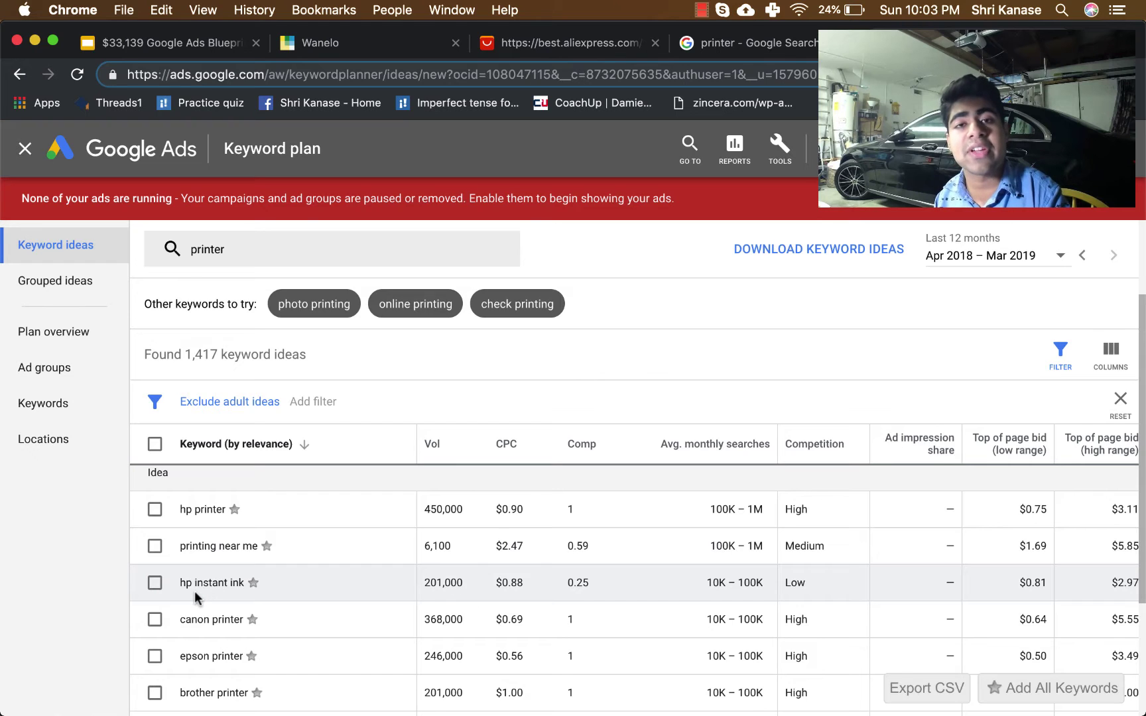
scroll(195, 590, "down", 5)
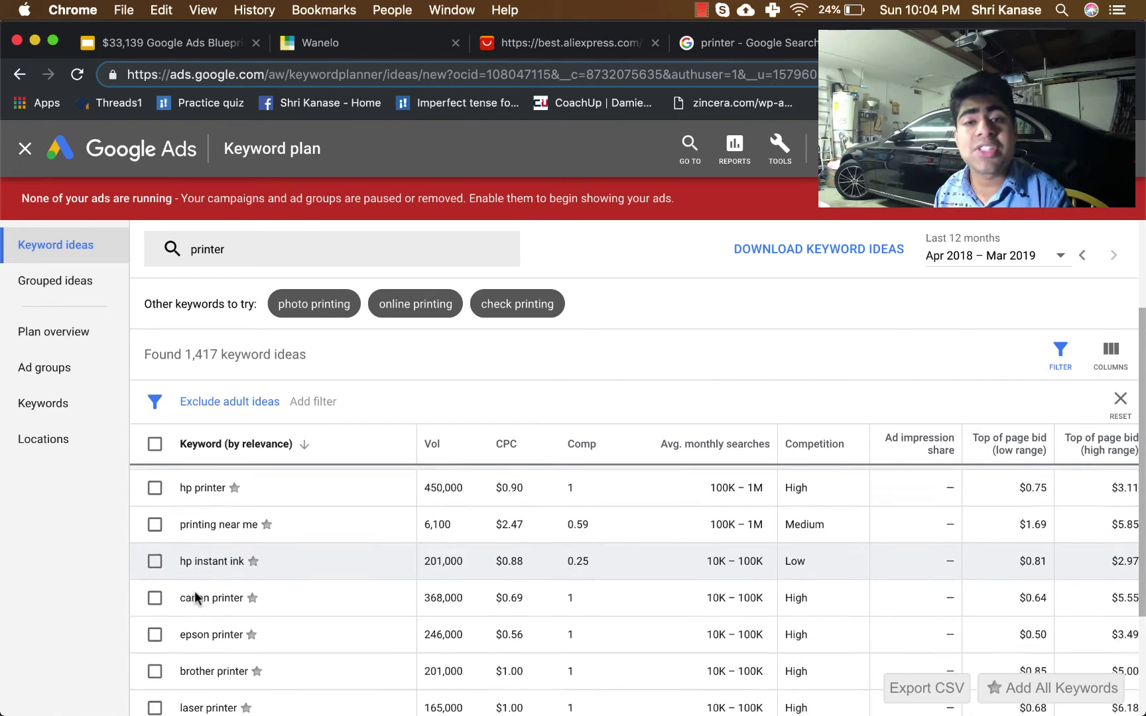
scroll(218, 558, "up", 5)
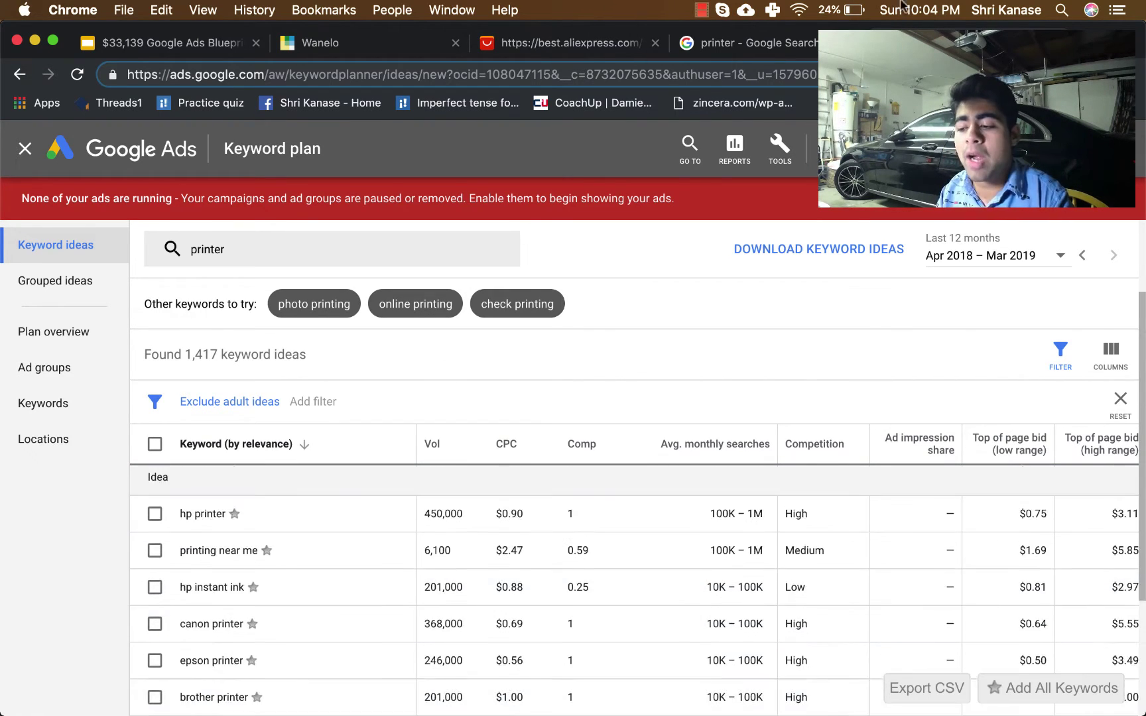
Return to the Google results for "printer" and show its search suggestions with their keyword metrics.
left_click(799, 43)
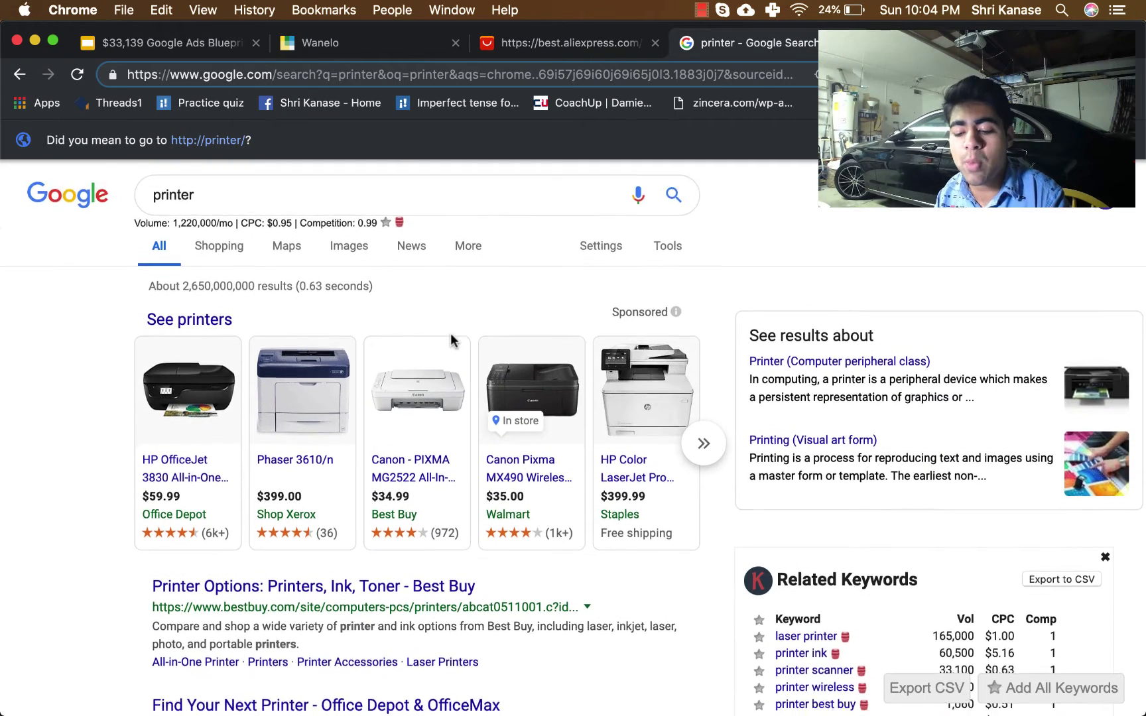
left_click(366, 197)
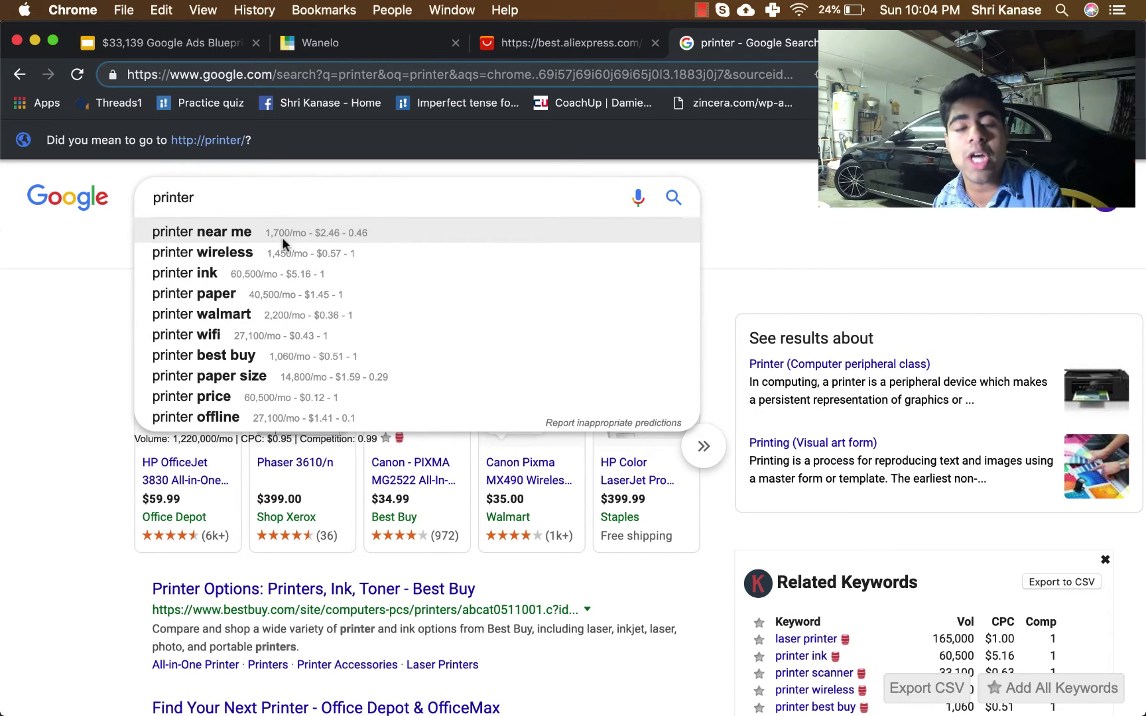
Present the Product Research Strategy slide of the $33,139 Google Ads Blueprint deck full screen, and exit the presentation.
left_click(199, 48)
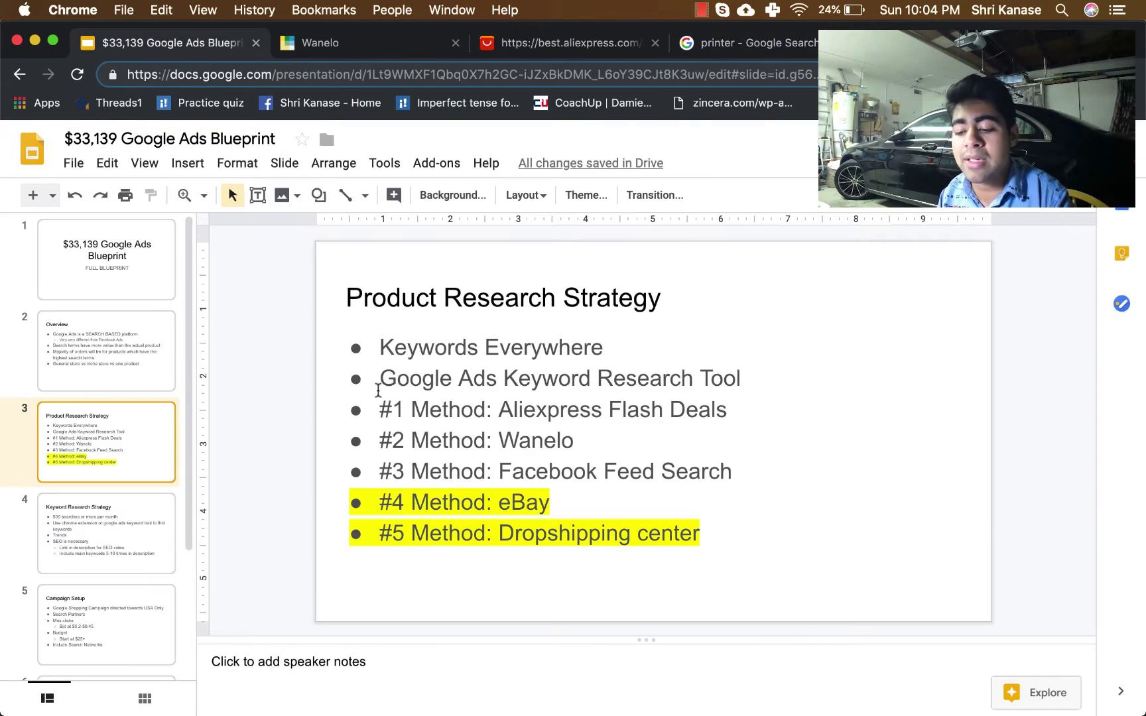
left_click(144, 162)
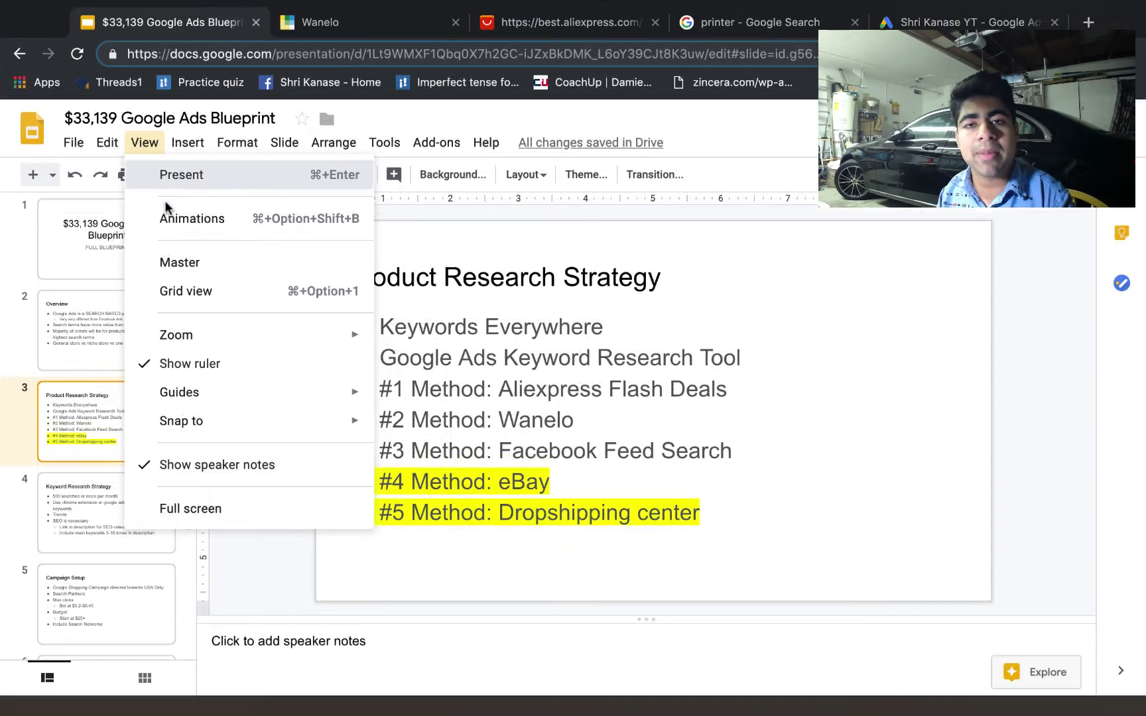
left_click(165, 207)
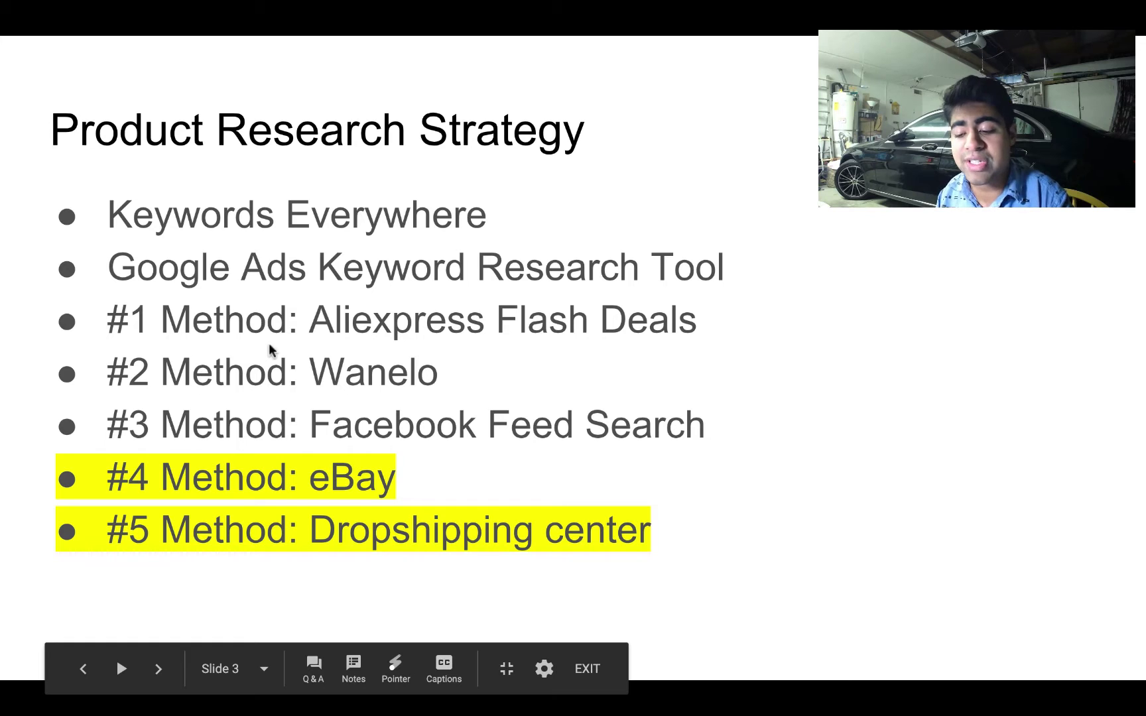
key("Escape")
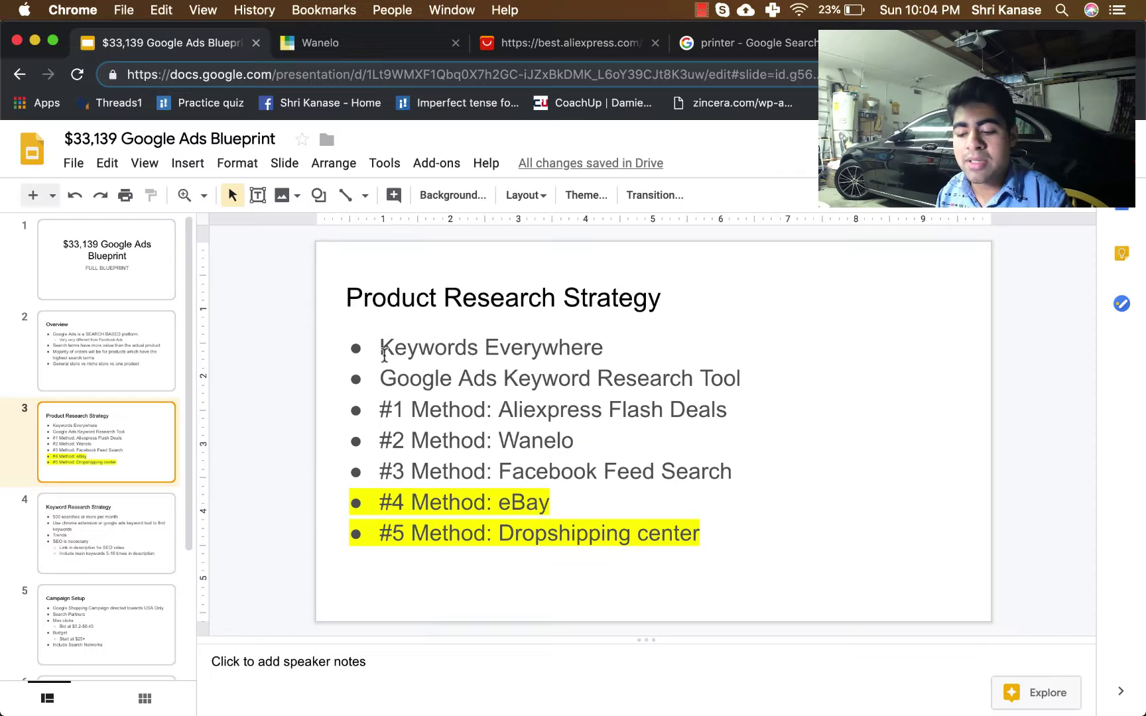
Open the Flash Deals page on AliExpress and browse its current deals for product ideas.
left_click(549, 43)
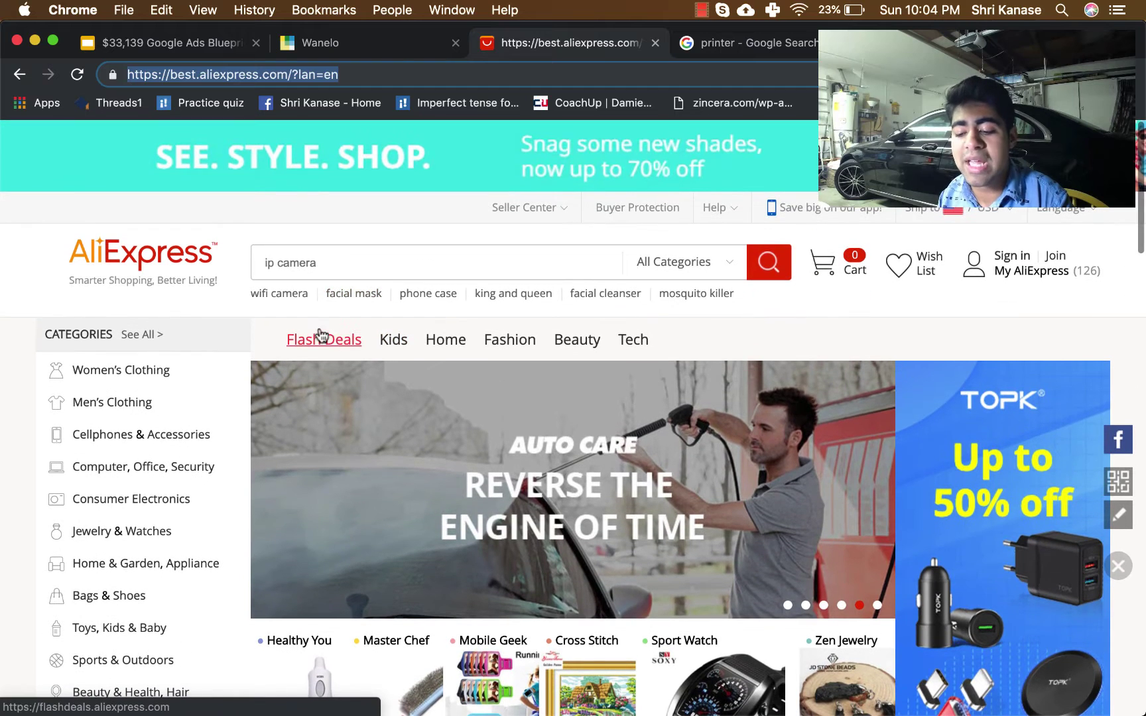
left_click(325, 341)
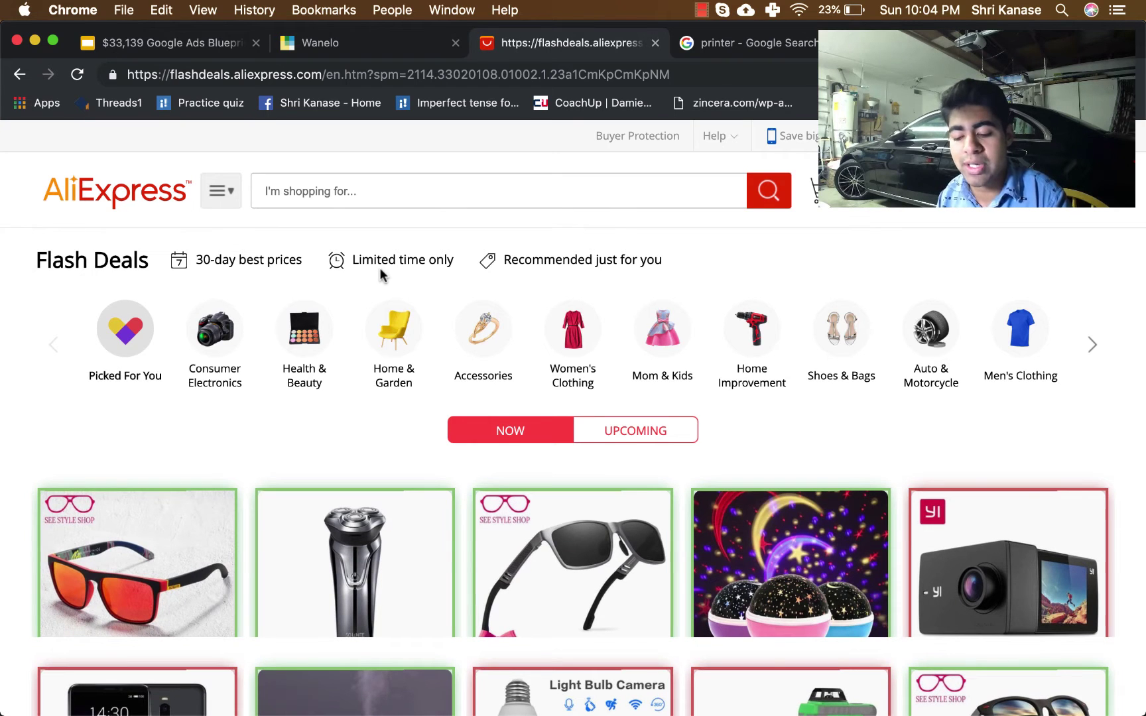
scroll(382, 274, "down", 2)
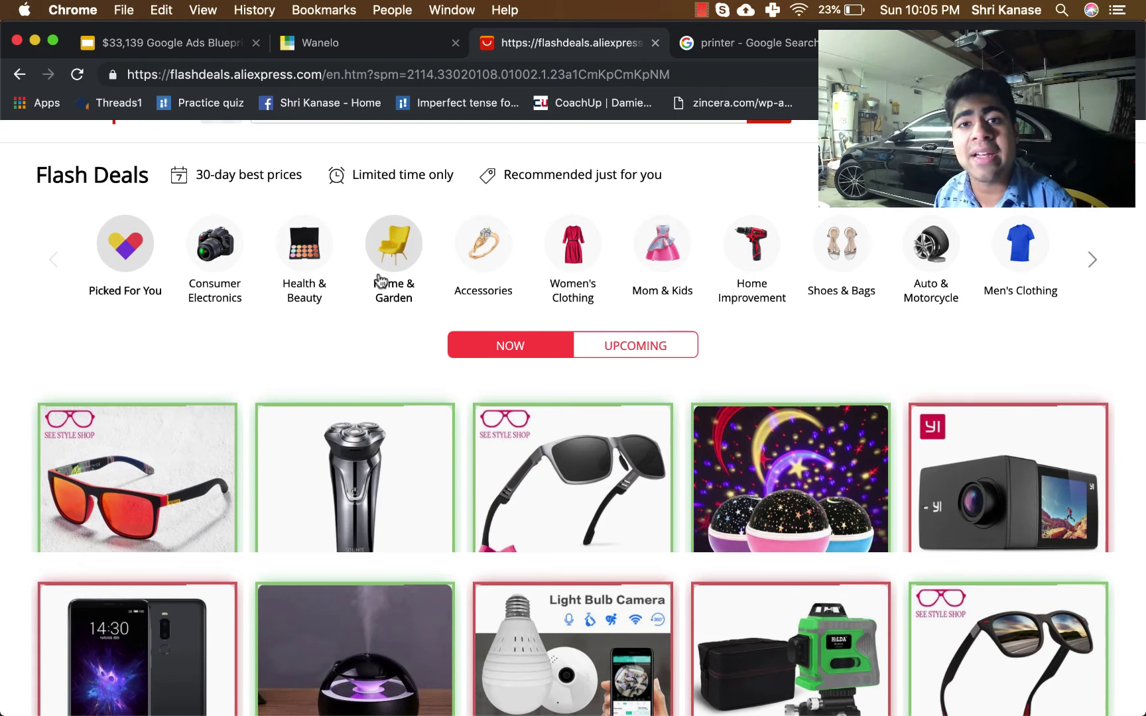
scroll(381, 275, "down", 2)
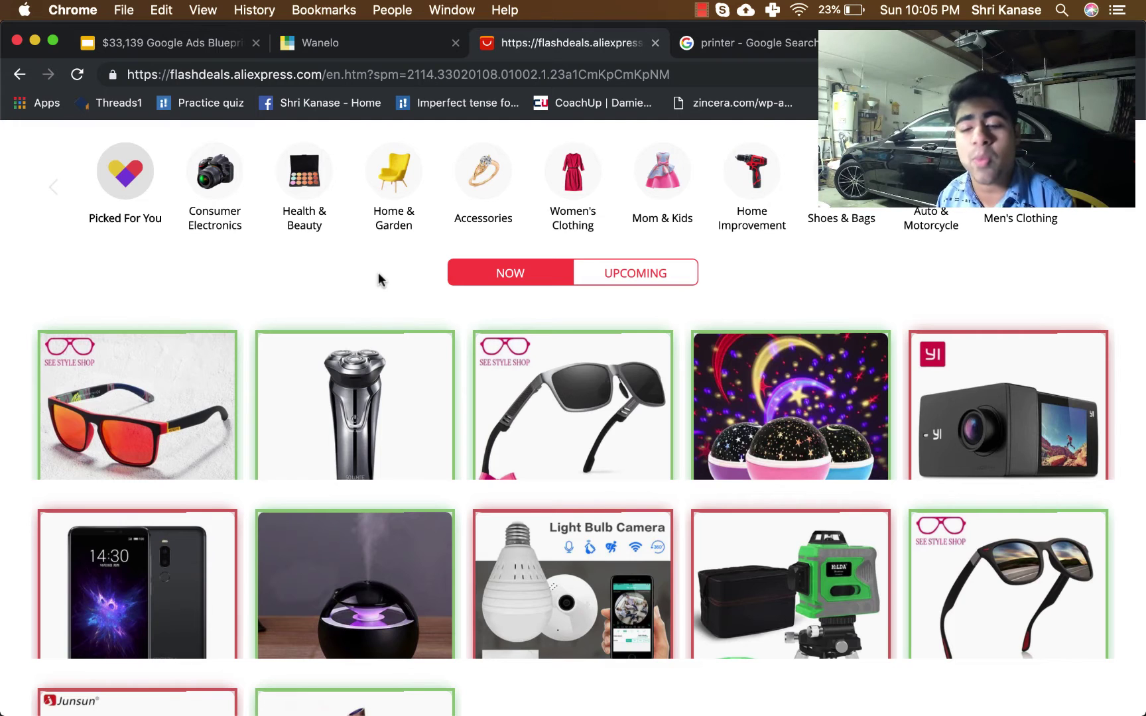
scroll(378, 277, "down", 2)
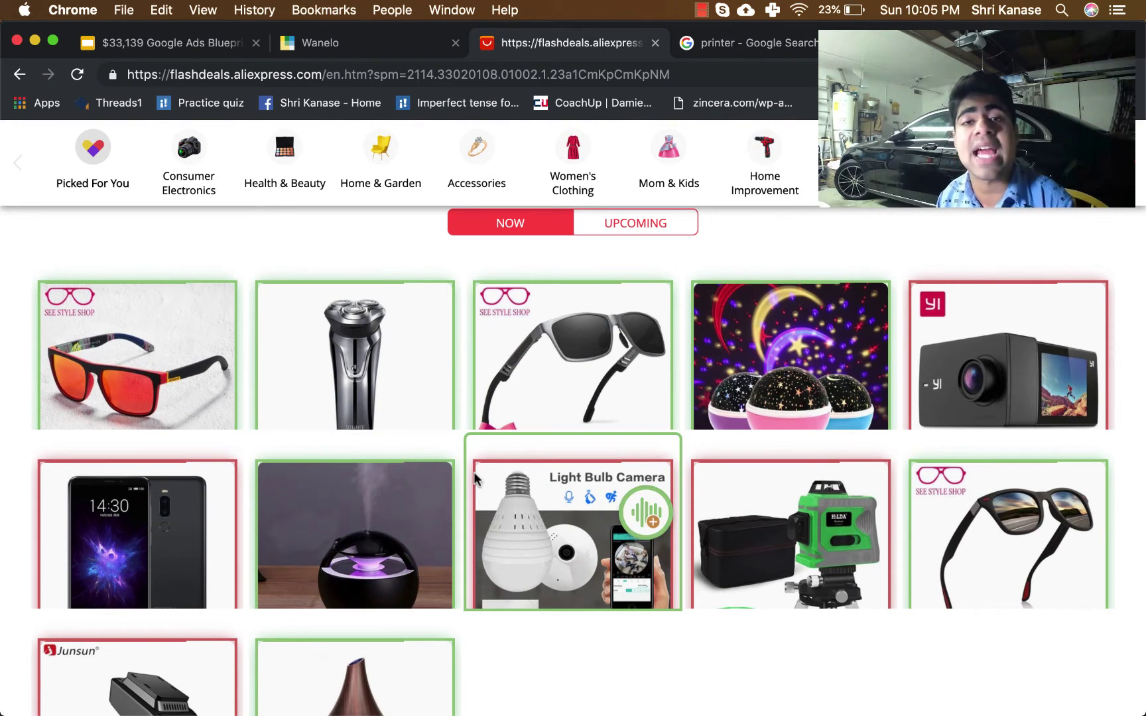
scroll(508, 384, "down", 5)
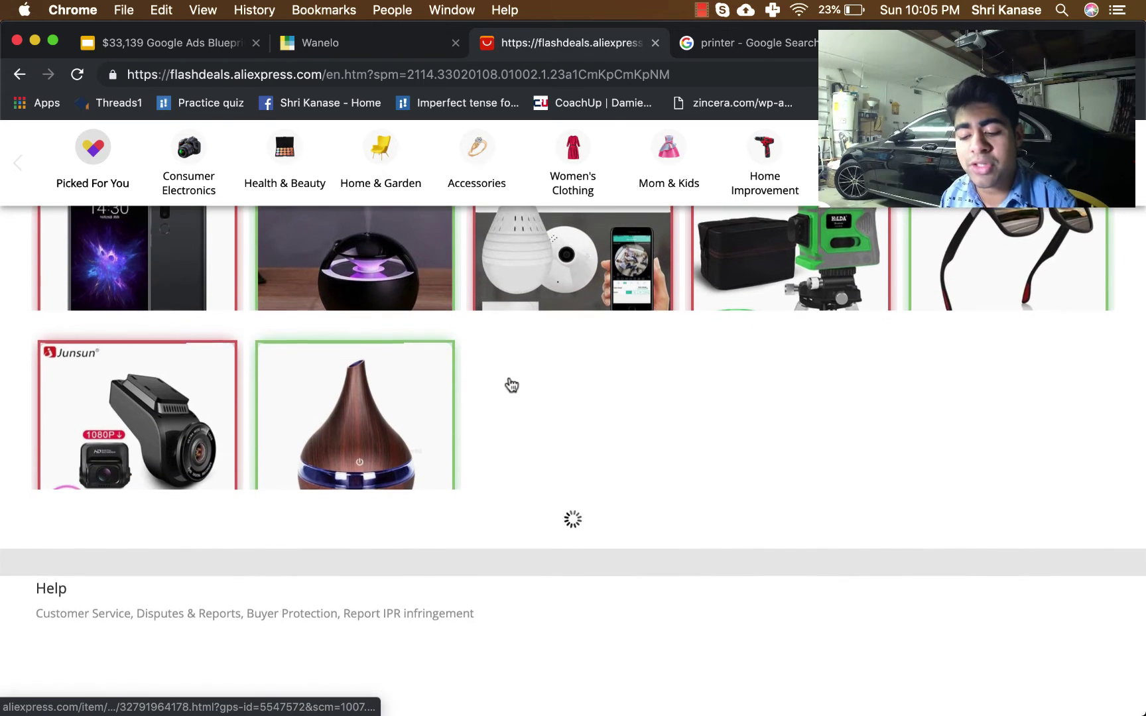
scroll(508, 383, "up", 2)
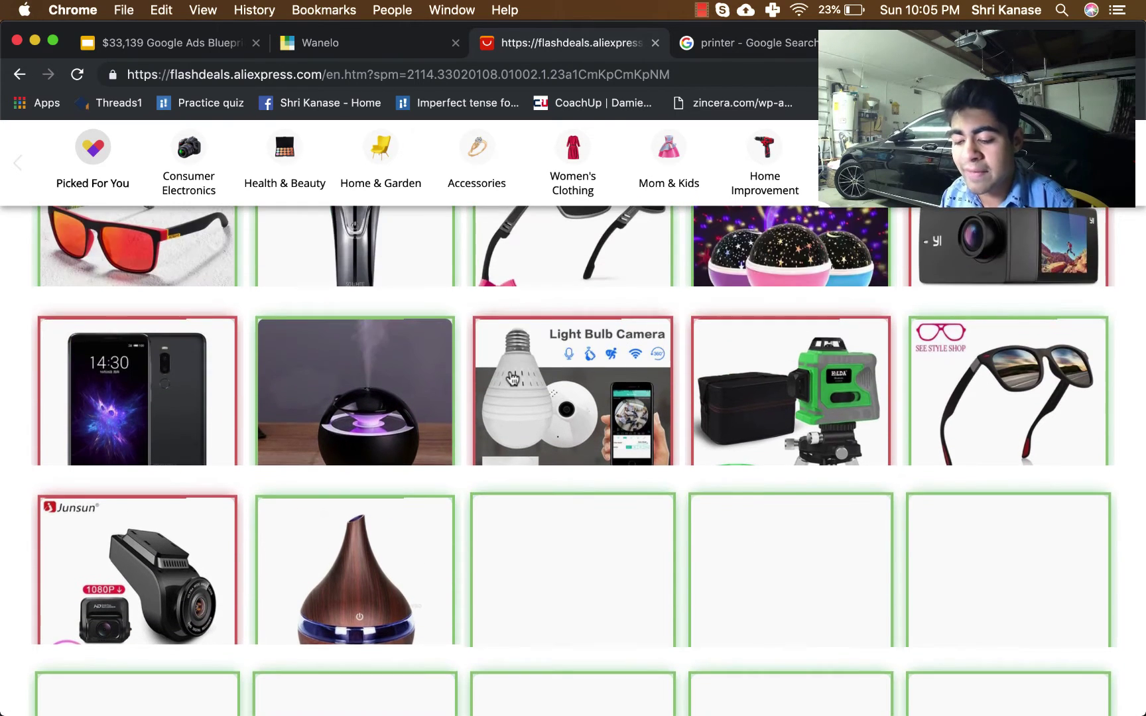
scroll(512, 378, "down", 1)
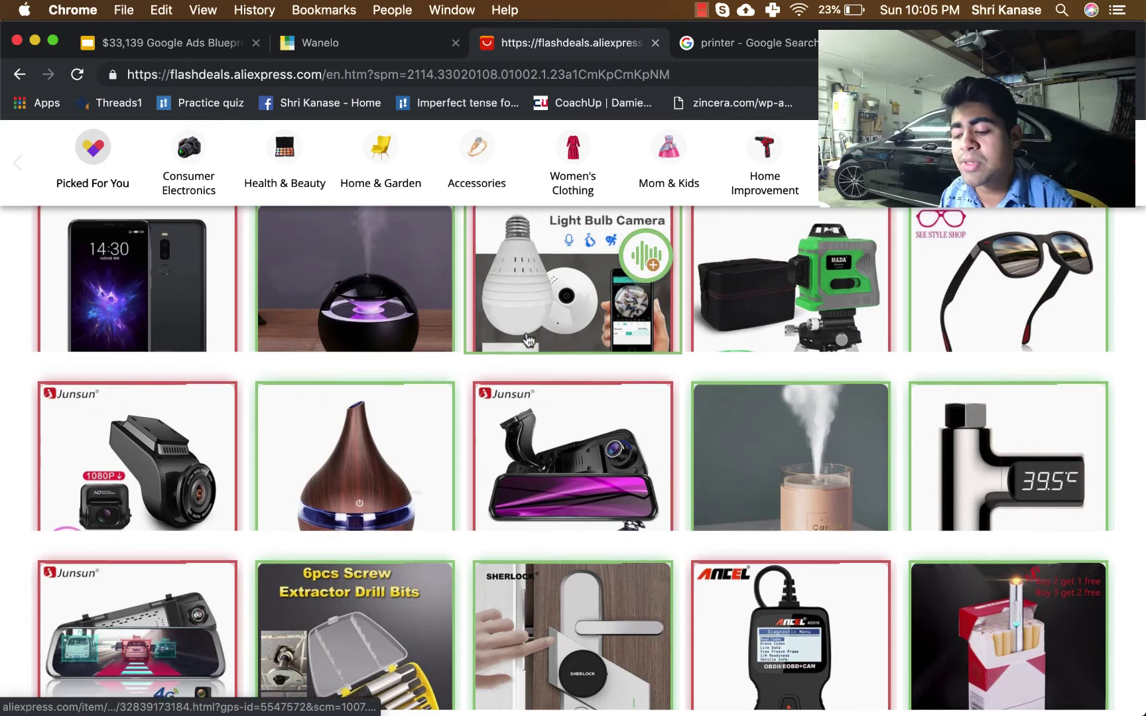
scroll(552, 281, "up", 1)
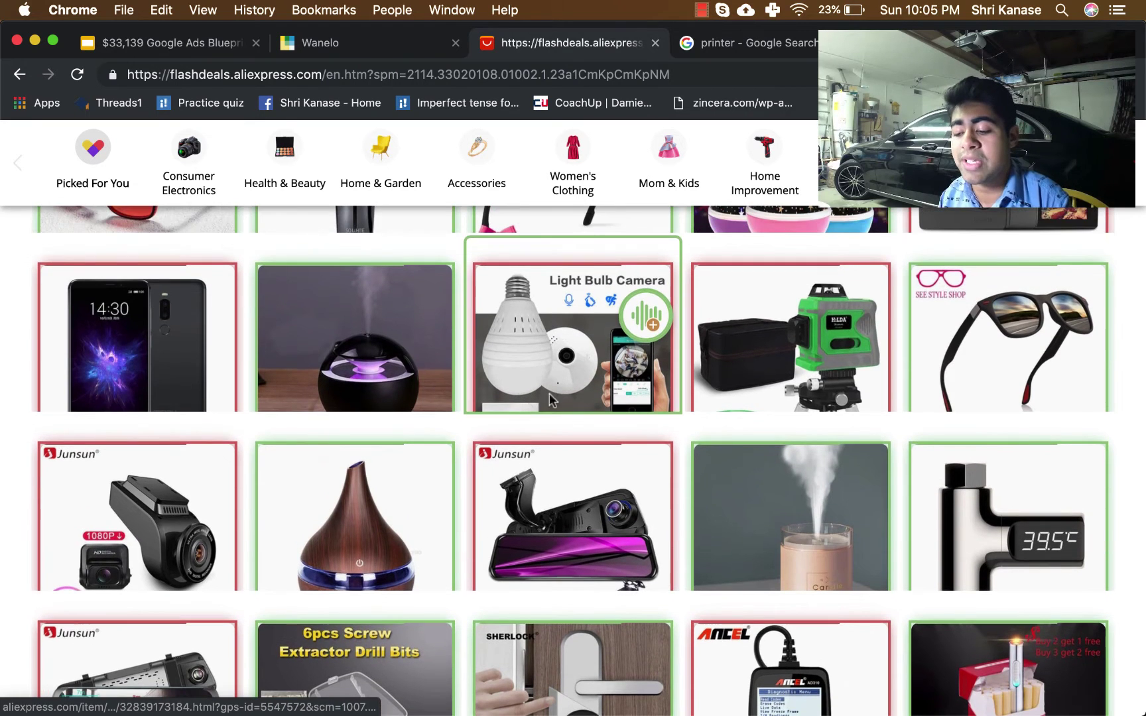
Open the Light Bulb Camera listing from the AliExpress flash deals and review its price, orders and shipping options.
left_click(557, 342)
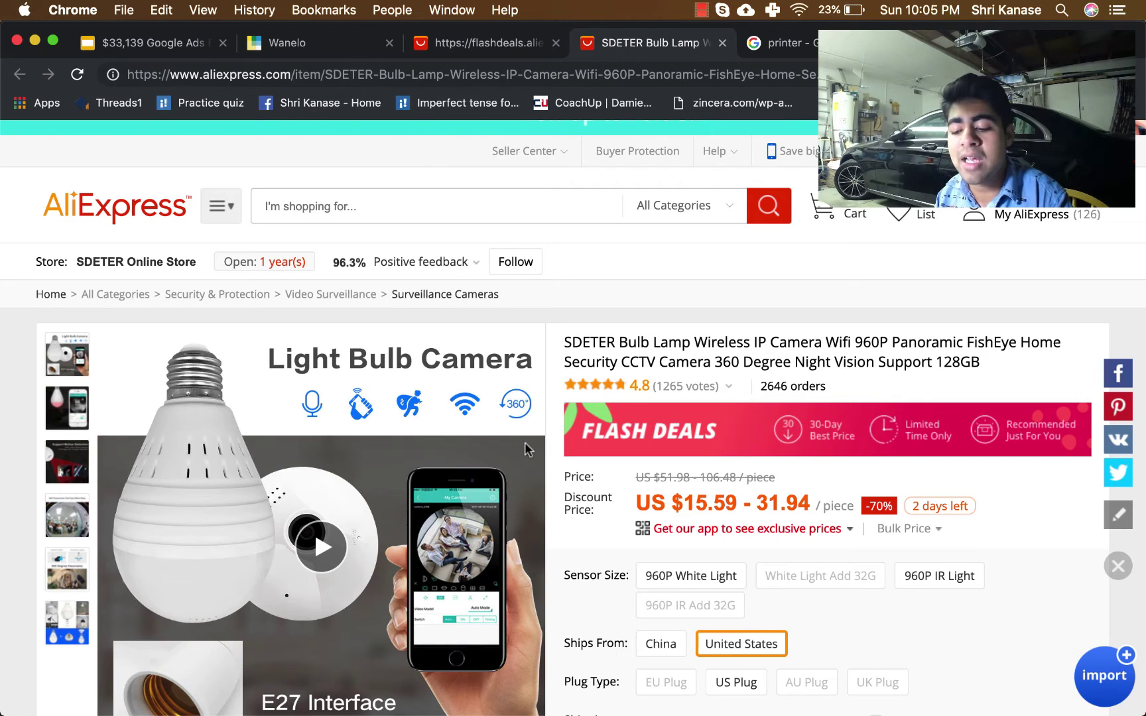
scroll(525, 442, "down", 1)
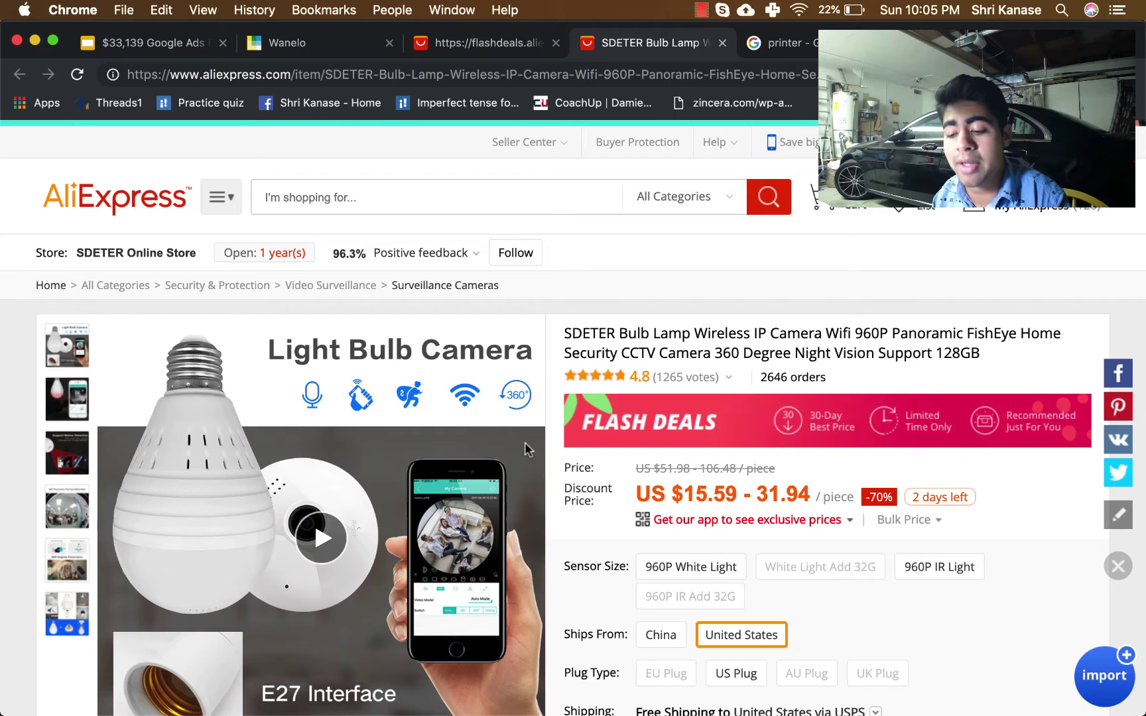
scroll(601, 451, "up", 2)
scroll(614, 433, "up", 1)
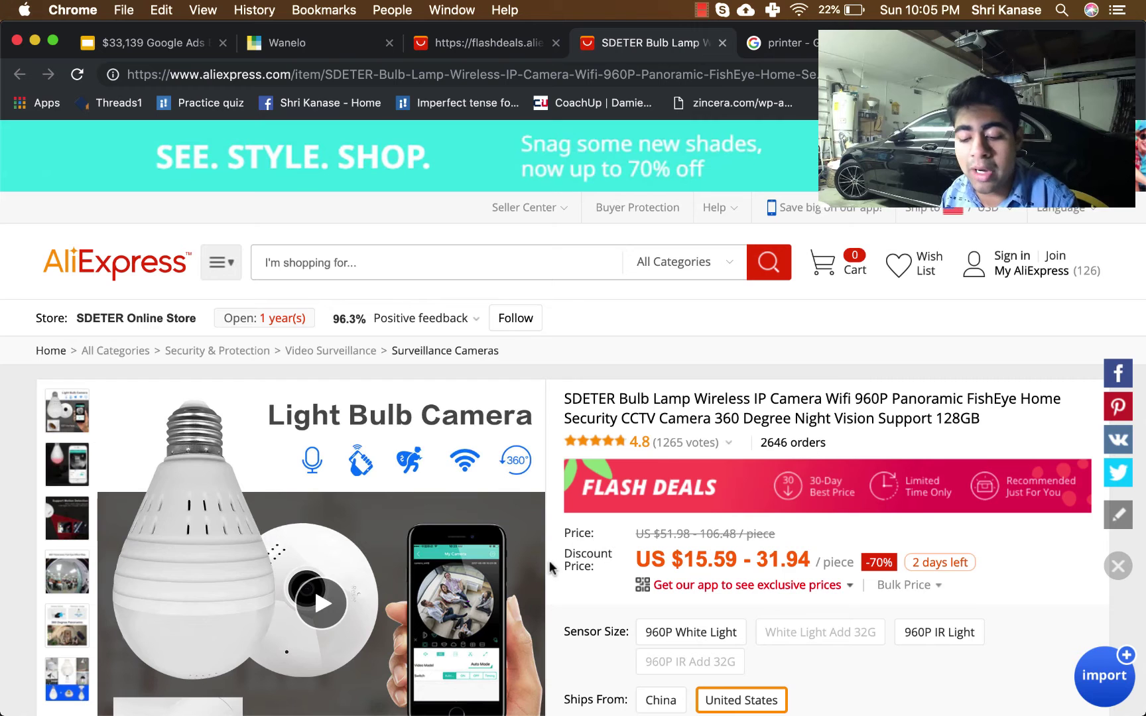
scroll(383, 432, "down", 1)
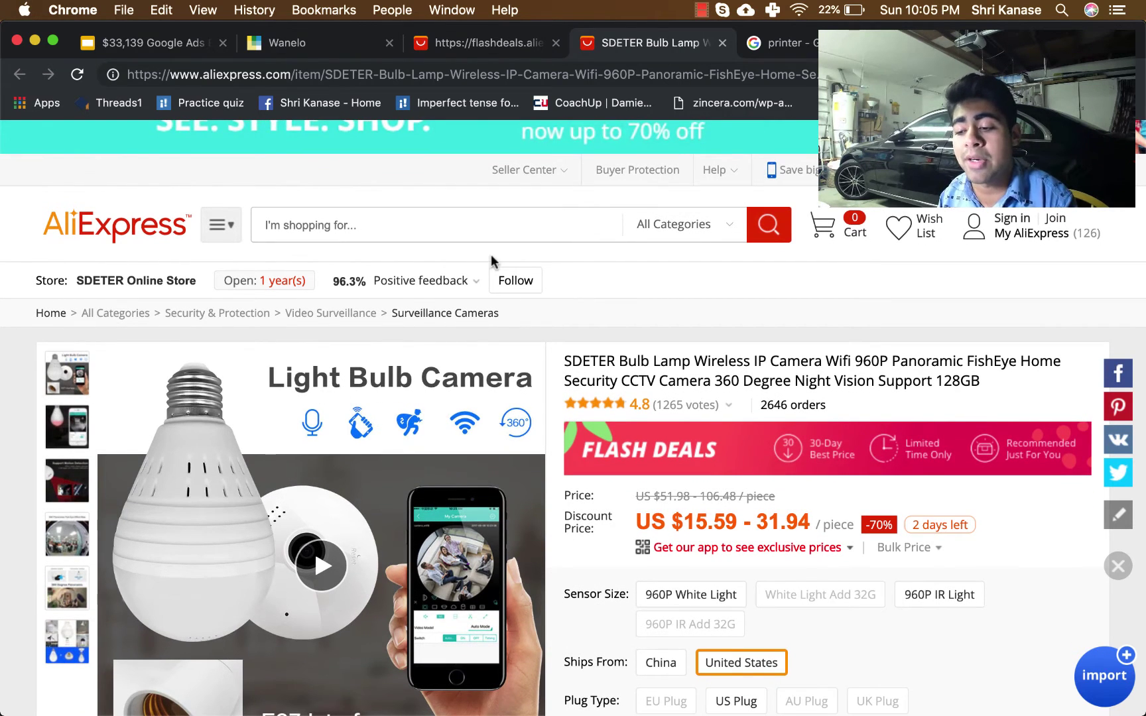
Switch to the Google results for "printer" and search for "light bulb camera" instead.
left_click(789, 44)
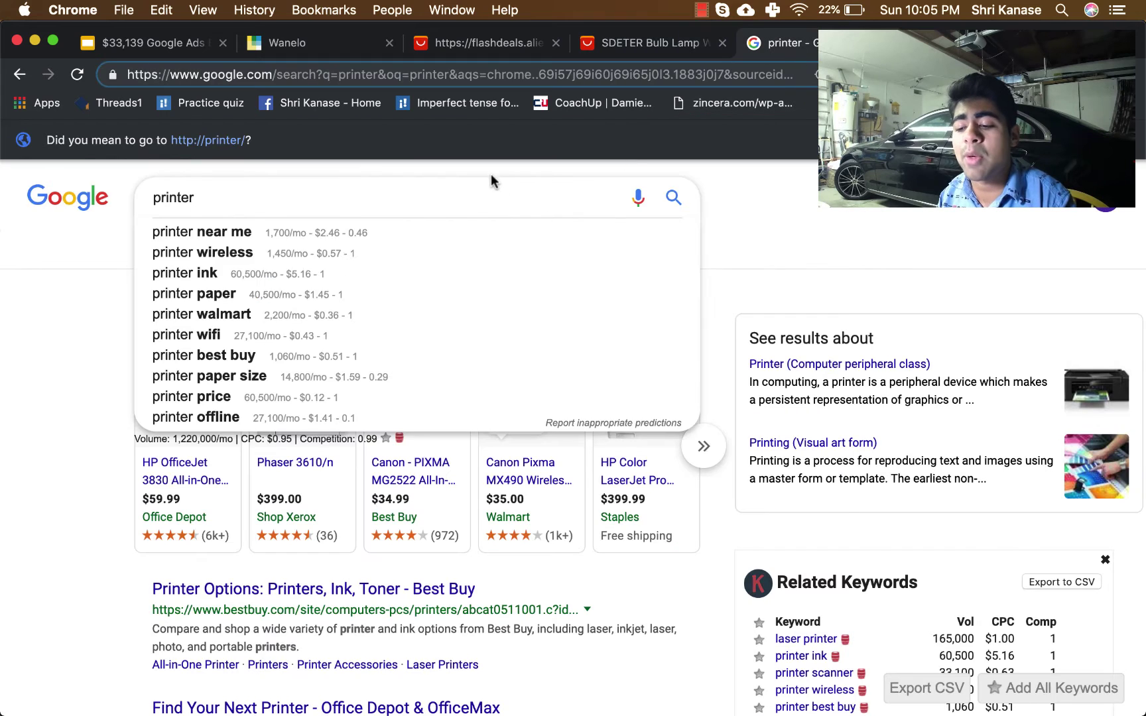
key("super+a")
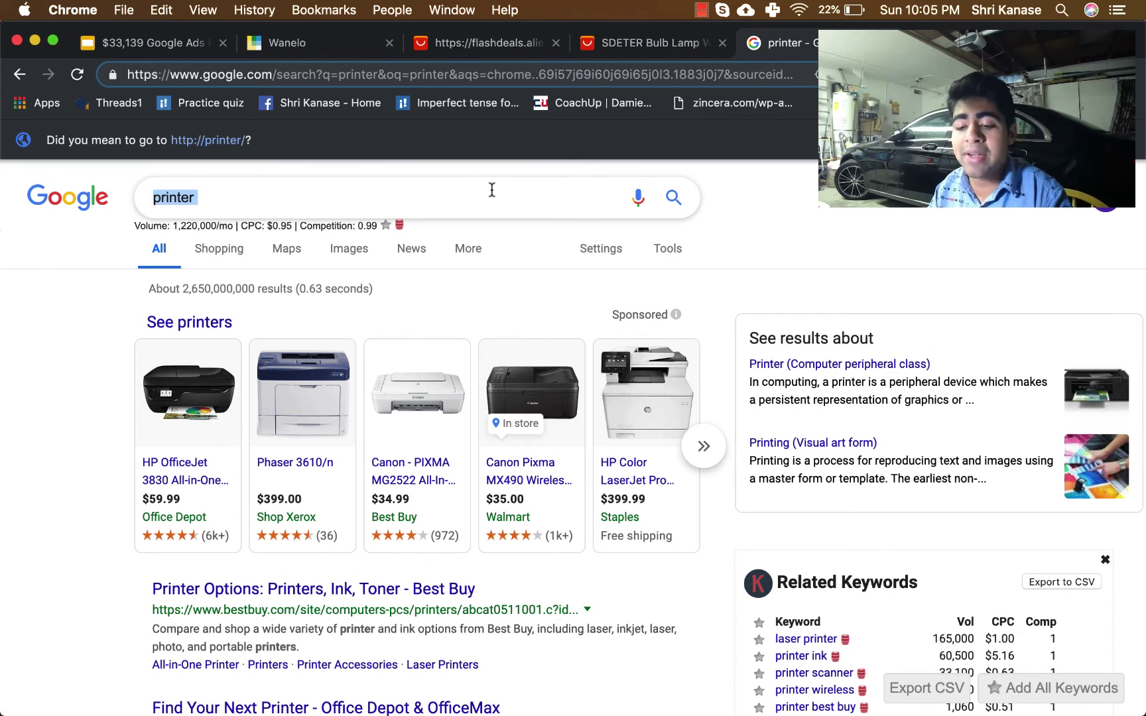
type("light b")
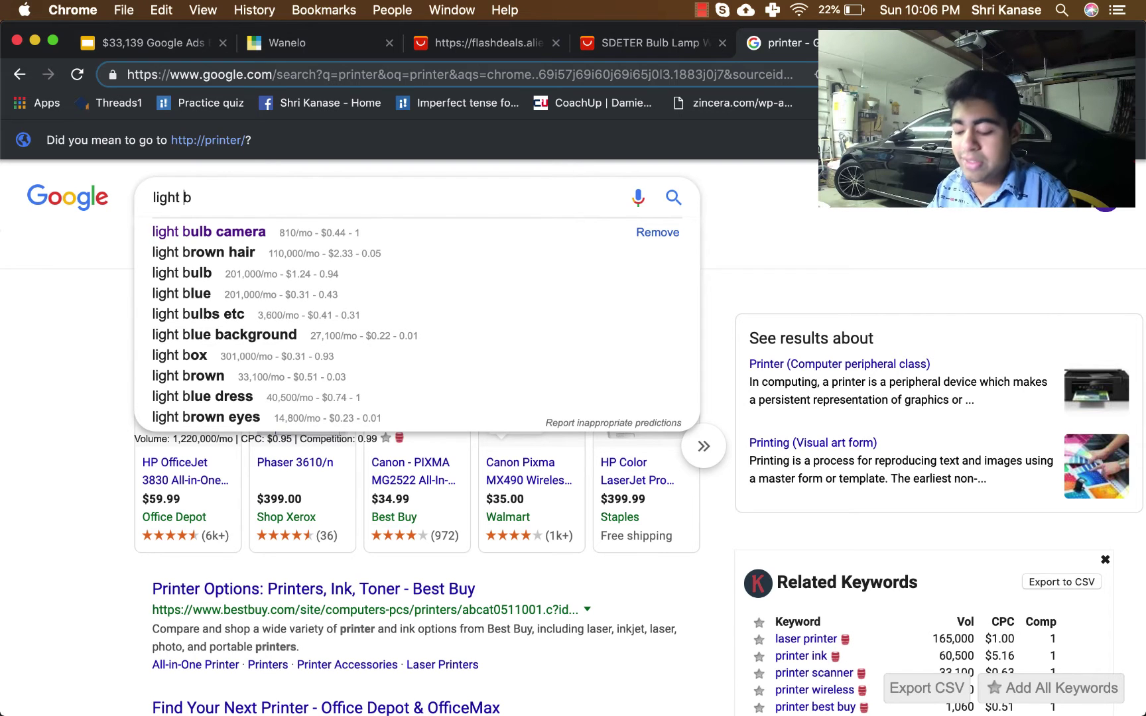
left_click(209, 232)
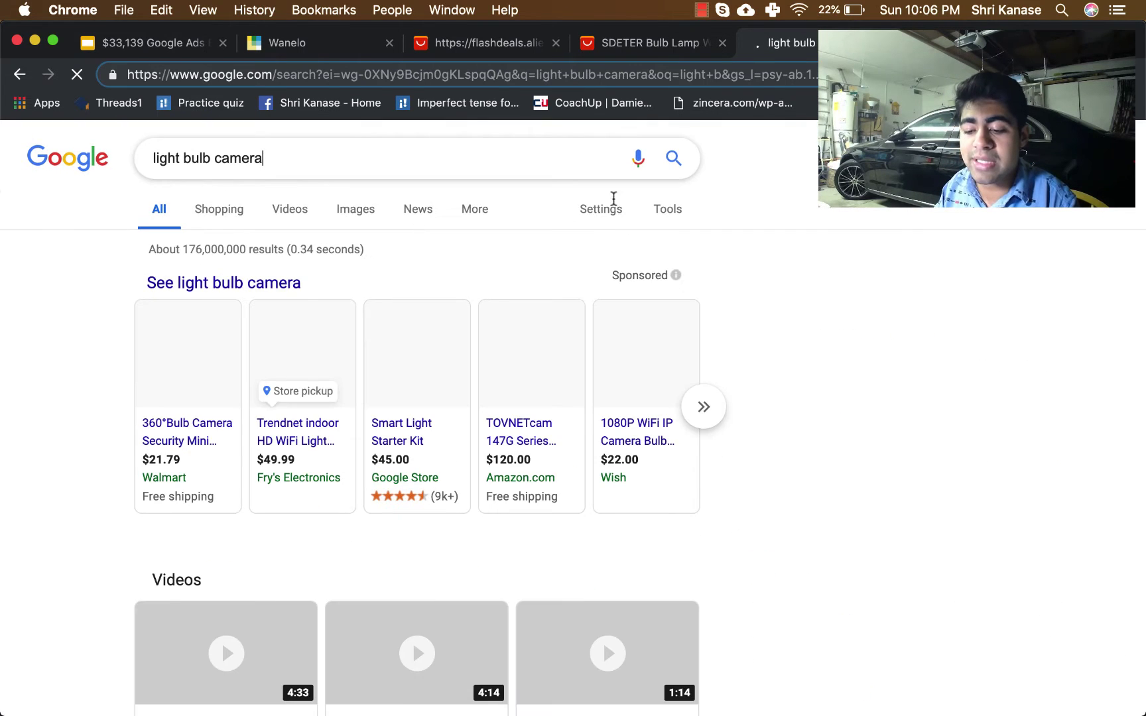
Show the suggestions for "light bulb camera" with their keyword metrics, remove the past search entry, and close the suggestions.
left_click(540, 169)
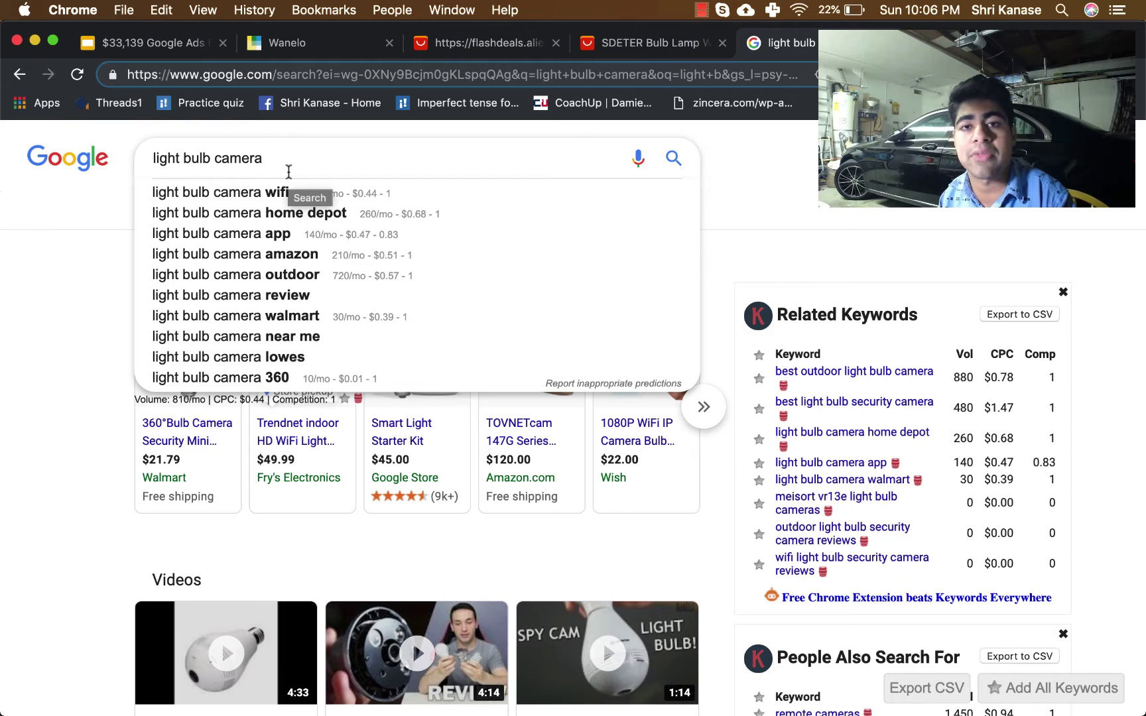
key("BackSpace")
key("BackSpace")
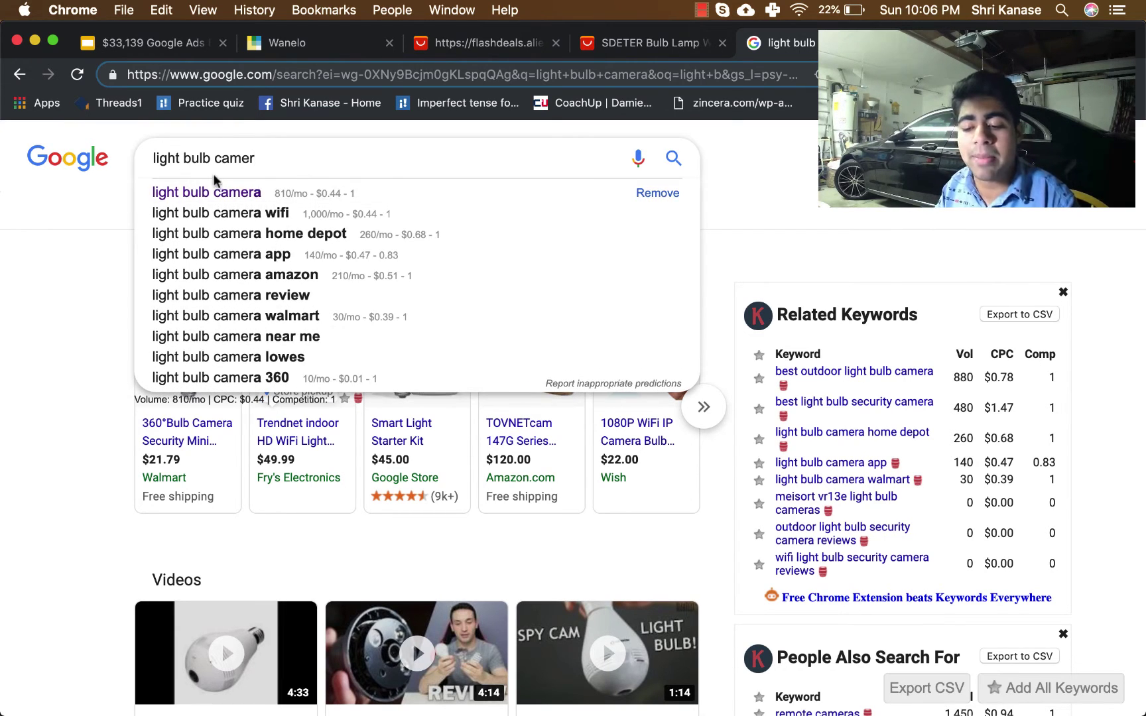
left_click(657, 193)
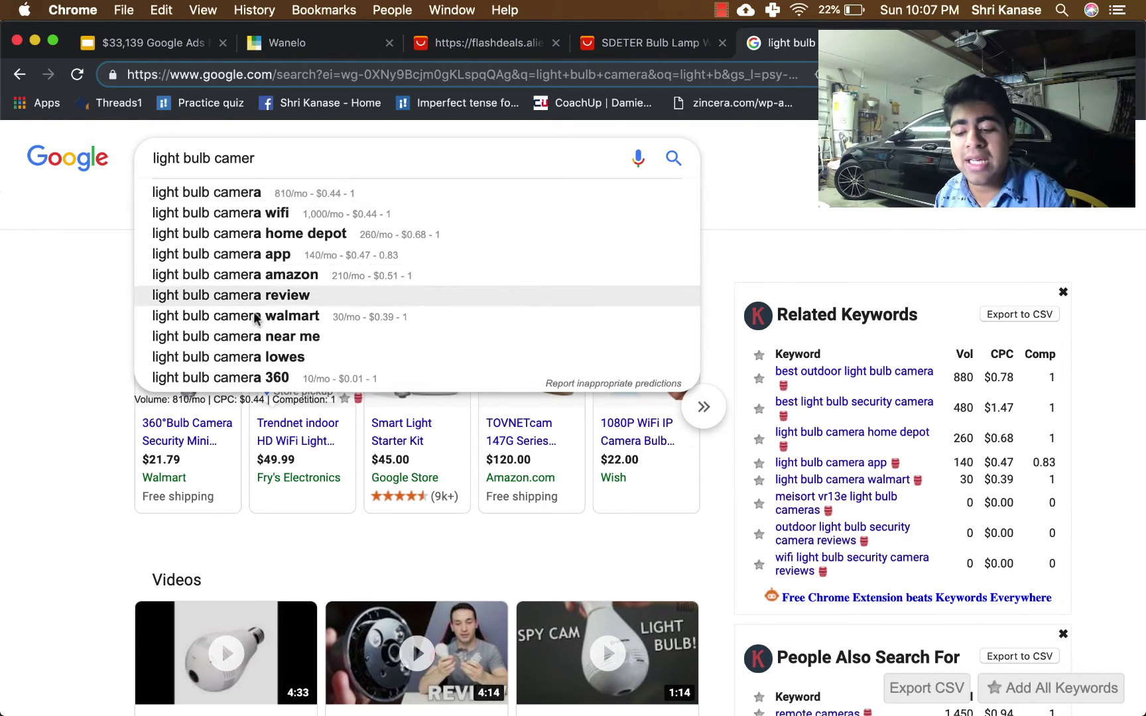
left_click(90, 399)
mouse_move(276, 416)
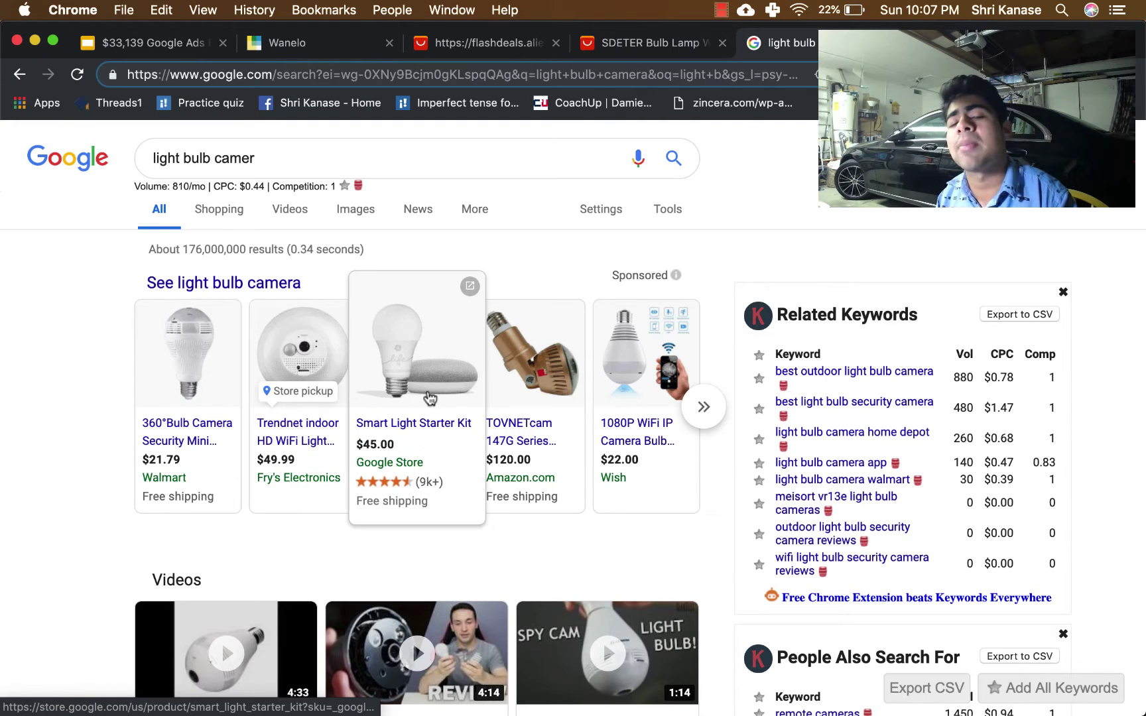
Show the search suggestions again, complete the query as "light bulb camera", and select the whole query.
left_click(315, 158)
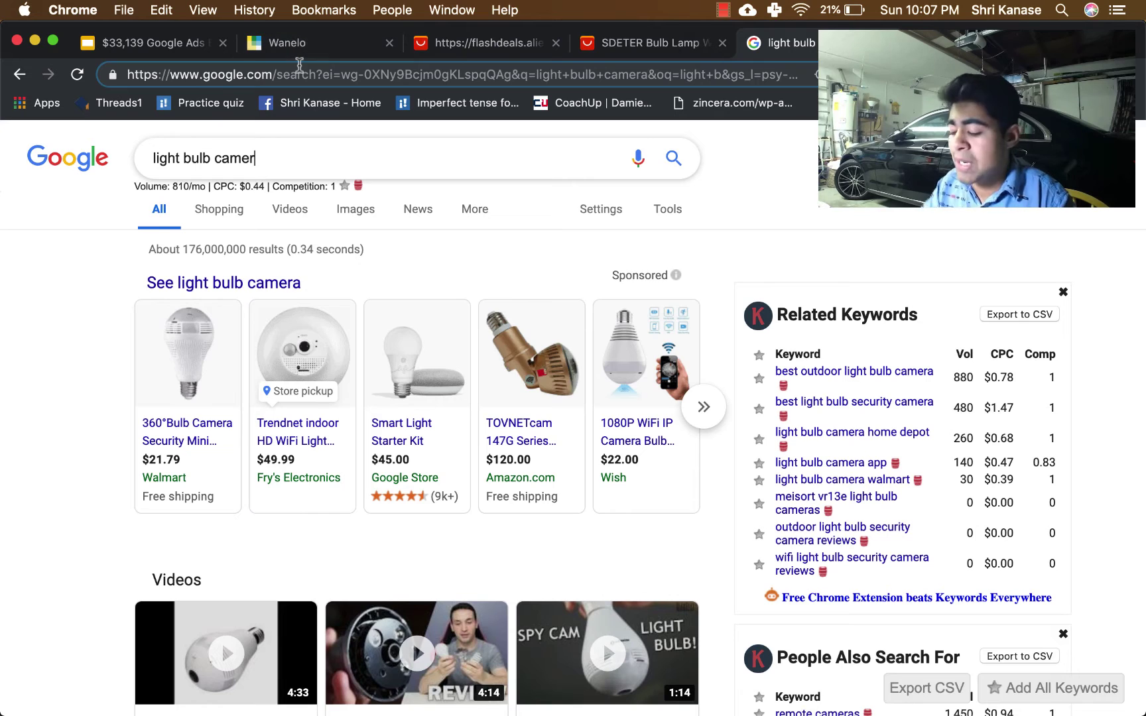
key("BackSpace")
type("r")
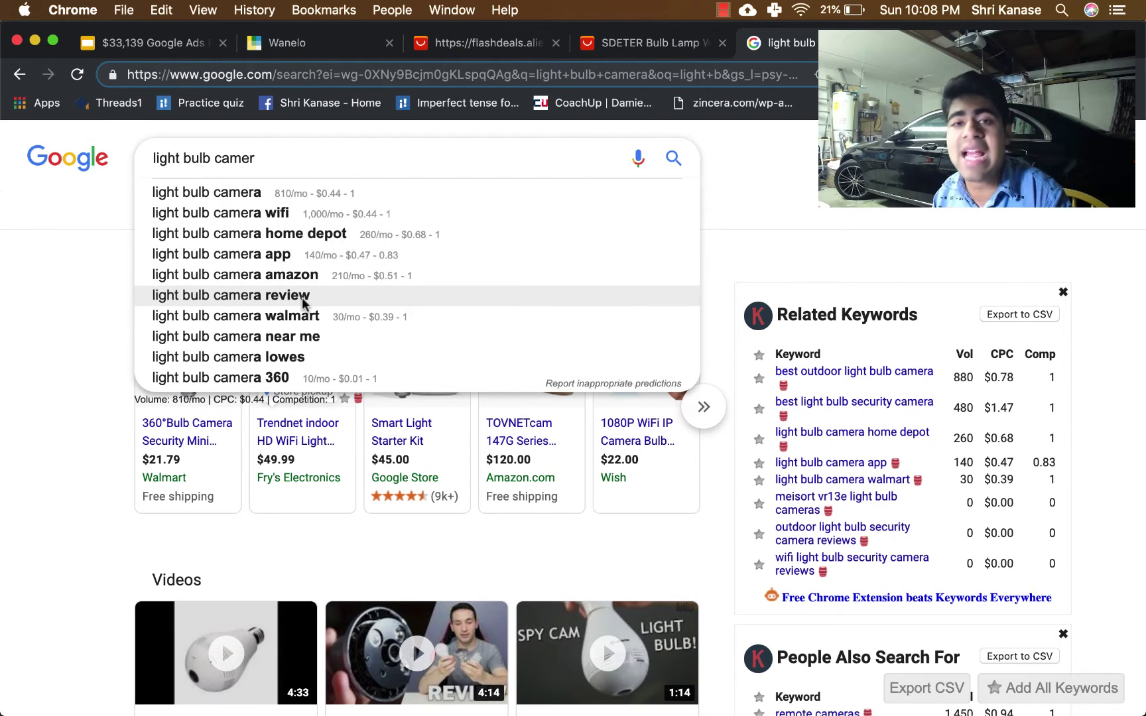
type("a")
key("super+a")
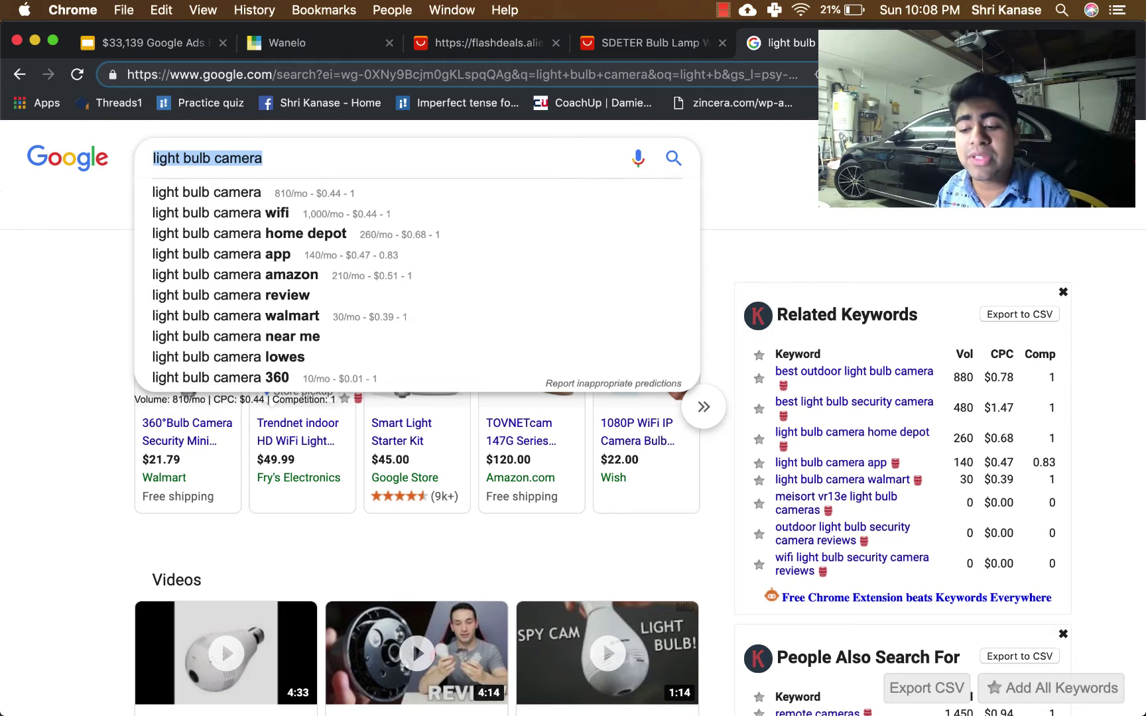
Switch to the Google Ads Keyword Planner and review the volume, CPC and competition of the "printer" keyword ideas.
key("super+1")
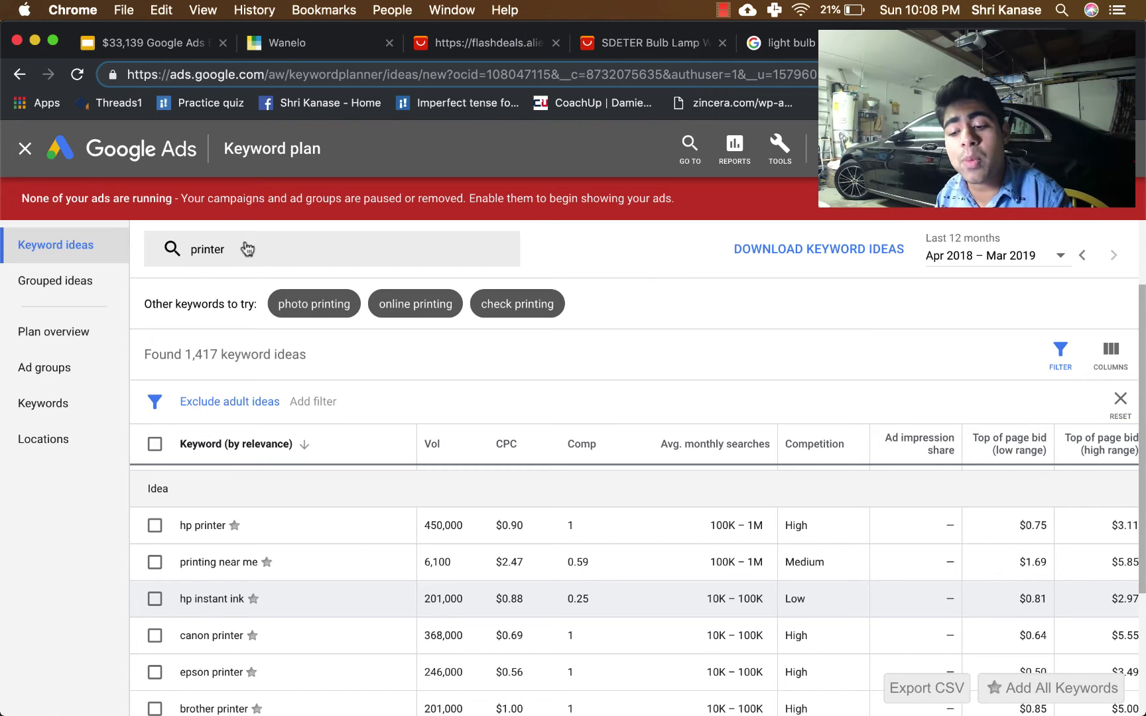
scroll(236, 607, "down", 2)
scroll(307, 547, "up", 1)
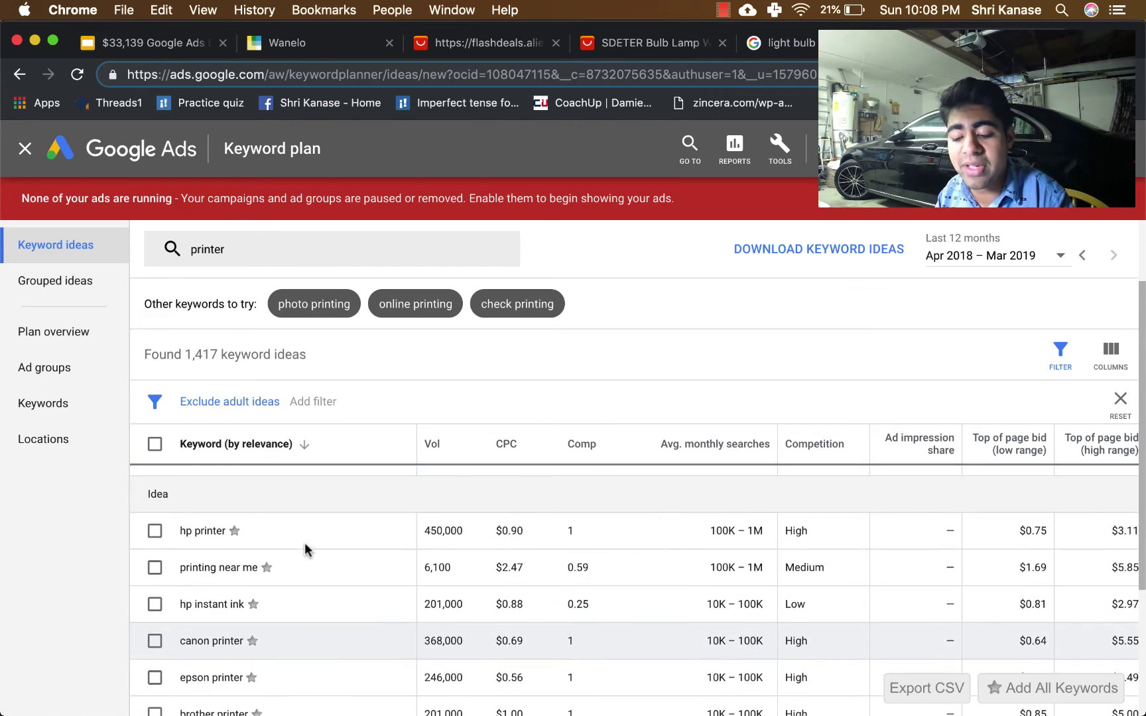
scroll(305, 549, "down", 2)
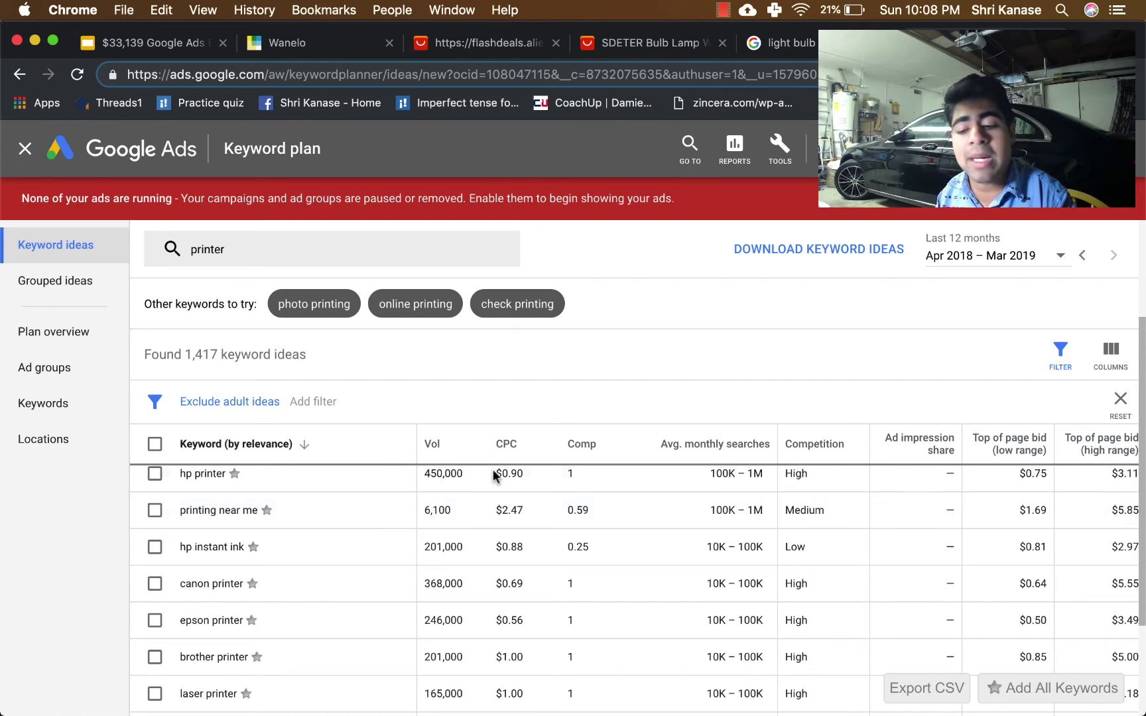
scroll(422, 356, "up", 3)
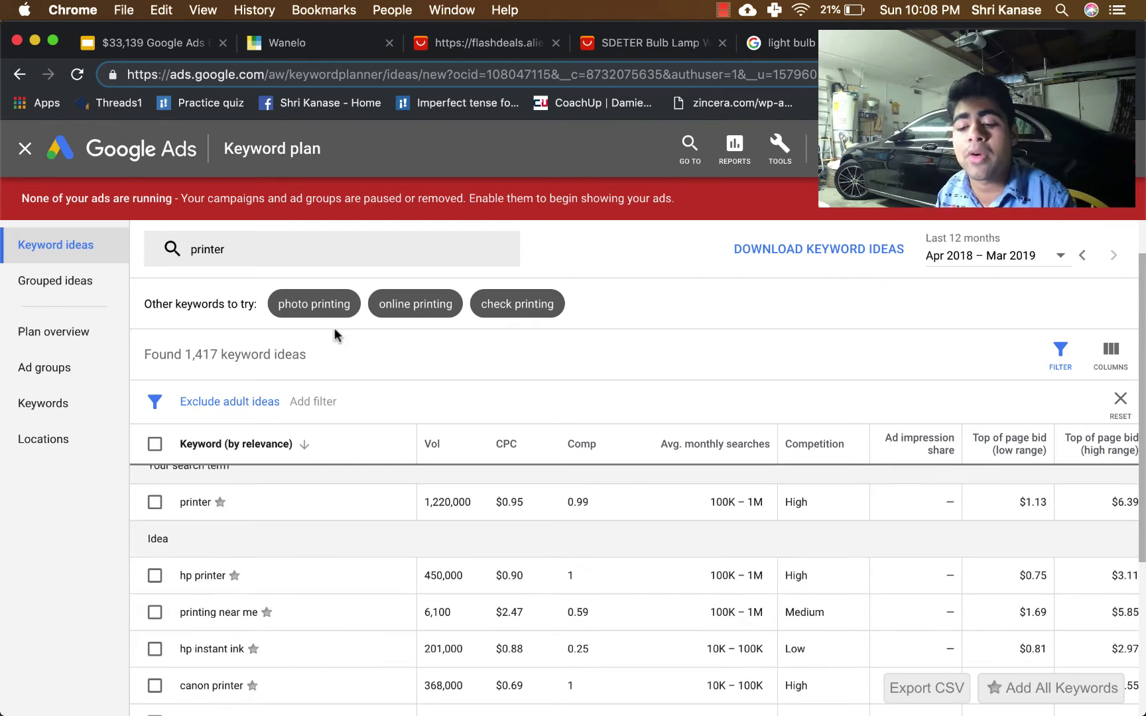
Check the Product Research Strategy slide in the Google Ads Blueprint deck, and open the Trending page on Wanelo.
left_click(148, 43)
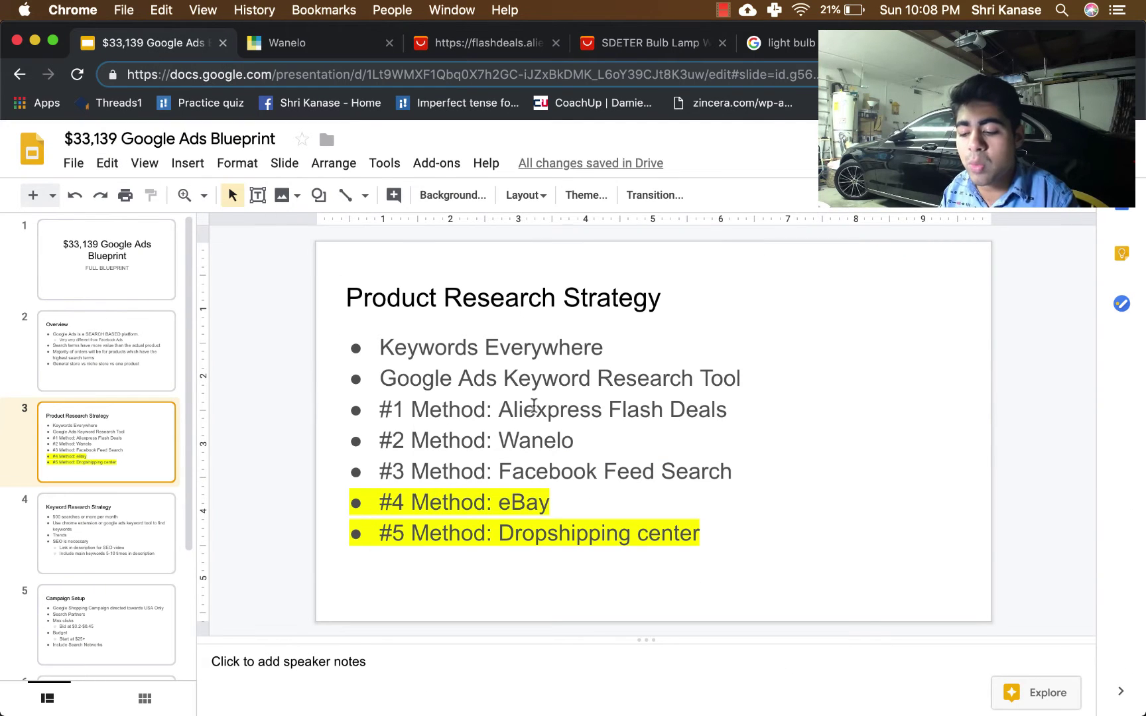
left_click(344, 44)
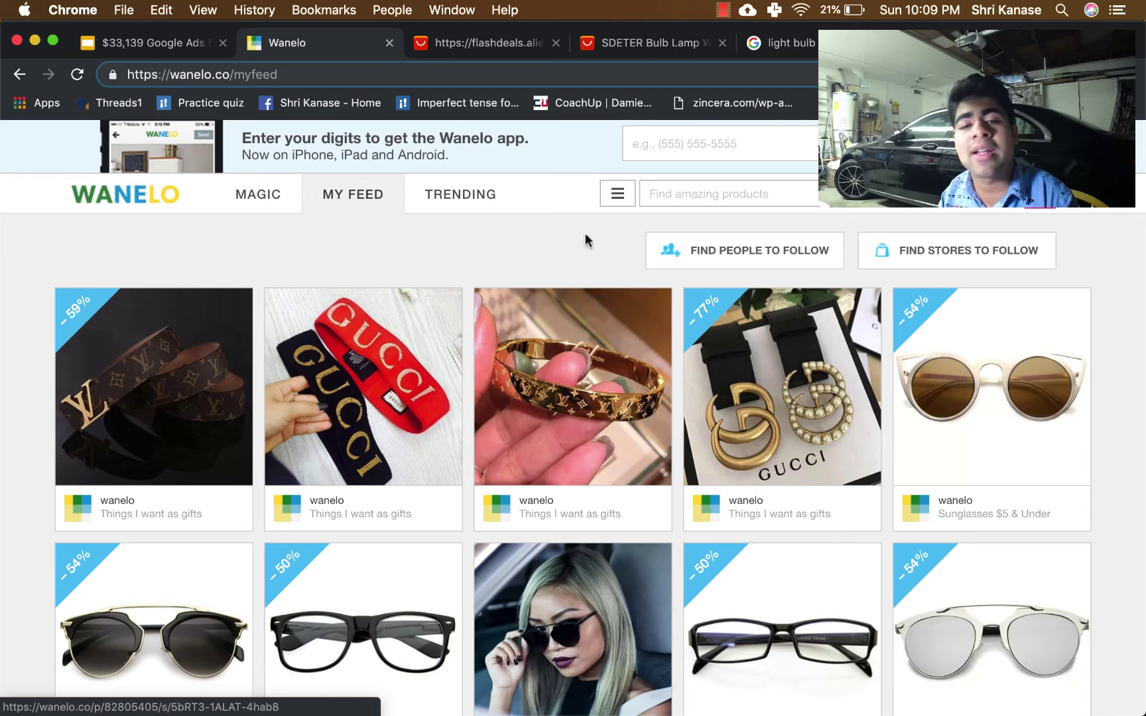
left_click(441, 209)
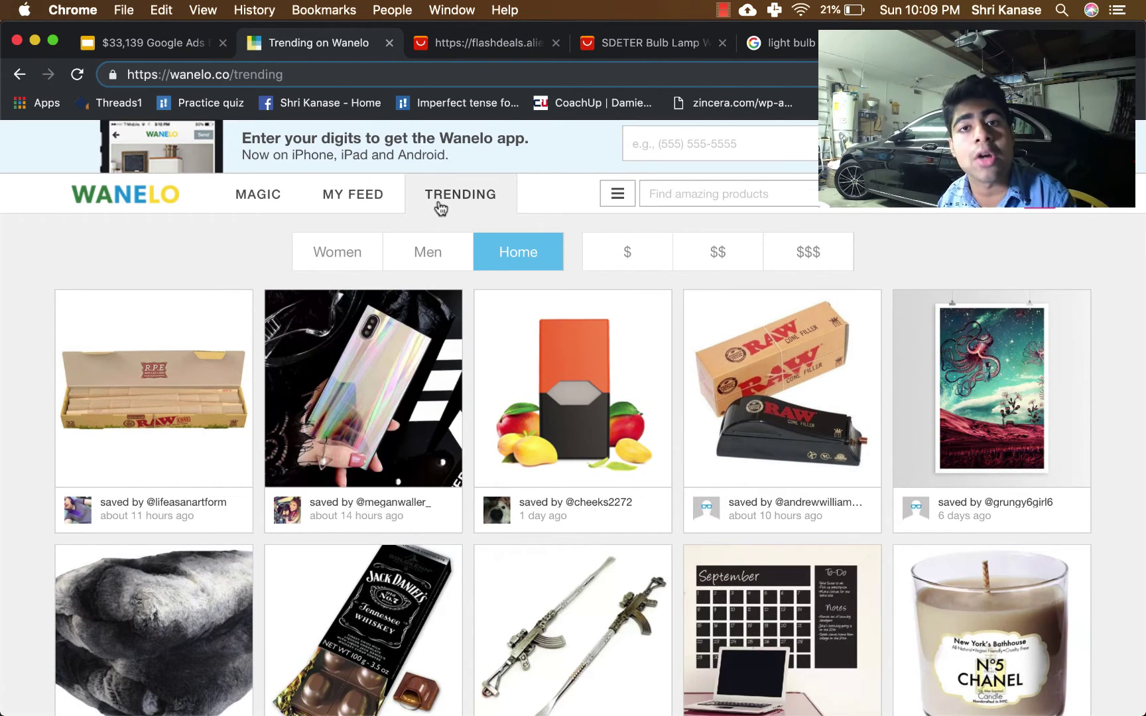
mouse_move(438, 387)
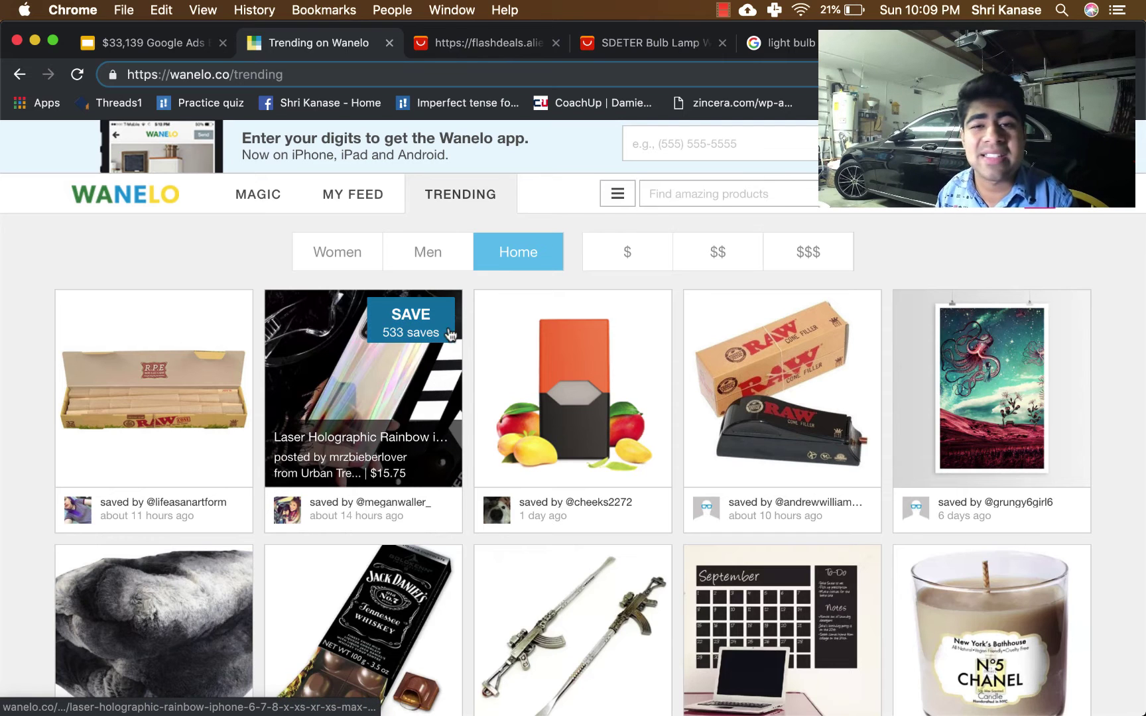
left_click(419, 50)
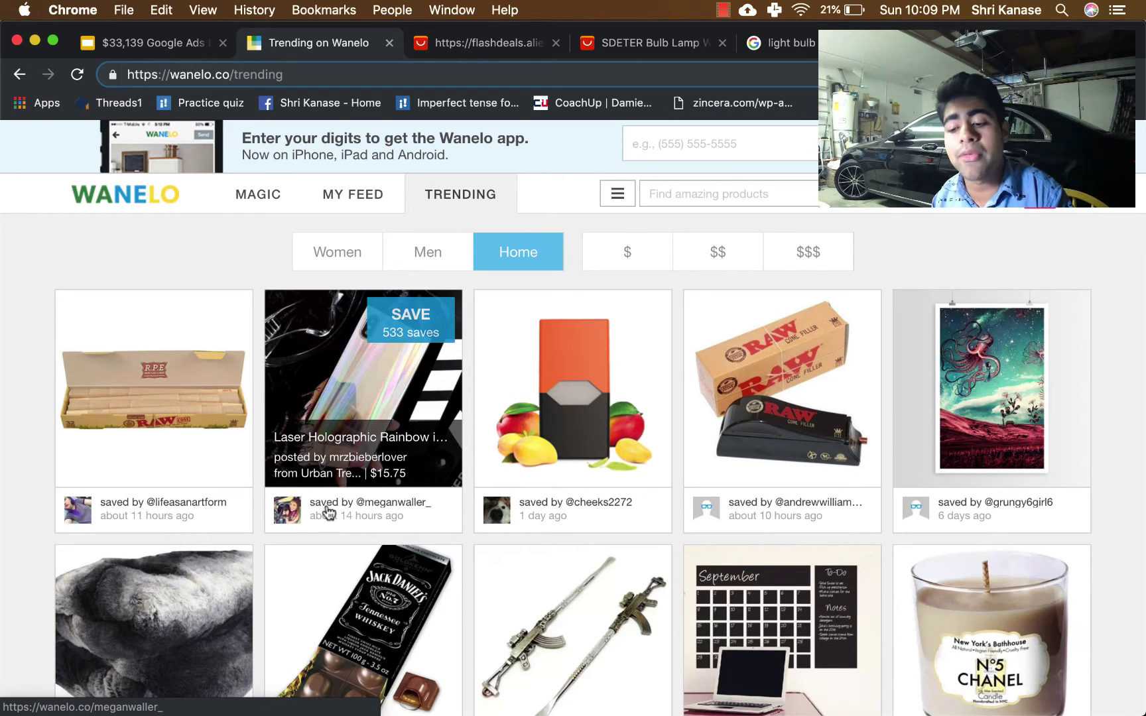
Browse the trending Home products on Wanelo and examine their prices and save counts for product ideas.
scroll(326, 511, "down", 6)
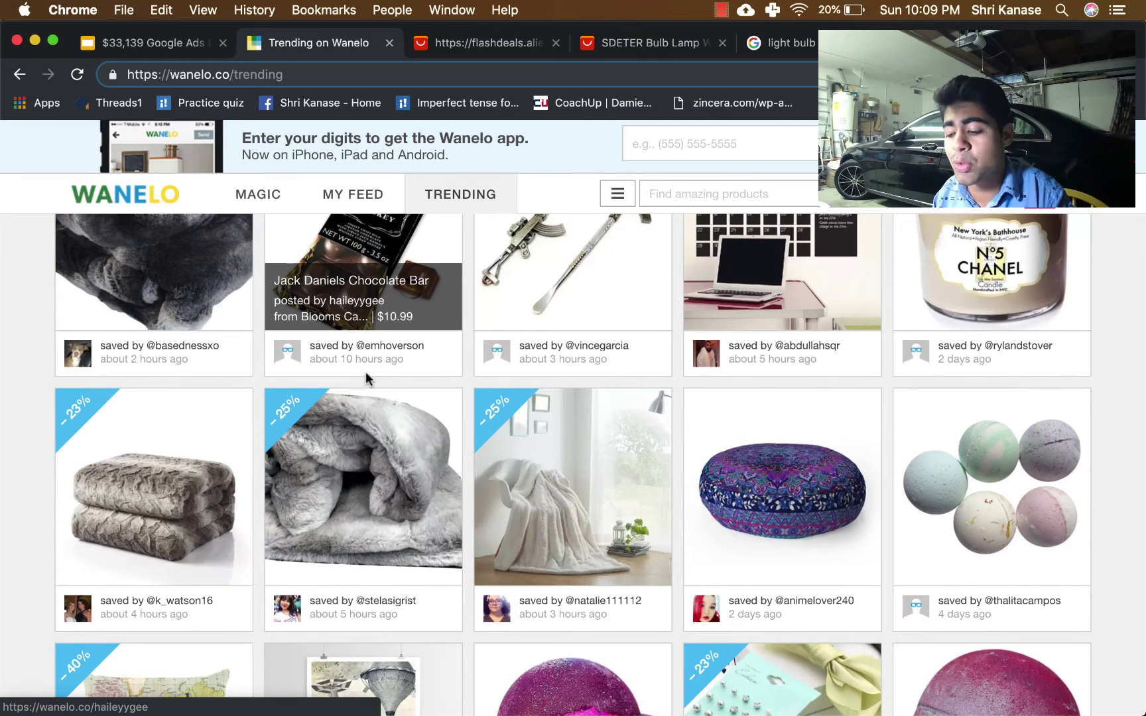
scroll(366, 371, "down", 5)
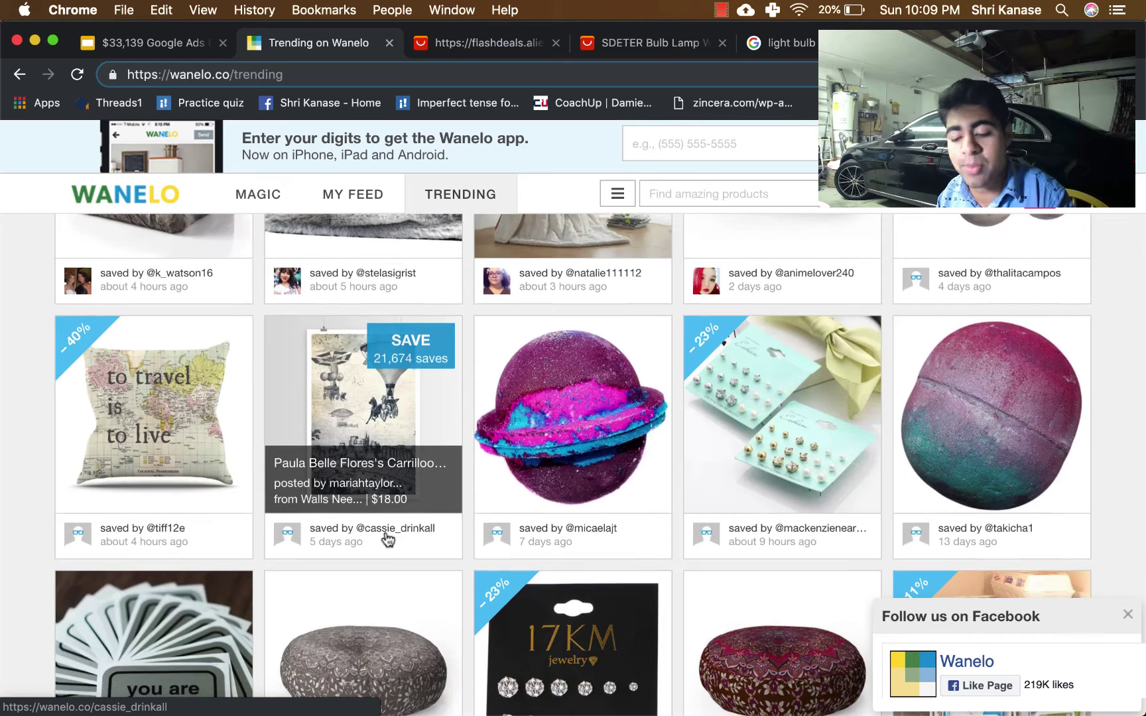
scroll(388, 541, "down", 1)
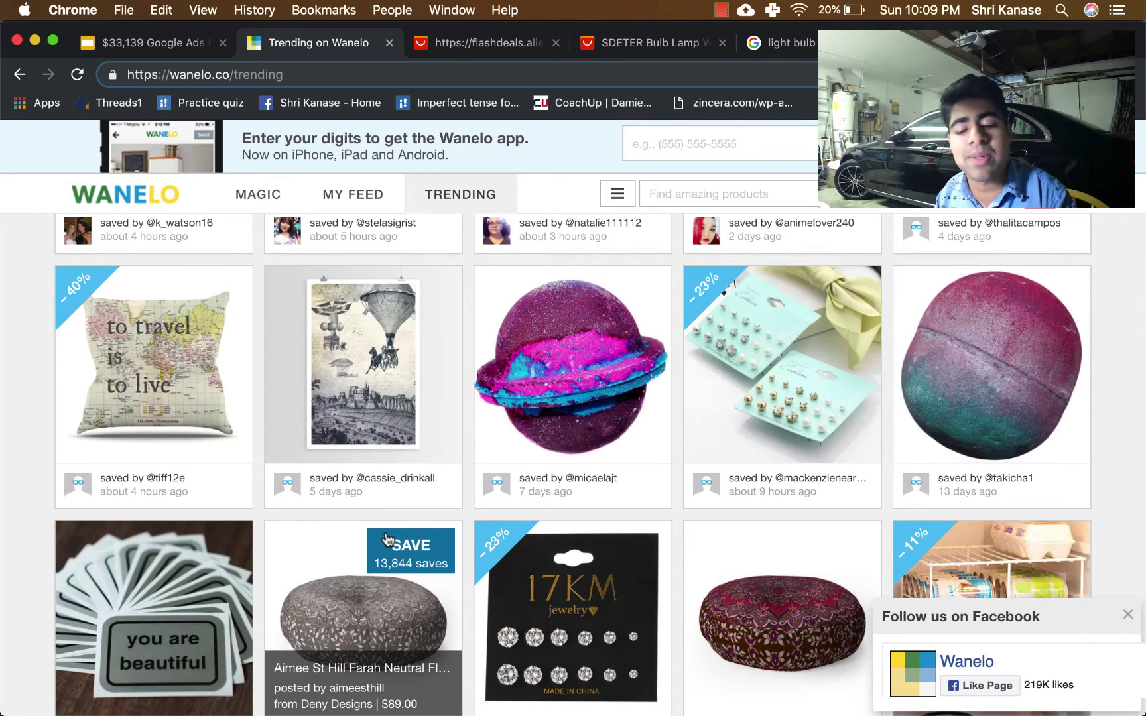
scroll(423, 480, "down", 3)
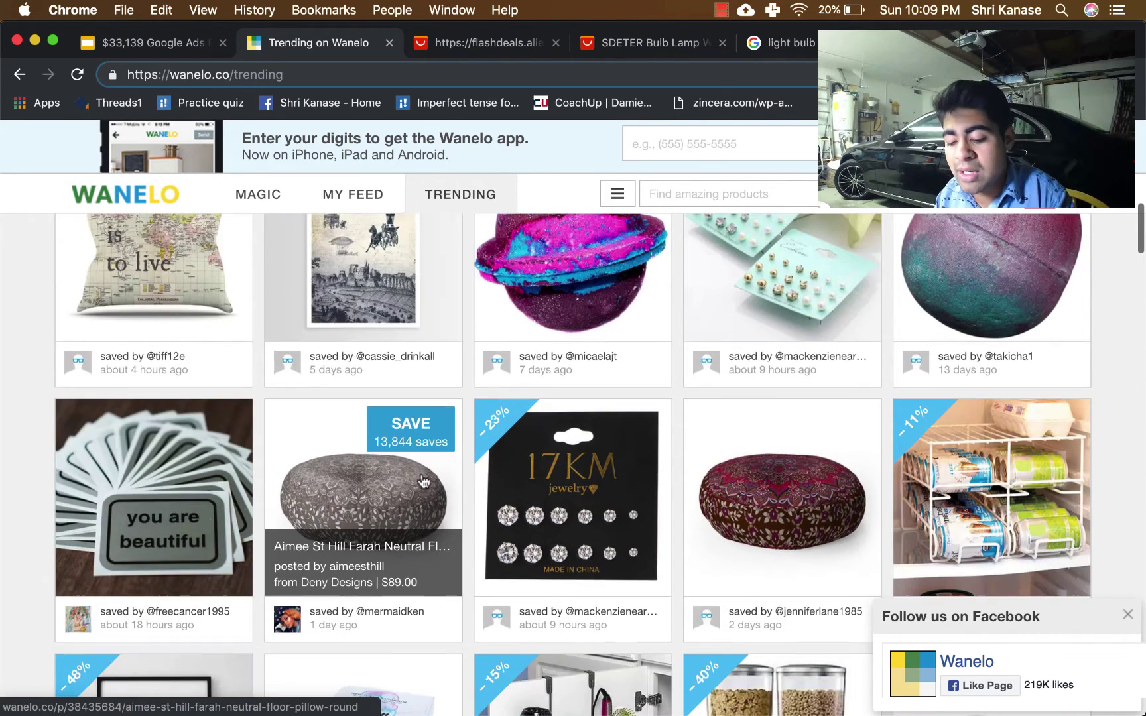
scroll(422, 480, "down", 7)
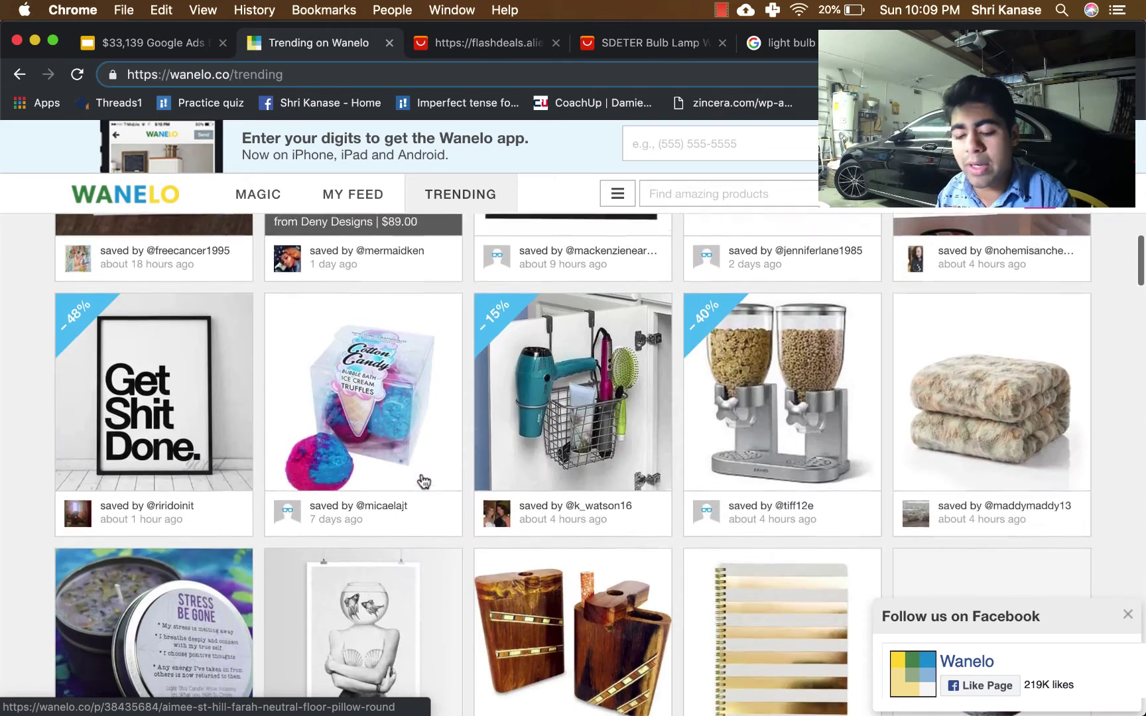
scroll(417, 471, "down", 4)
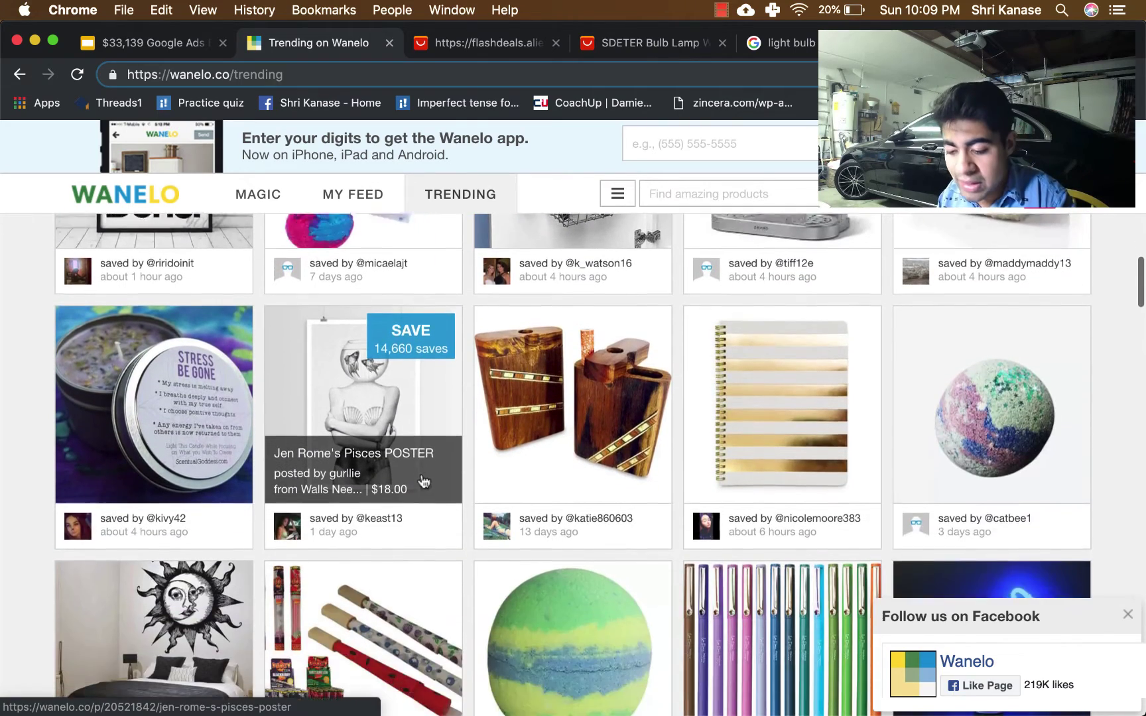
scroll(411, 457, "up", 2)
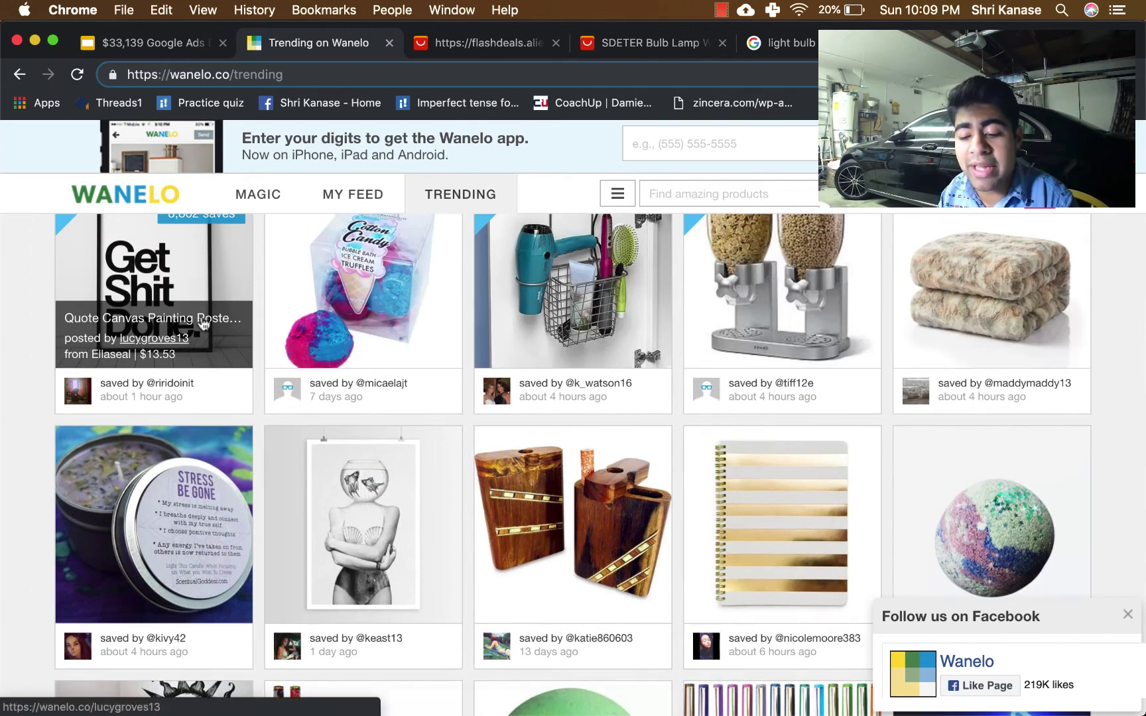
scroll(196, 312, "down", 2)
scroll(194, 305, "down", 5)
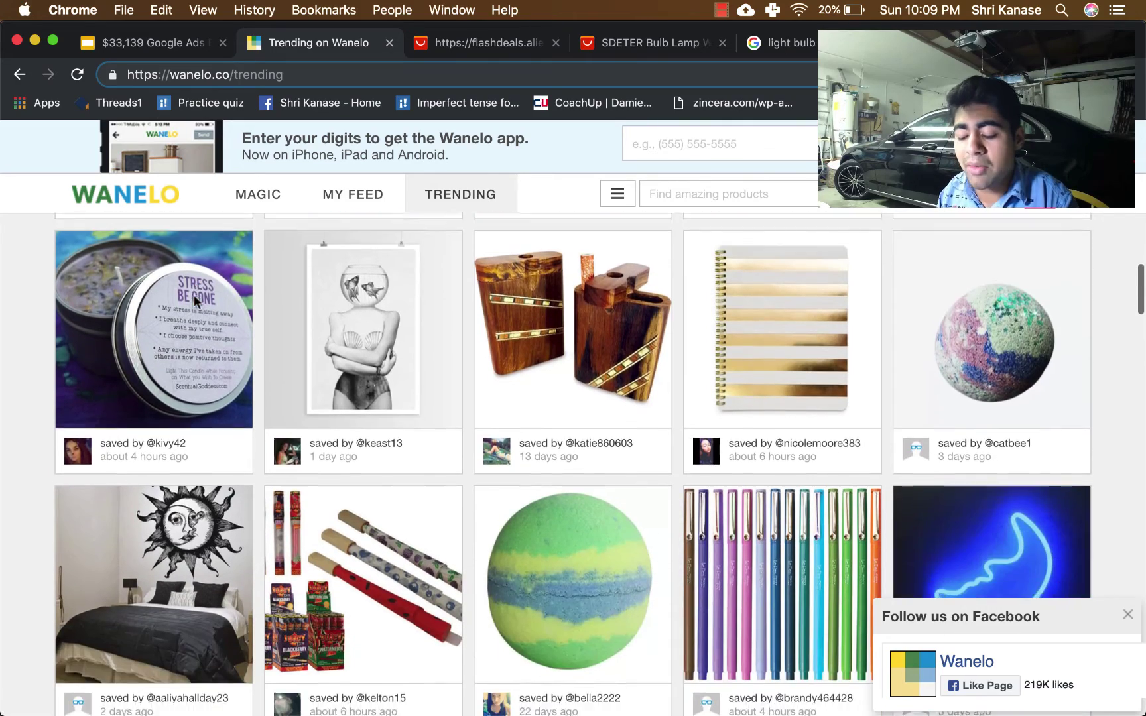
scroll(192, 297, "up", 4)
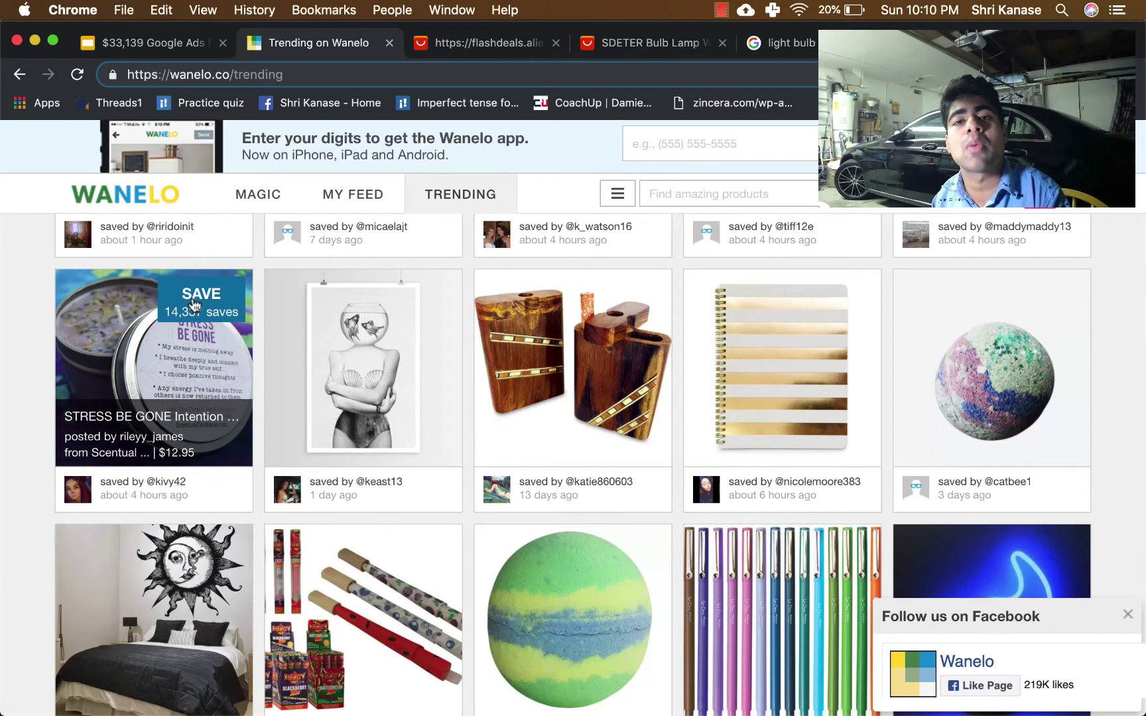
Open the Classic Japanese Style WoodenBento Lunch Boxes product on Wanelo and review its details.
left_click(637, 282)
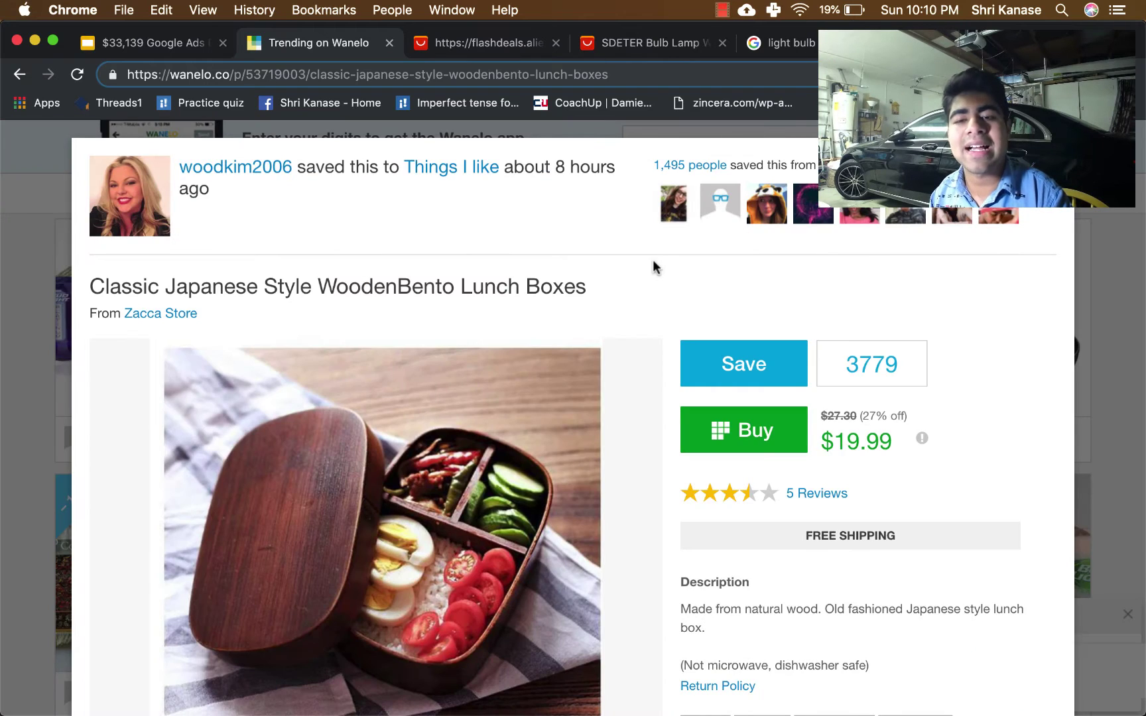
scroll(568, 299, "down", 1)
scroll(479, 259, "up", 1)
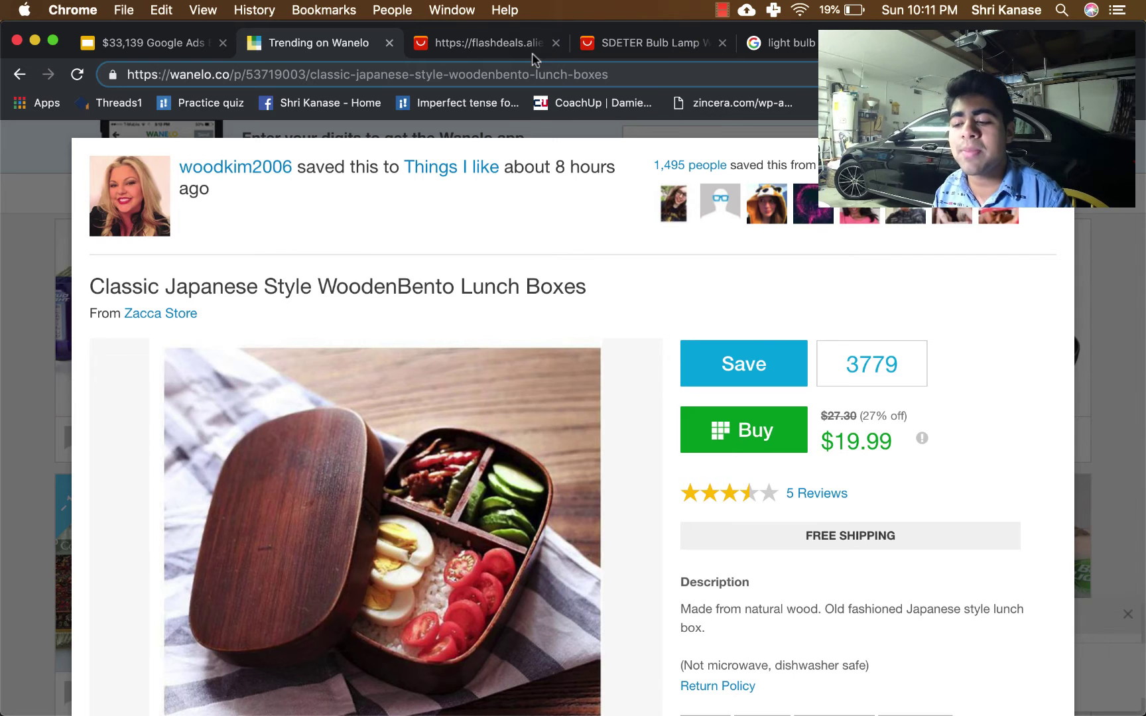
Close the AliExpress Flash Deals page and return to the SDETER Bulb Lamp product page.
left_click(499, 44)
left_click(689, 44)
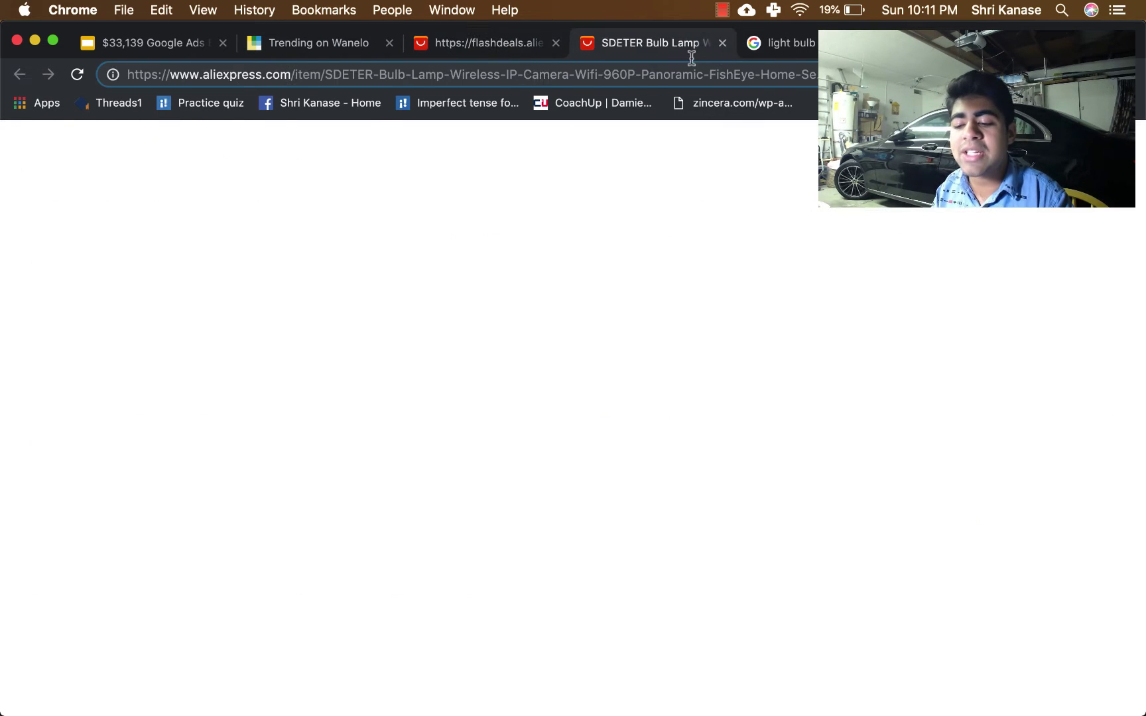
left_click(556, 42)
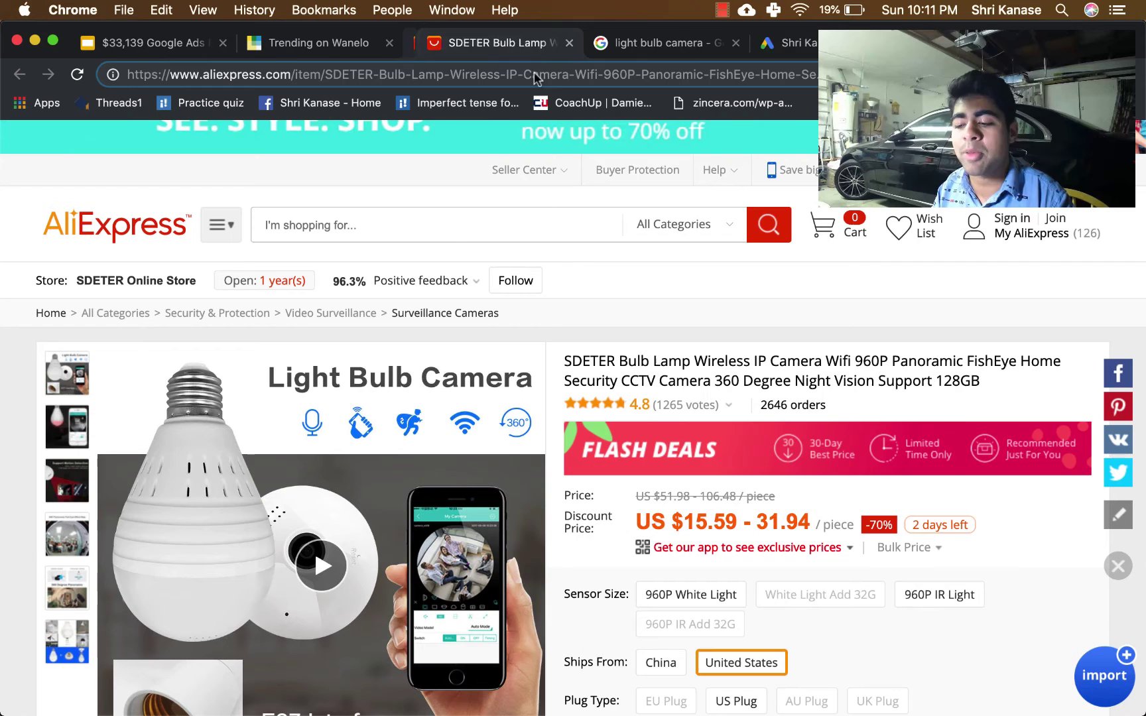
Search AliExpress for "japanese lunch box" and sort the results by Orders.
left_click(467, 232)
type("japanese ")
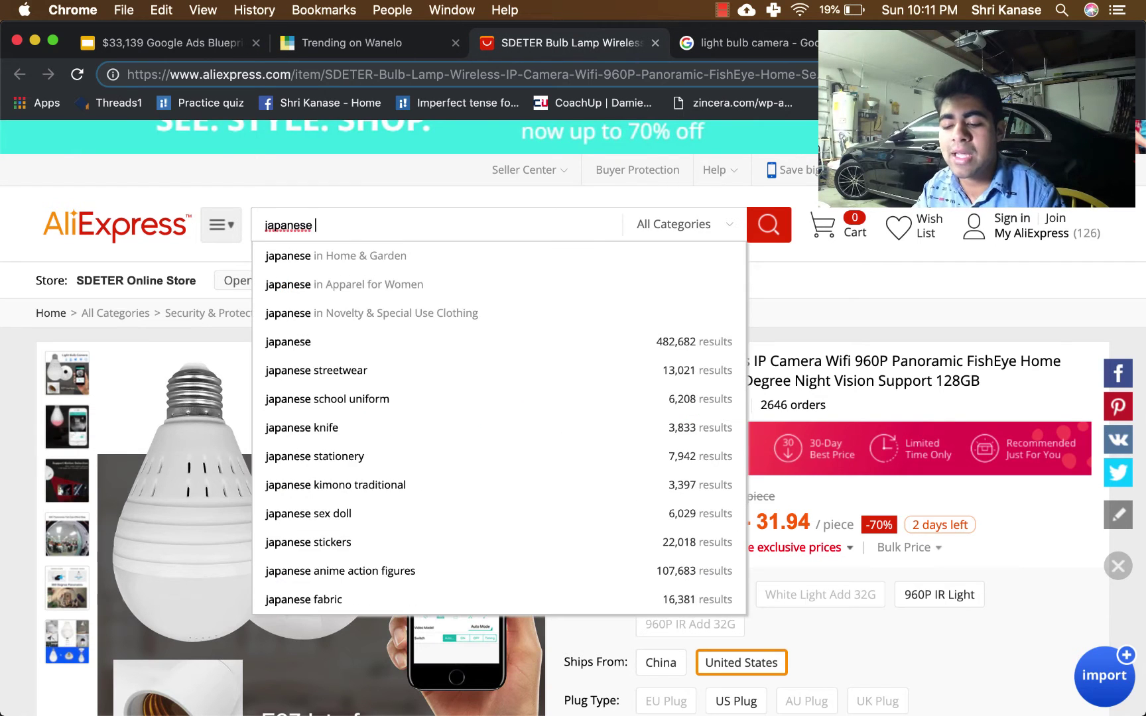
type("lunch box")
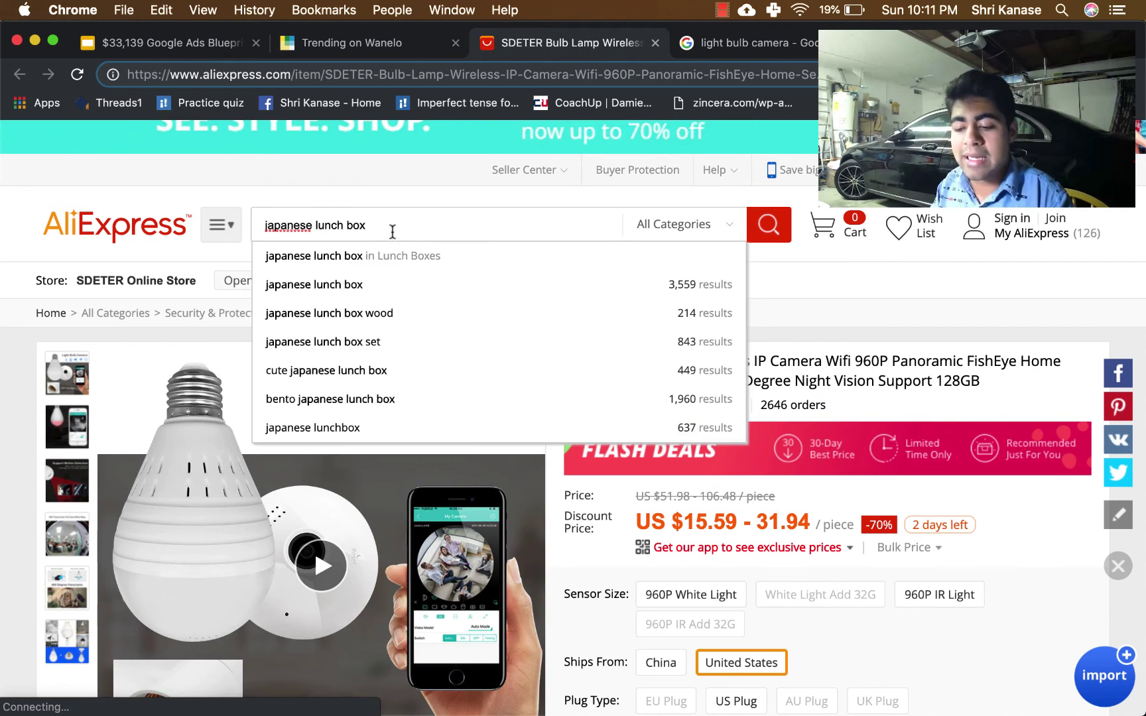
key("Return")
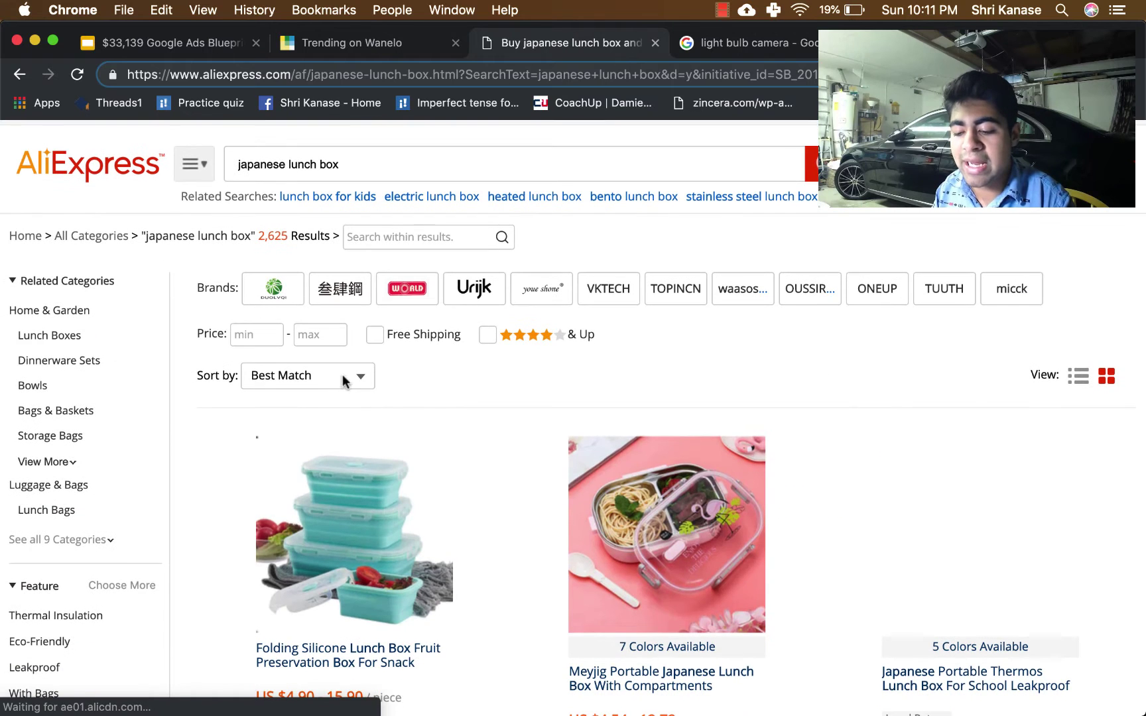
left_click(352, 376)
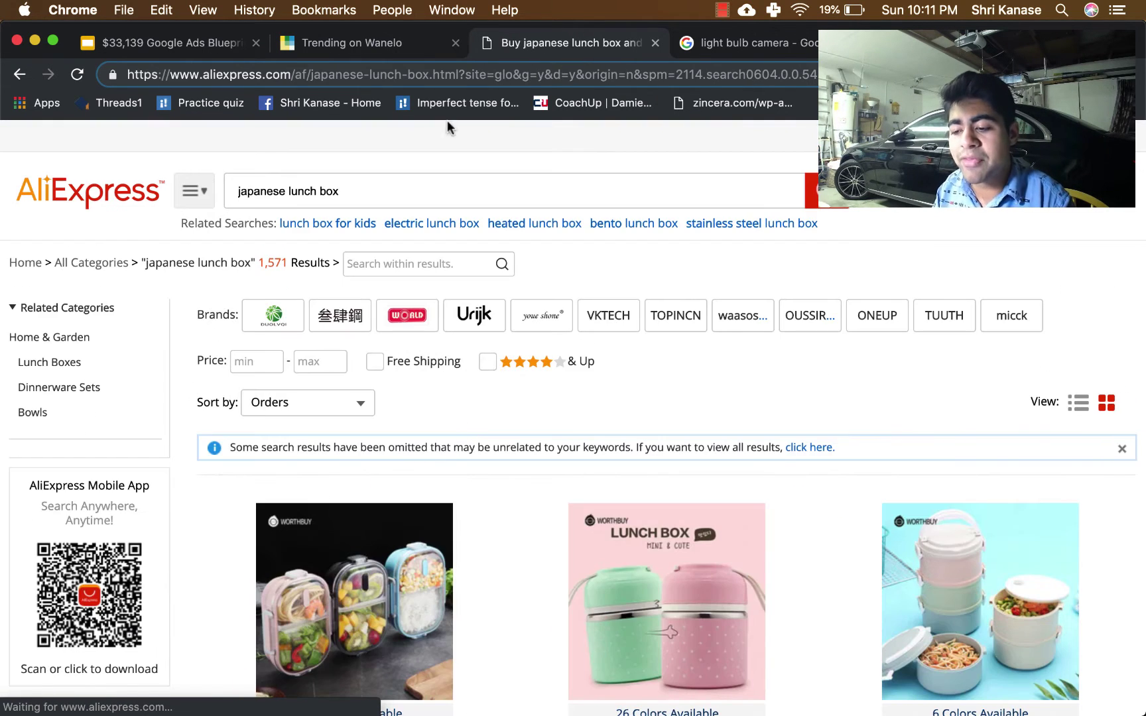
Compare the wooden bento box on Wanelo with the AliExpress lunch box results, examining their styles, prices and order counts.
key("ctrl+shift+Tab")
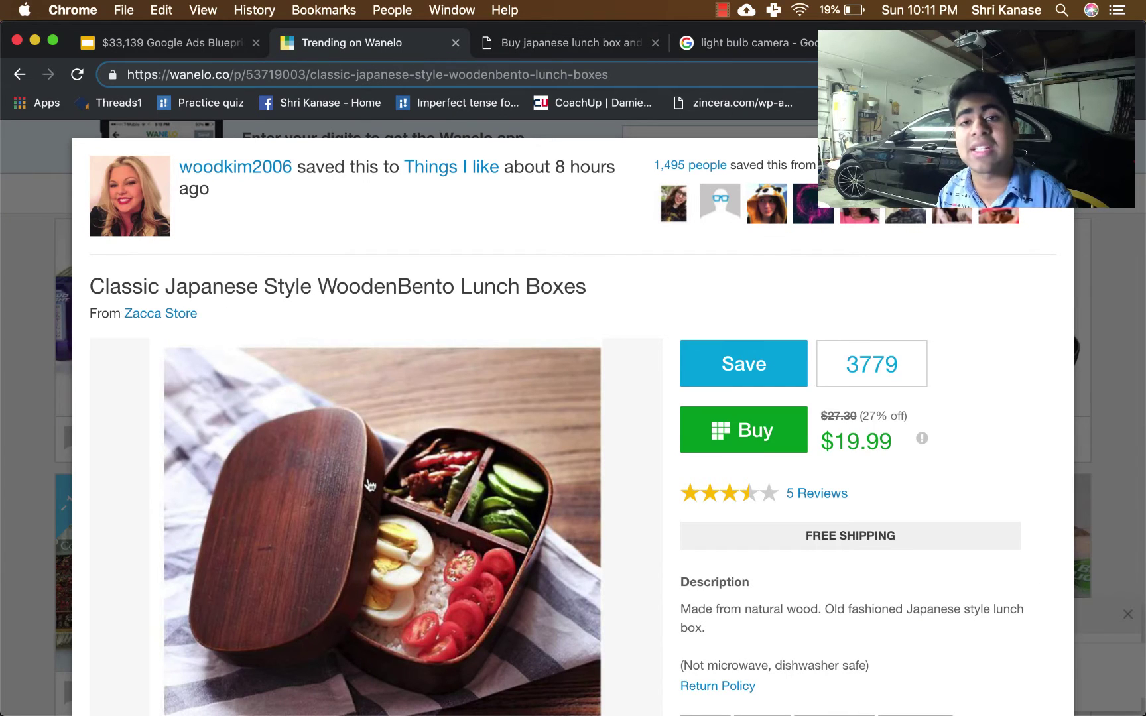
key("ctrl+Tab")
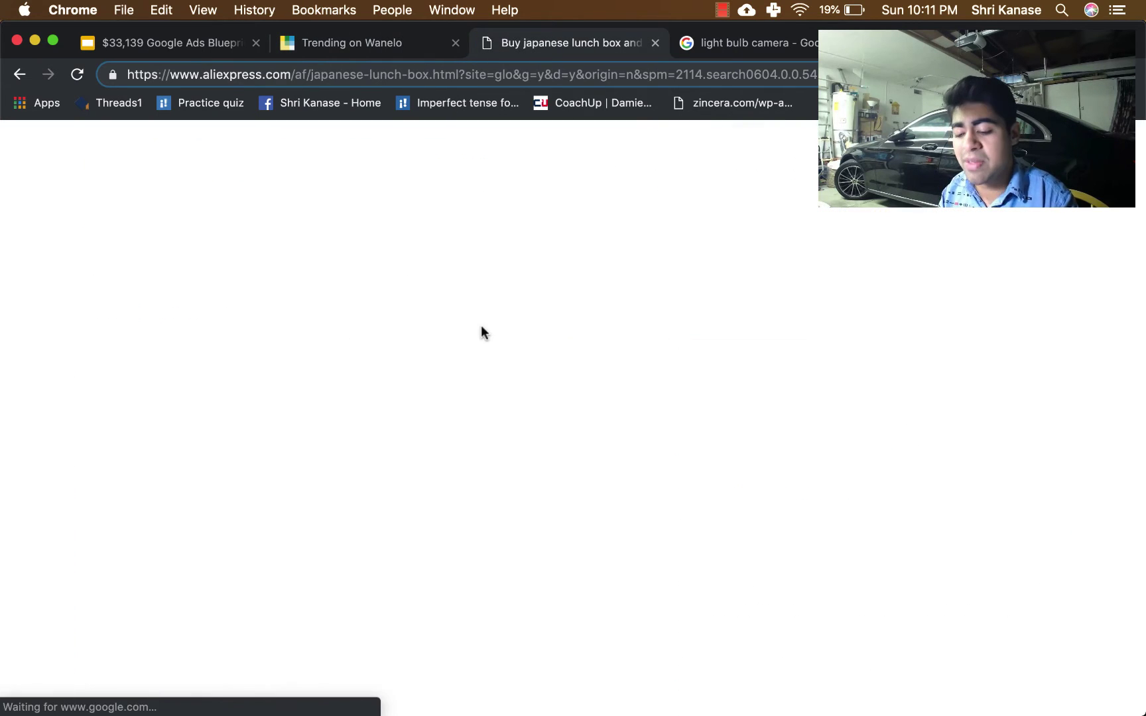
scroll(473, 371, "down", 4)
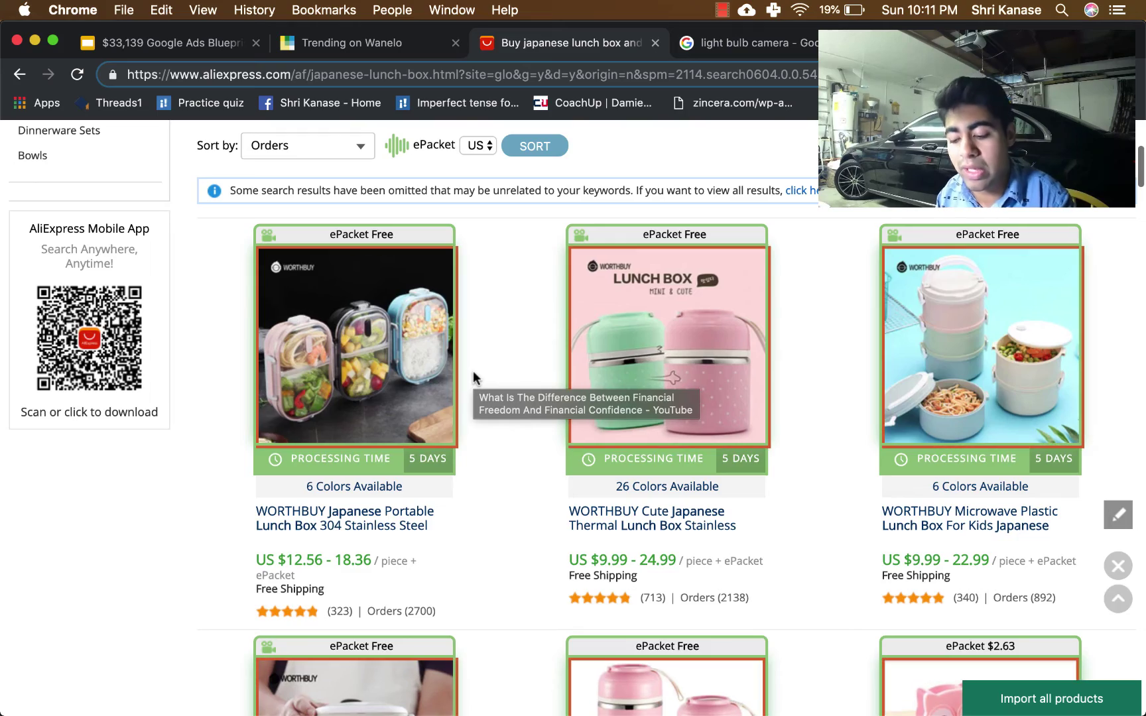
scroll(473, 371, "down", 2)
scroll(475, 378, "down", 16)
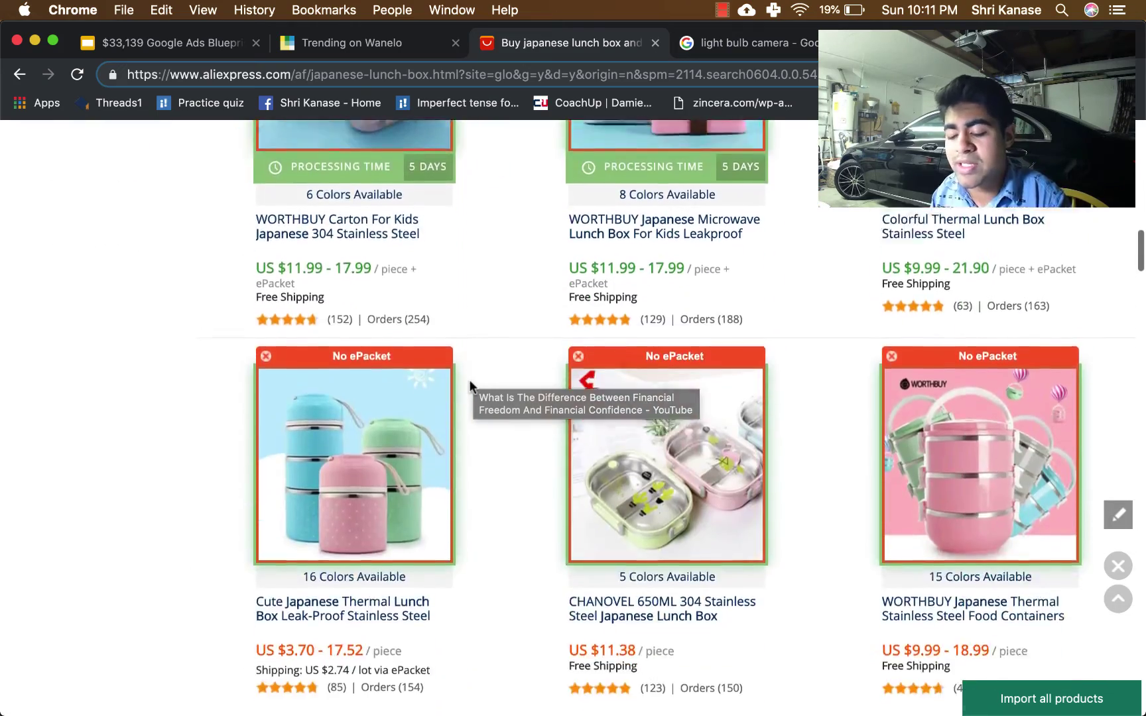
scroll(469, 379, "down", 13)
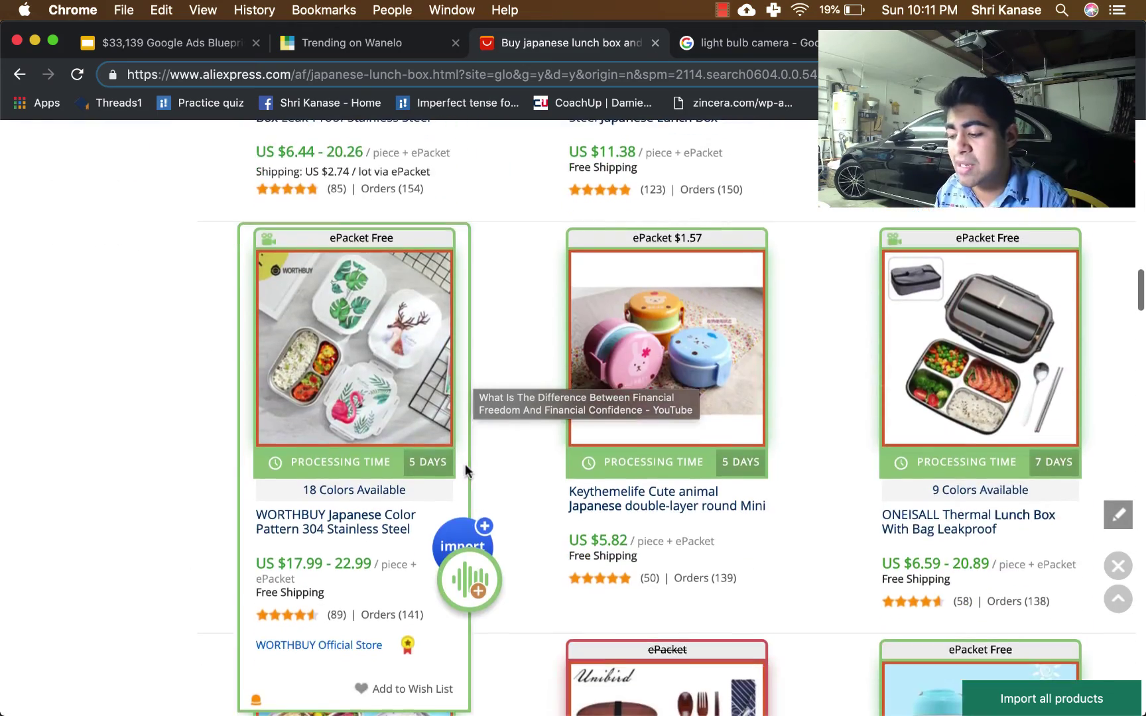
scroll(466, 469, "down", 1)
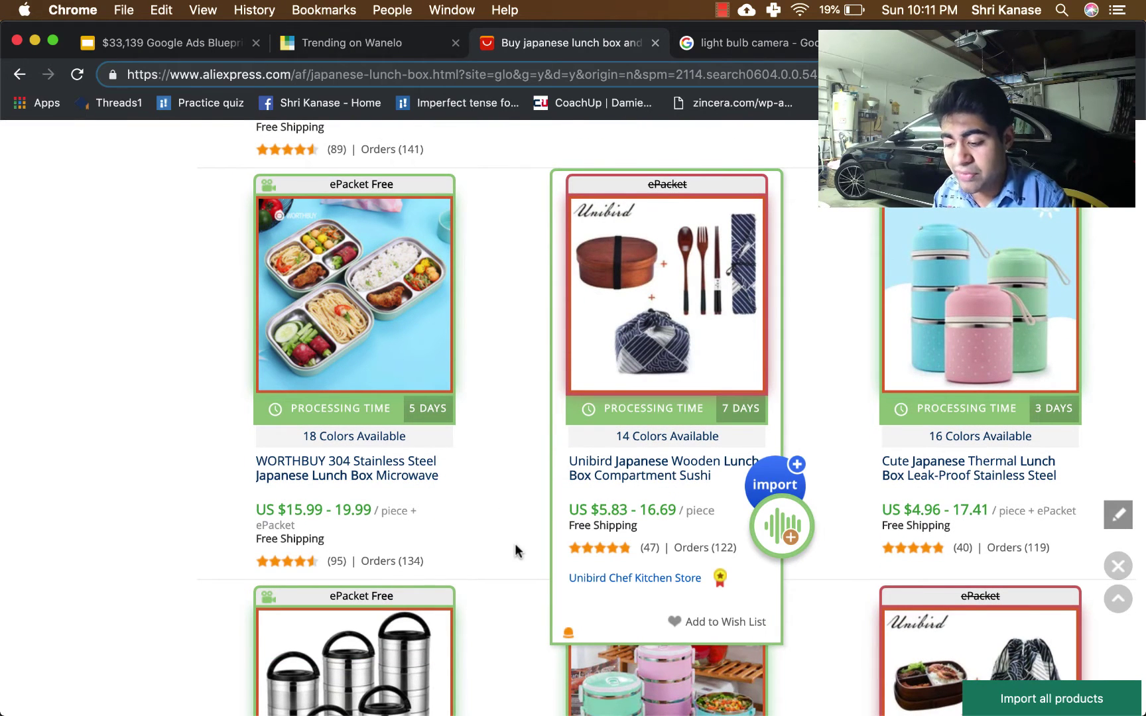
scroll(514, 544, "down", 3)
scroll(515, 543, "up", 4)
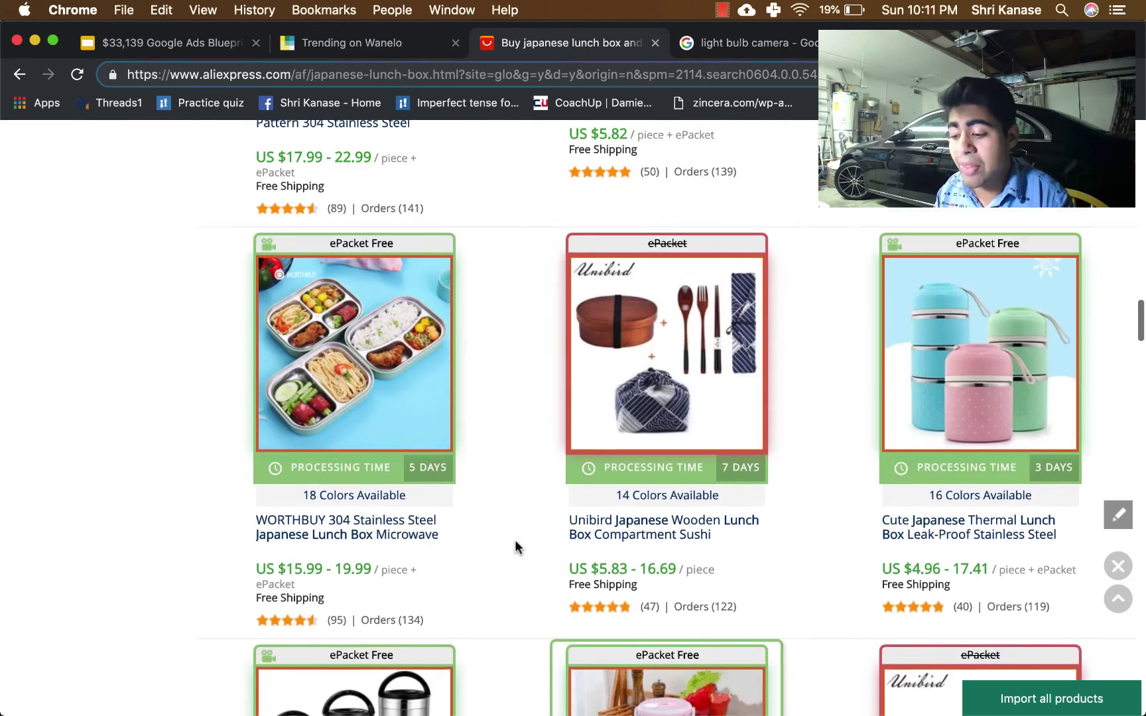
scroll(515, 540, "down", 10)
scroll(514, 537, "up", 12)
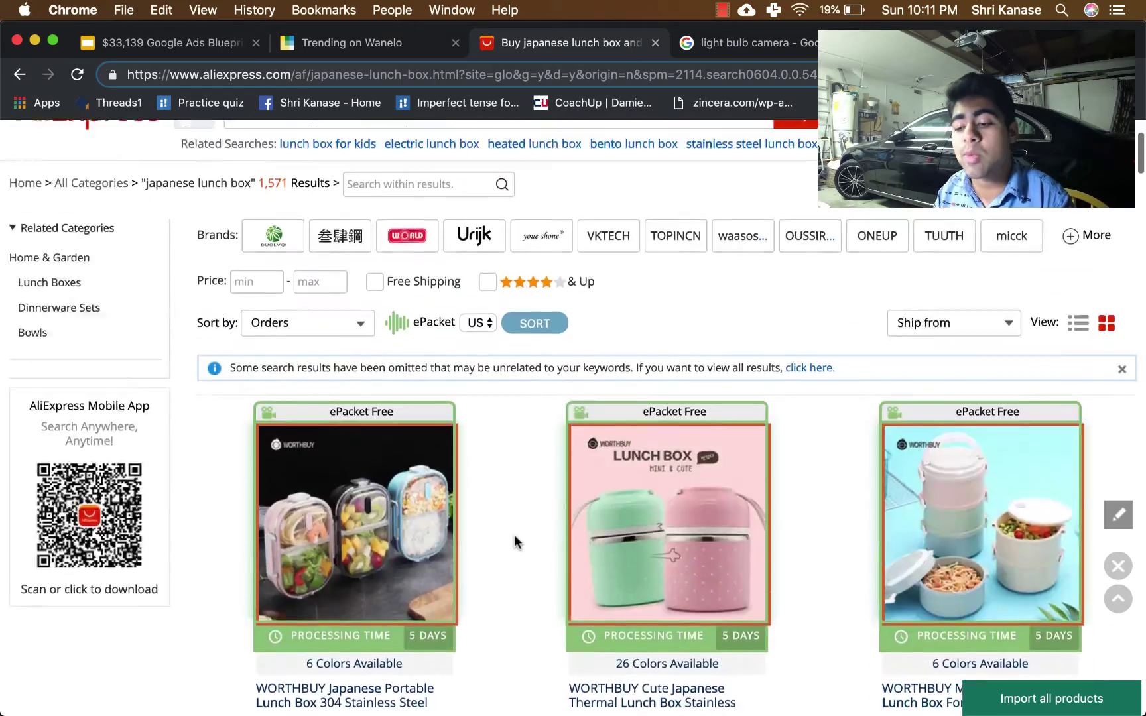
scroll(516, 528, "down", 1)
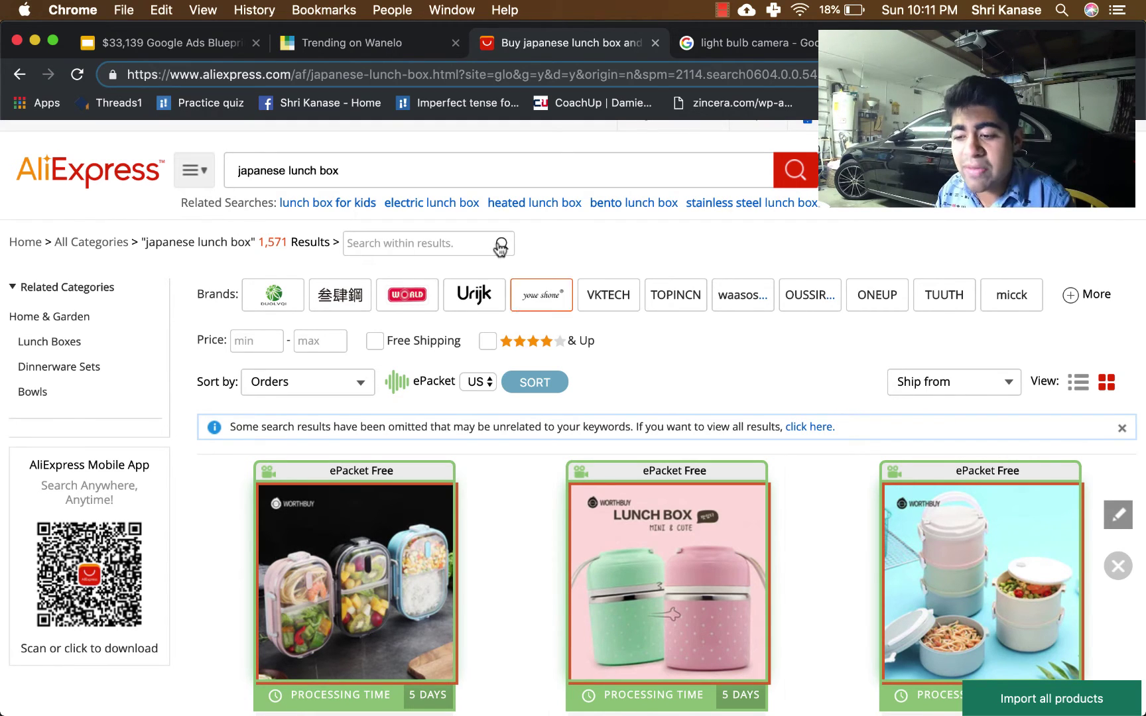
Recheck the bento box on Wanelo, and open the WORTHBUY Japanese Portable Lunch Box product from the AliExpress results.
key("ctrl+shift+Tab")
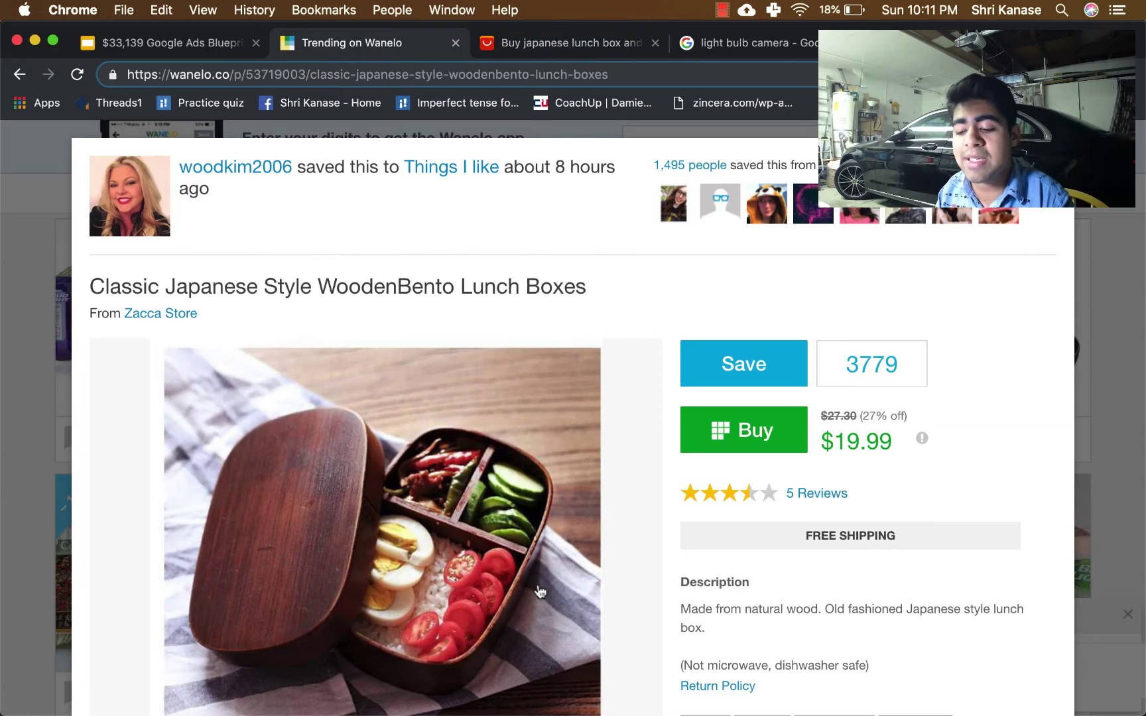
left_click(541, 41)
scroll(526, 309, "down", 5)
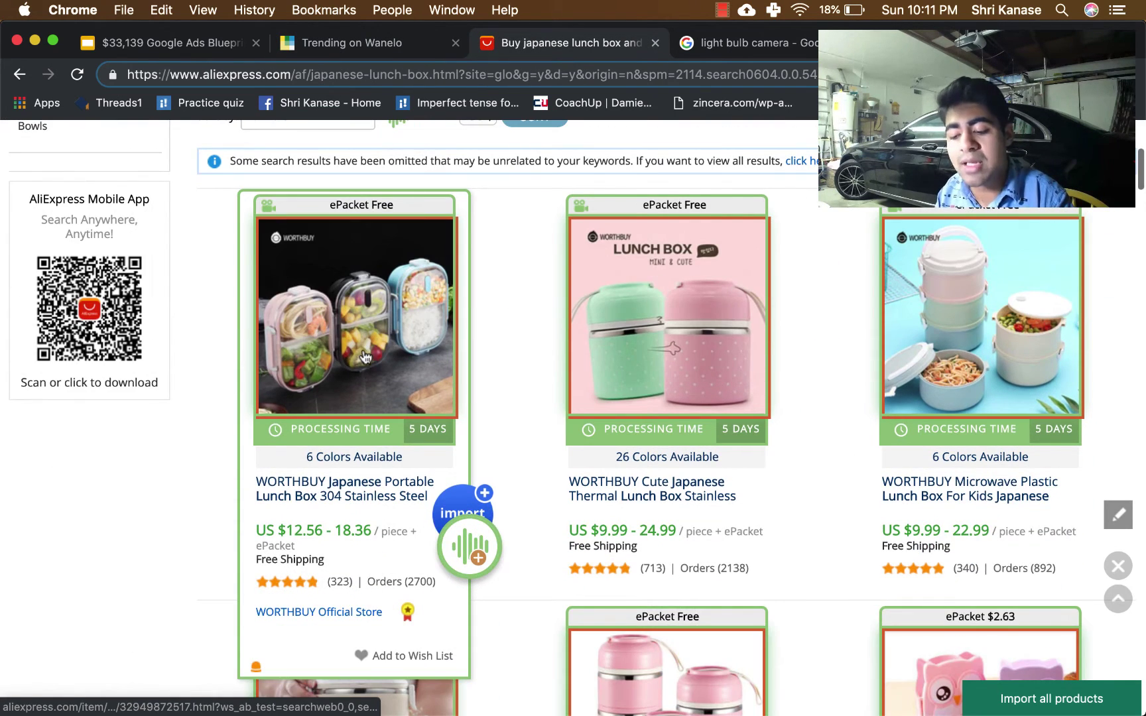
left_click(364, 357)
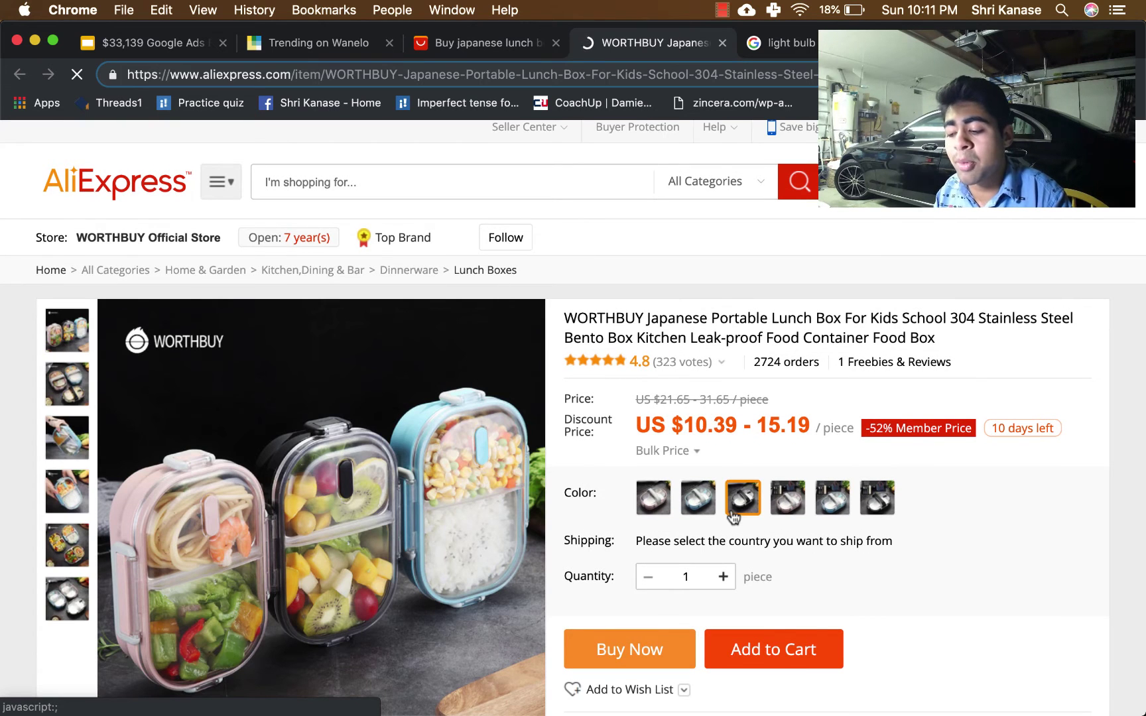
Compare the prices of the WORTHBUY lunch box's pink set, plain black and black set options, and review its product title.
left_click(787, 499)
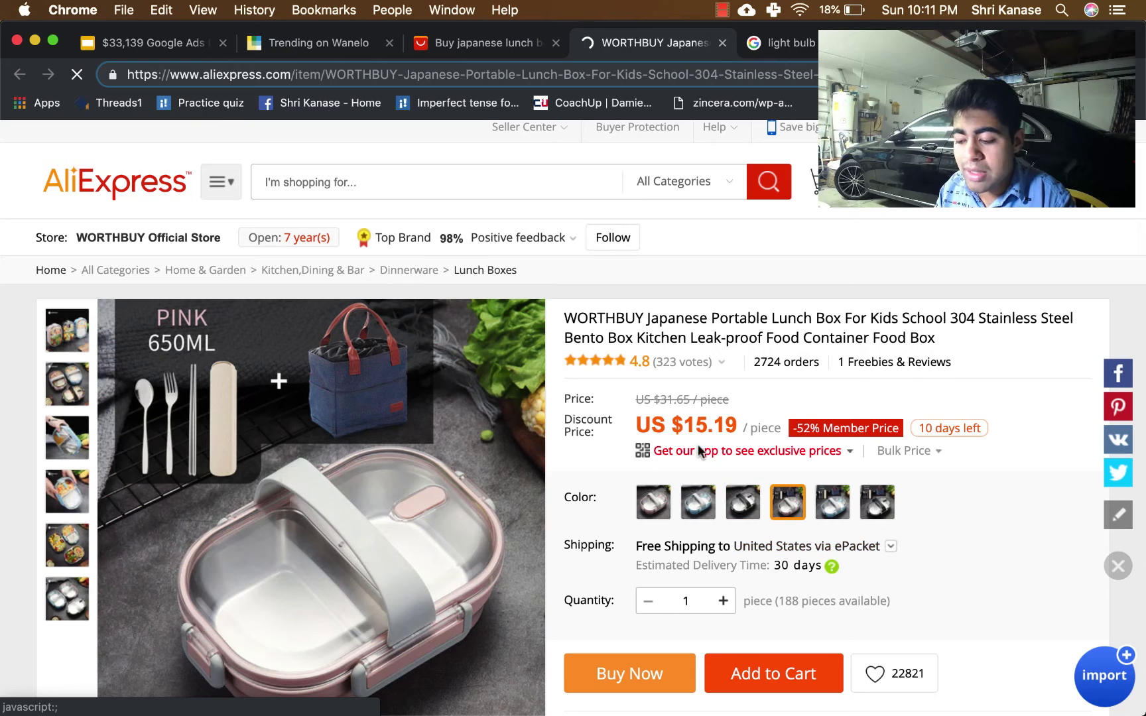
left_click(723, 502)
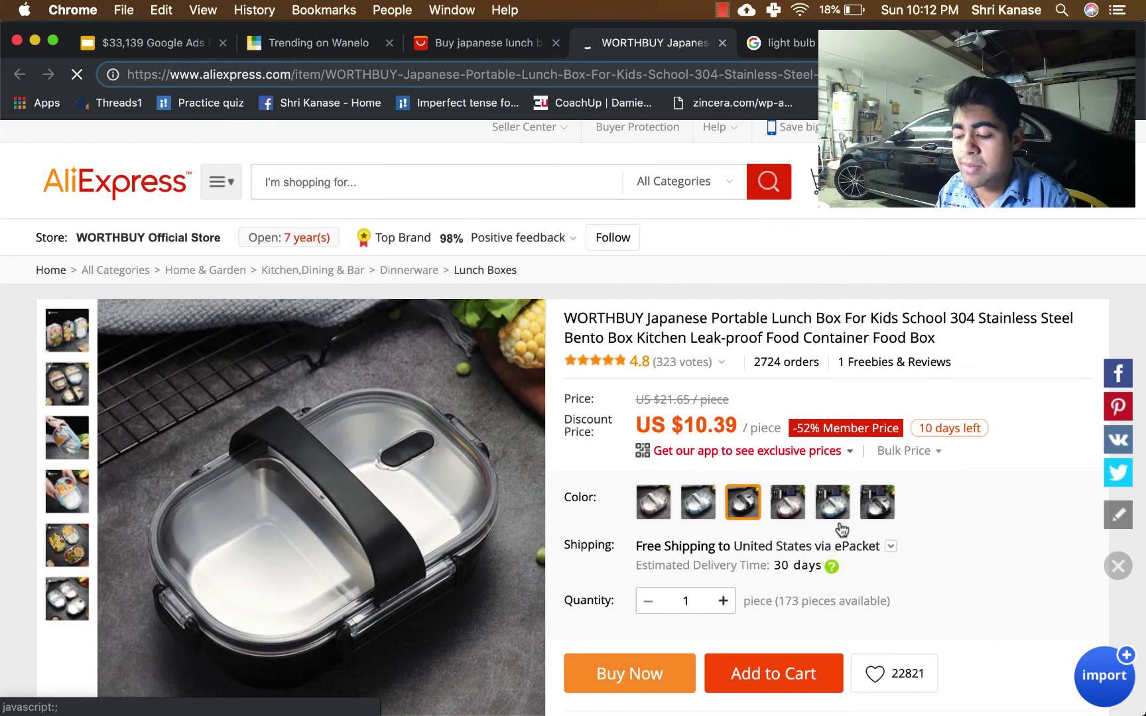
left_click(877, 505)
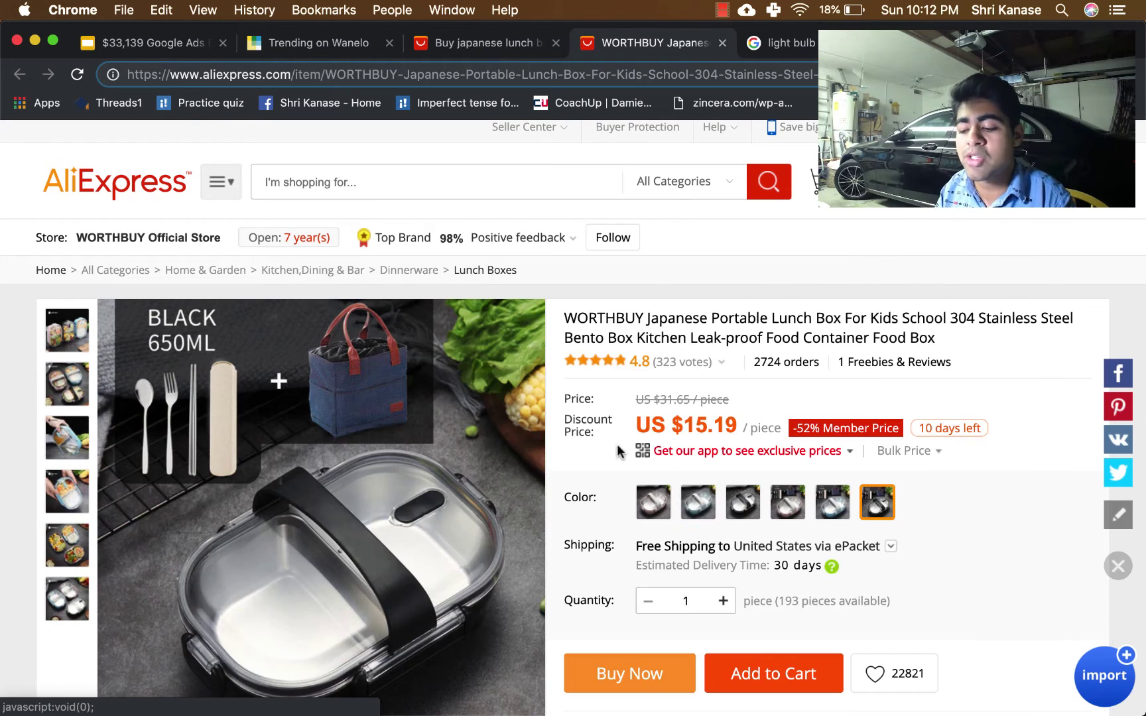
mouse_move(699, 450)
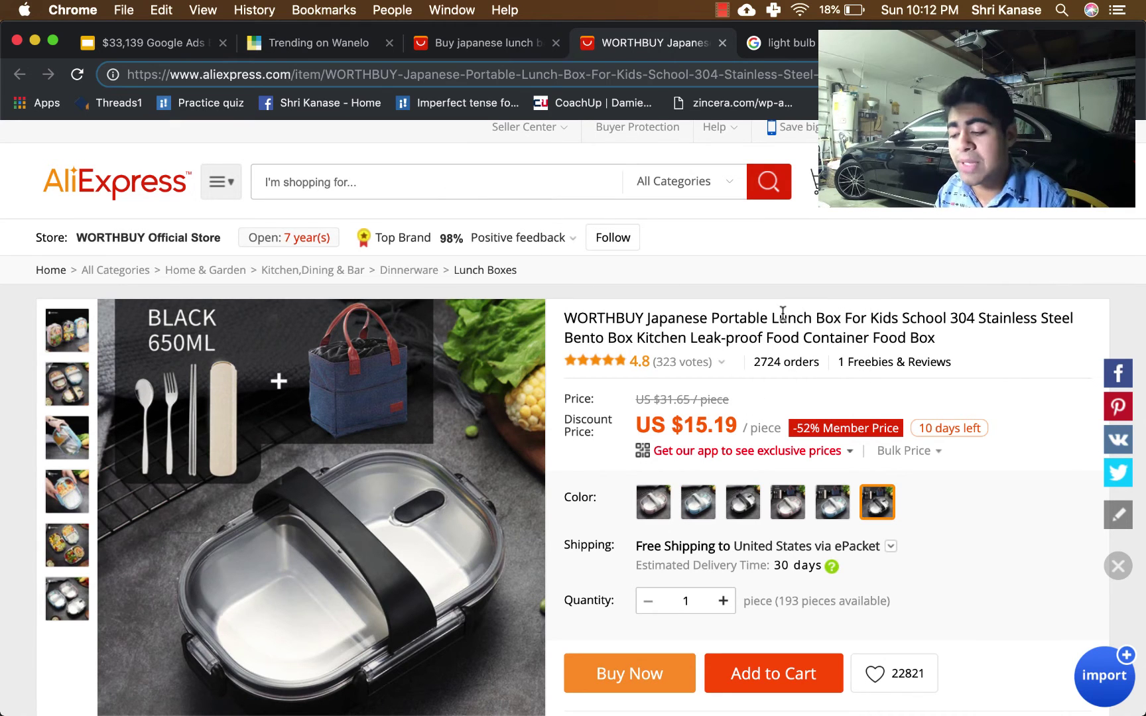
left_click_drag(773, 319, 843, 318)
left_click(758, 319)
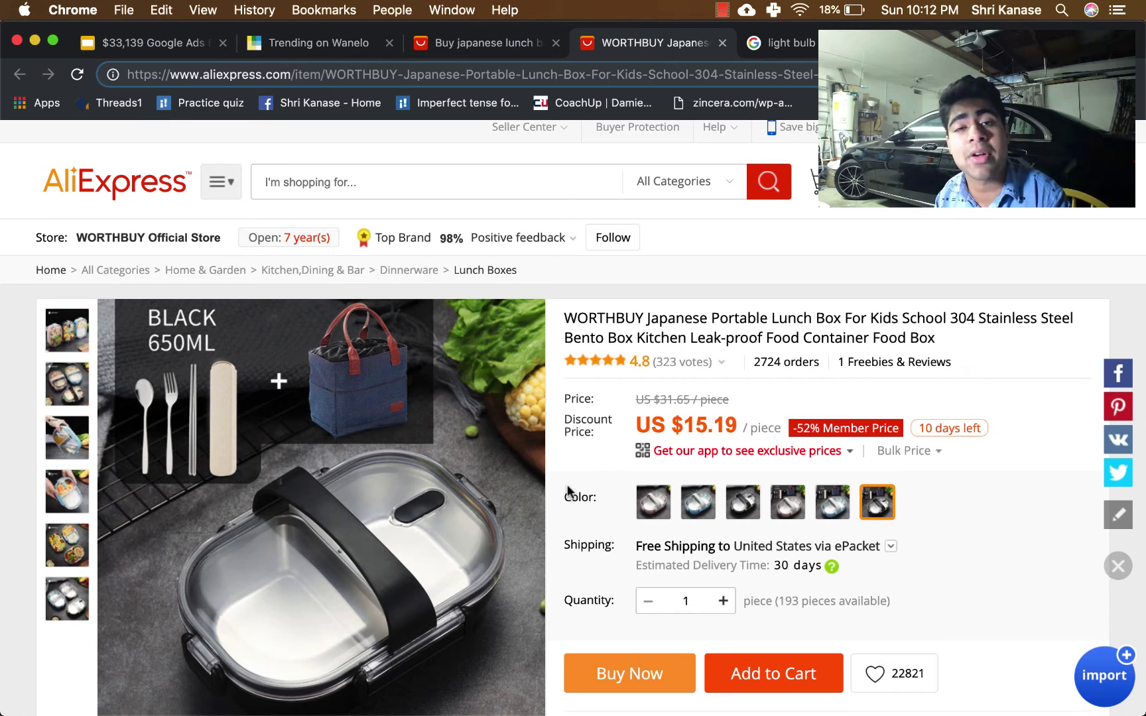
mouse_move(683, 450)
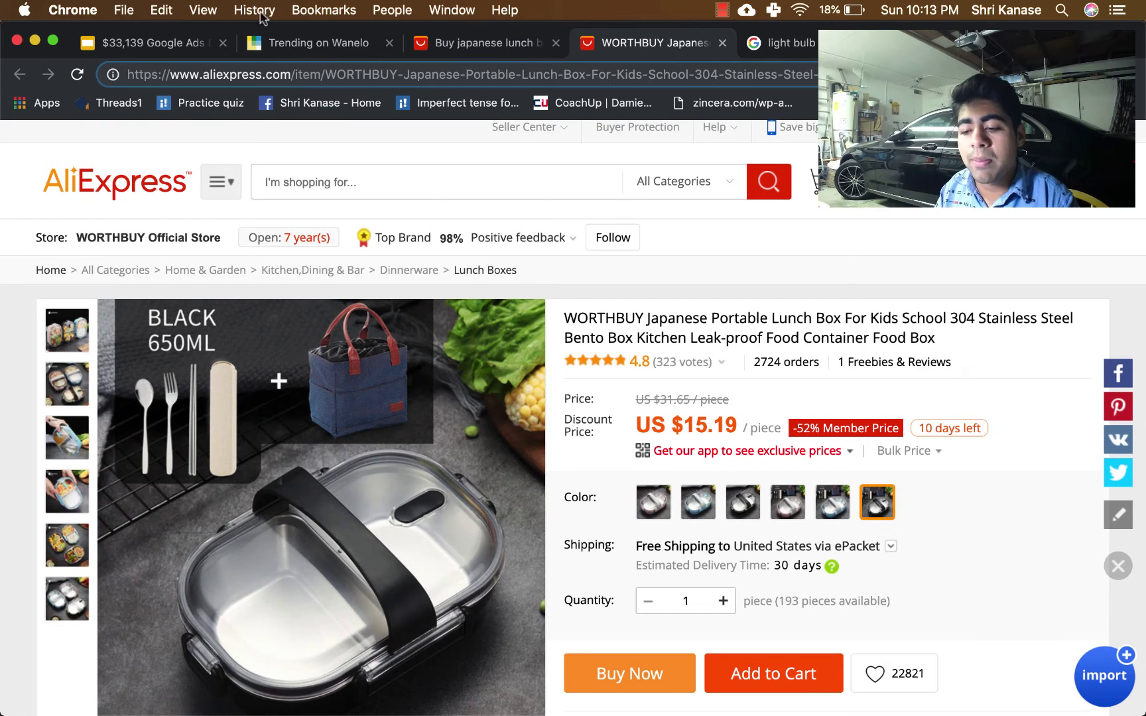
Return to the Product Research Strategy slide in the Google Ads Blueprint deck.
left_click(185, 42)
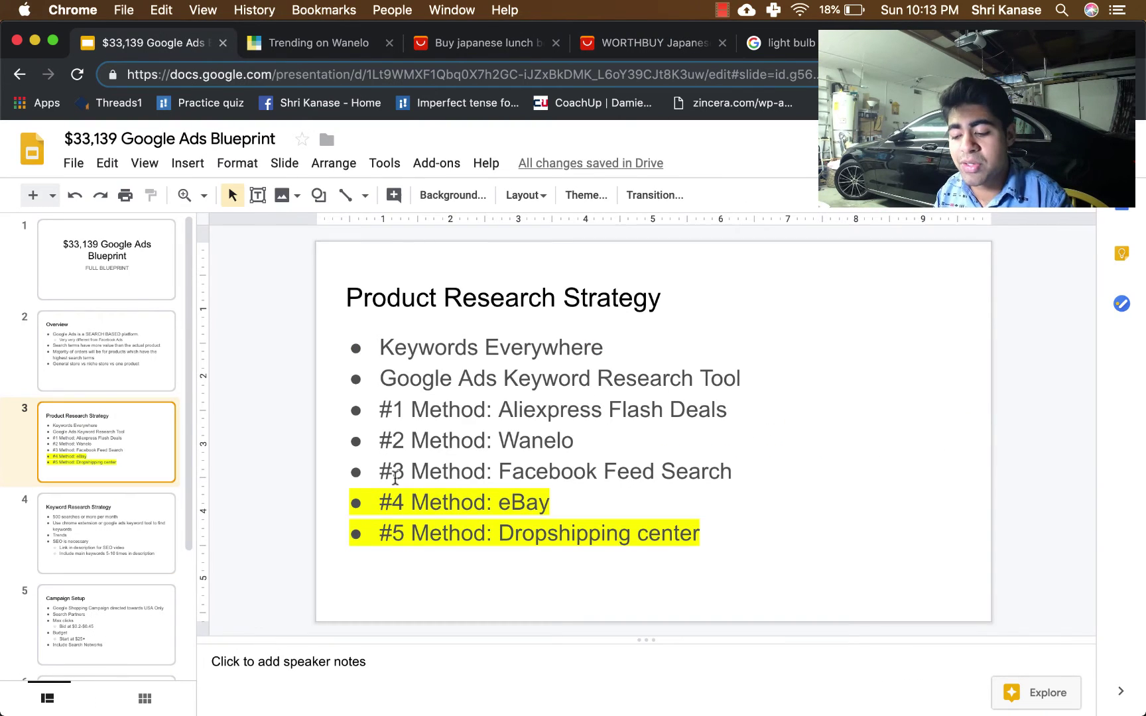